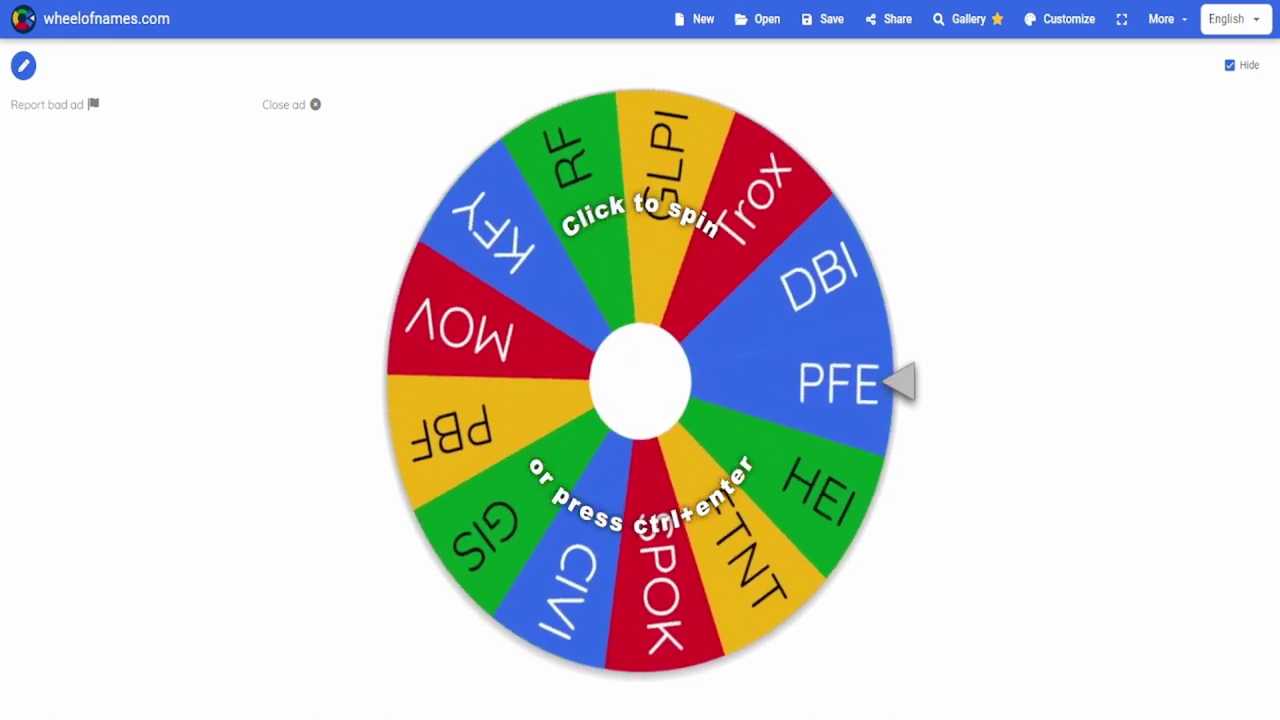
- Spin the wheel of tickers to pick a stock and remove the winning entry, HEI, from the wheel
click(632, 370)
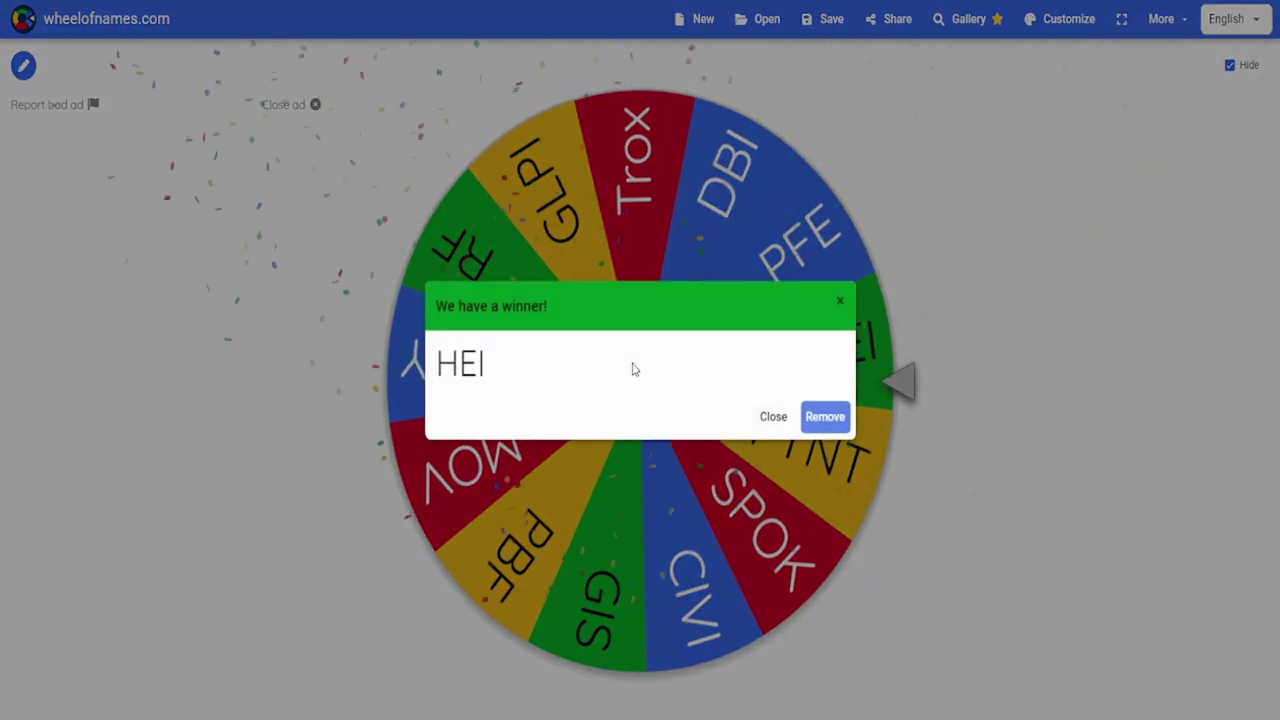
click(827, 420)
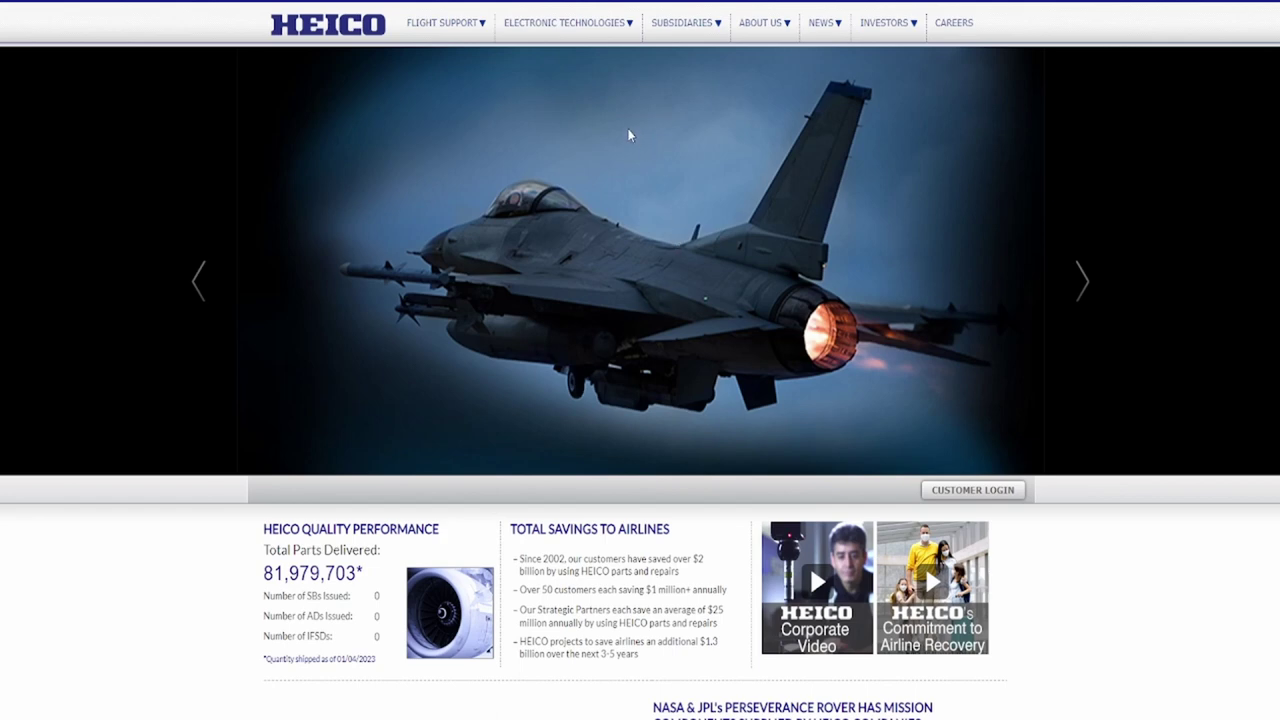
- Read the HEICO company profile on Seeking Alpha, highlighting its products, Flight Support Group, replacement parts, insulation and specialty components
mouse_move(636, 25)
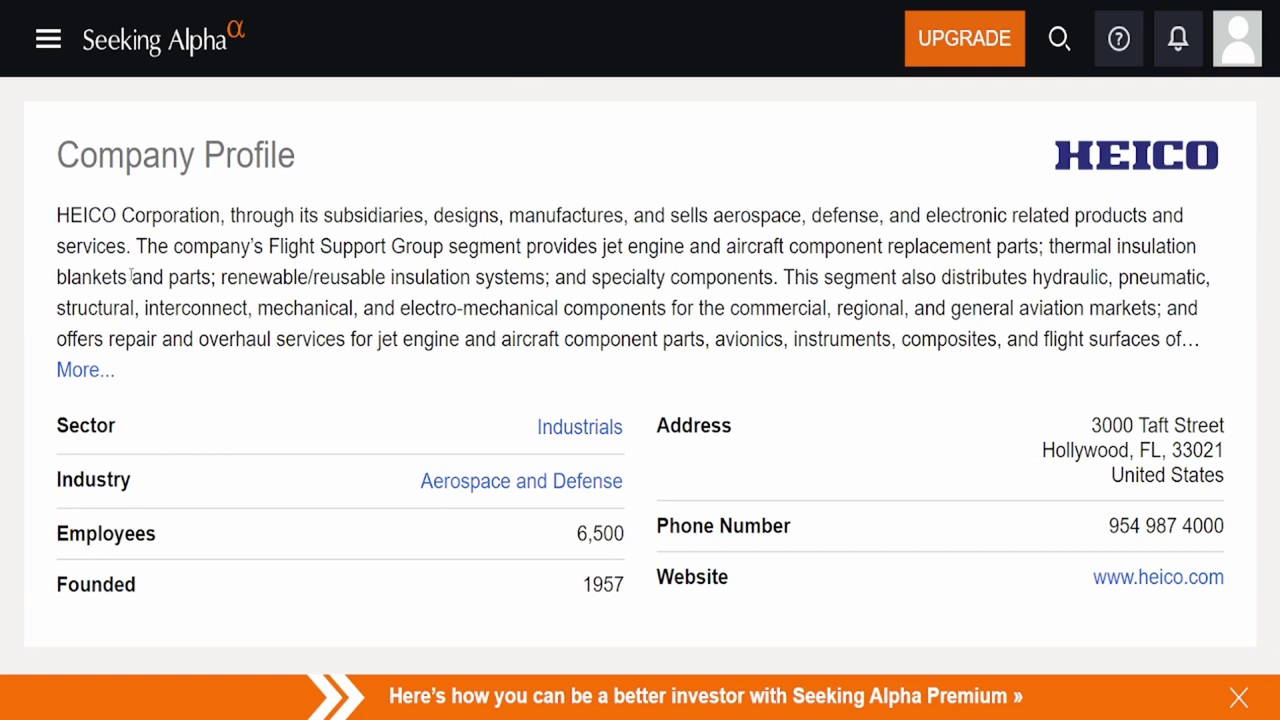
drag(524, 215, 705, 240)
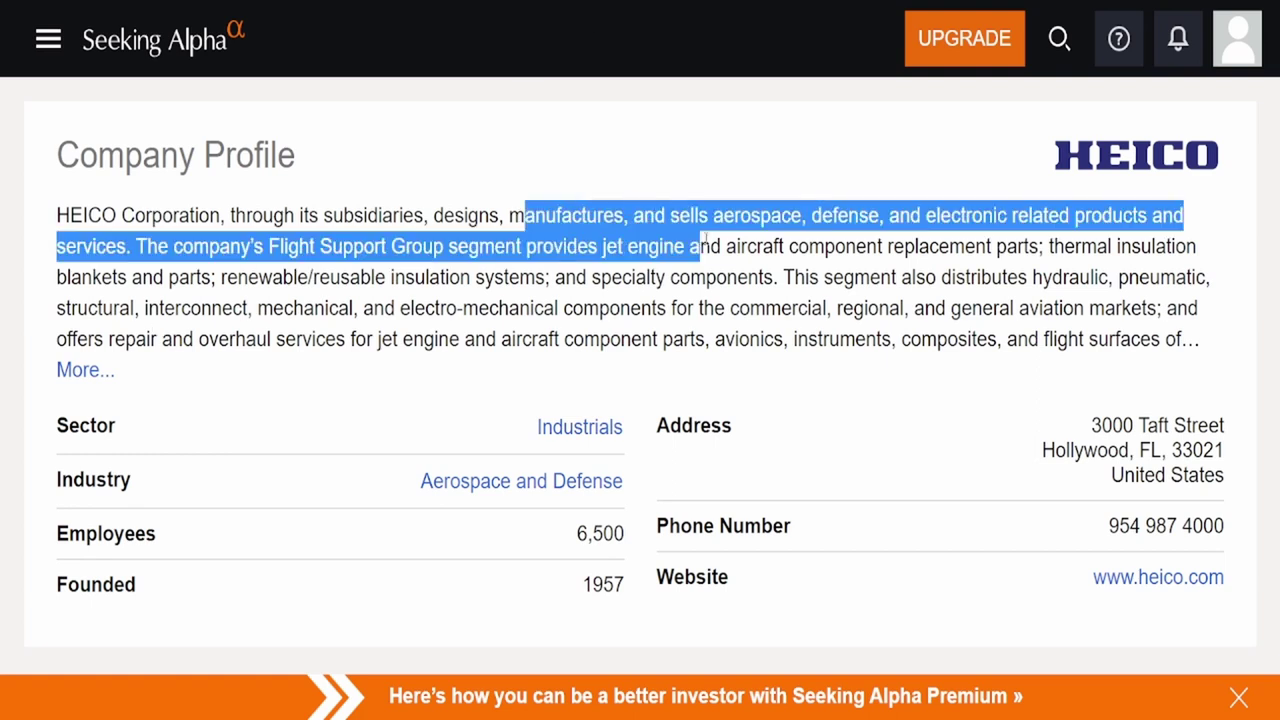
click(785, 232)
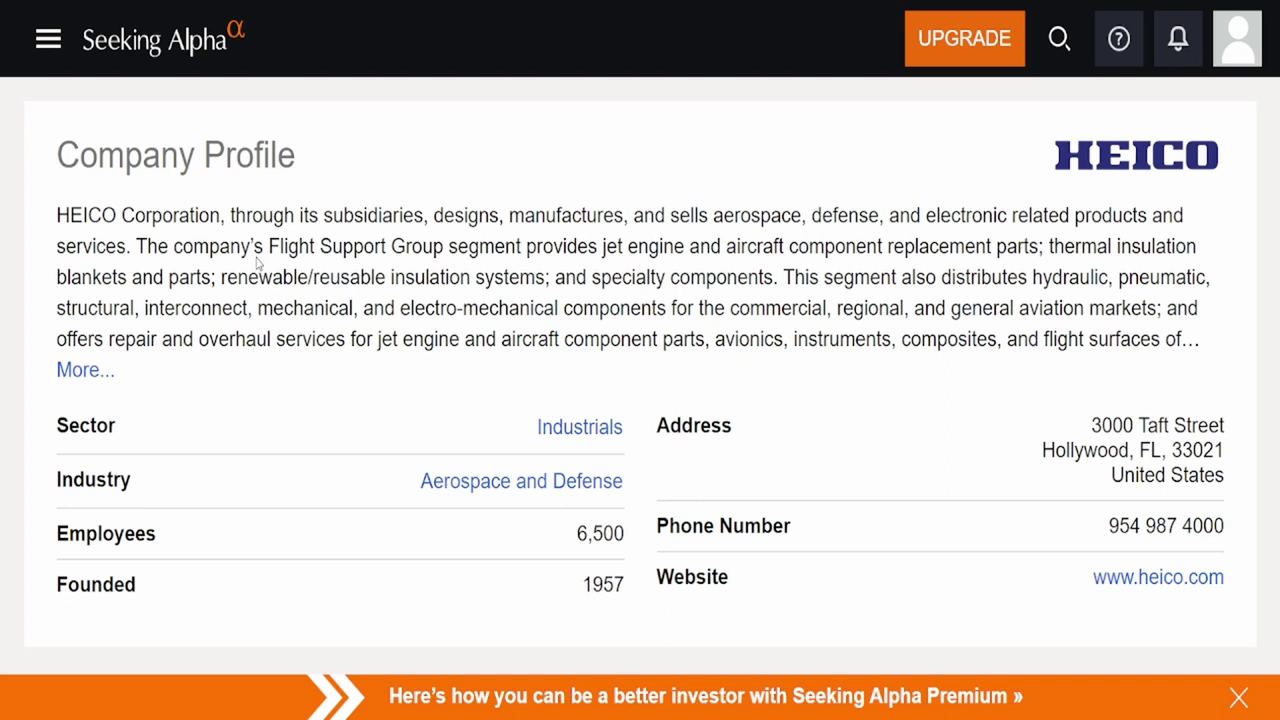
drag(255, 247, 468, 246)
drag(566, 246, 708, 246)
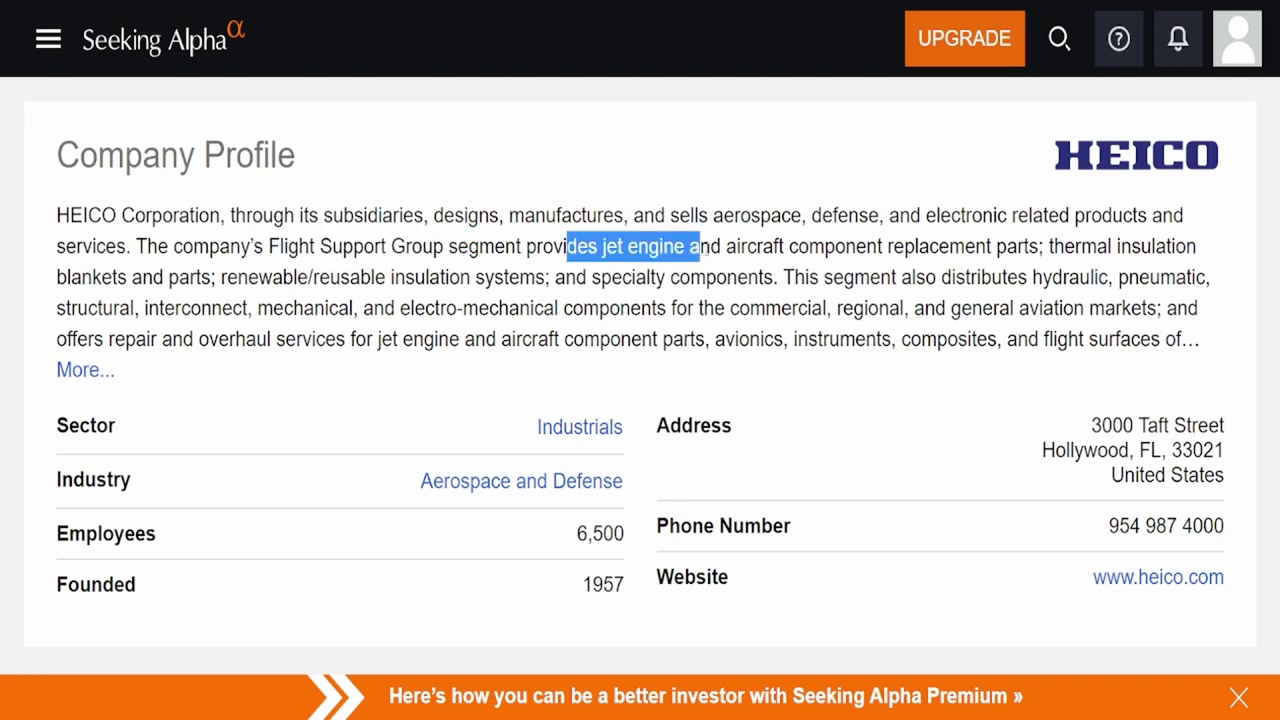
click(722, 246)
drag(789, 246, 1120, 248)
click(1062, 279)
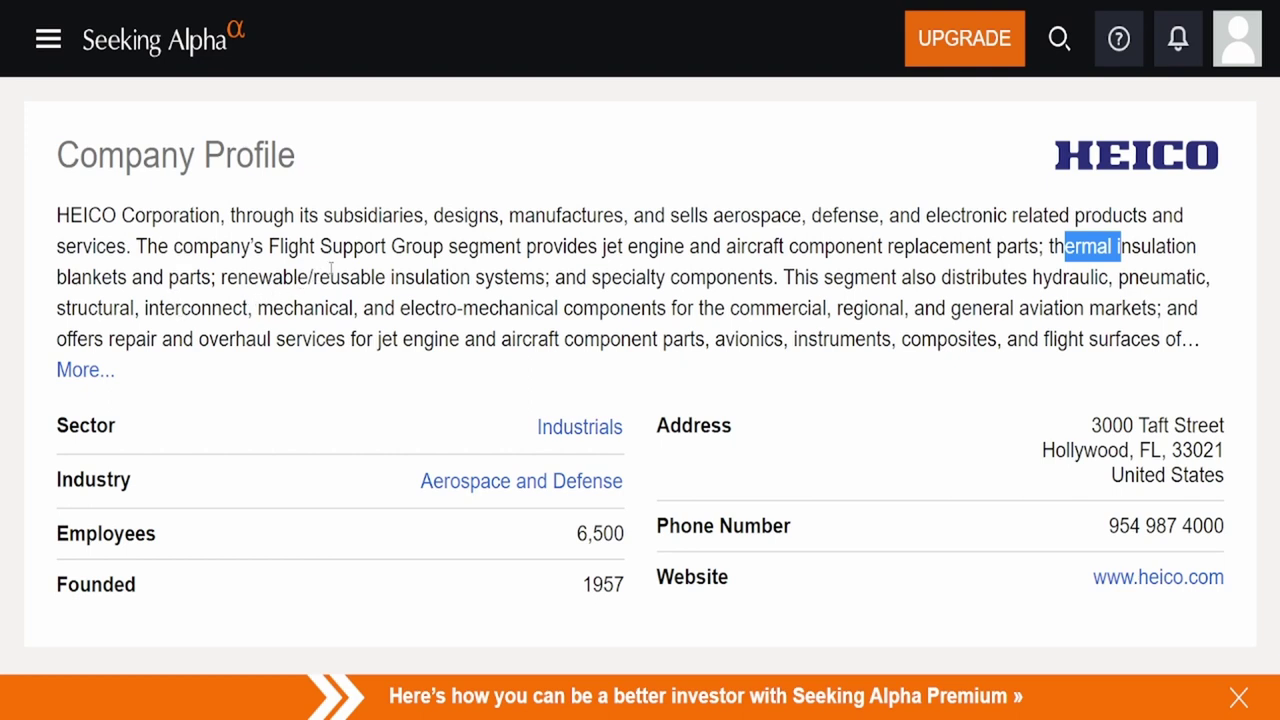
drag(330, 277, 427, 277)
click(428, 277)
drag(592, 277, 805, 277)
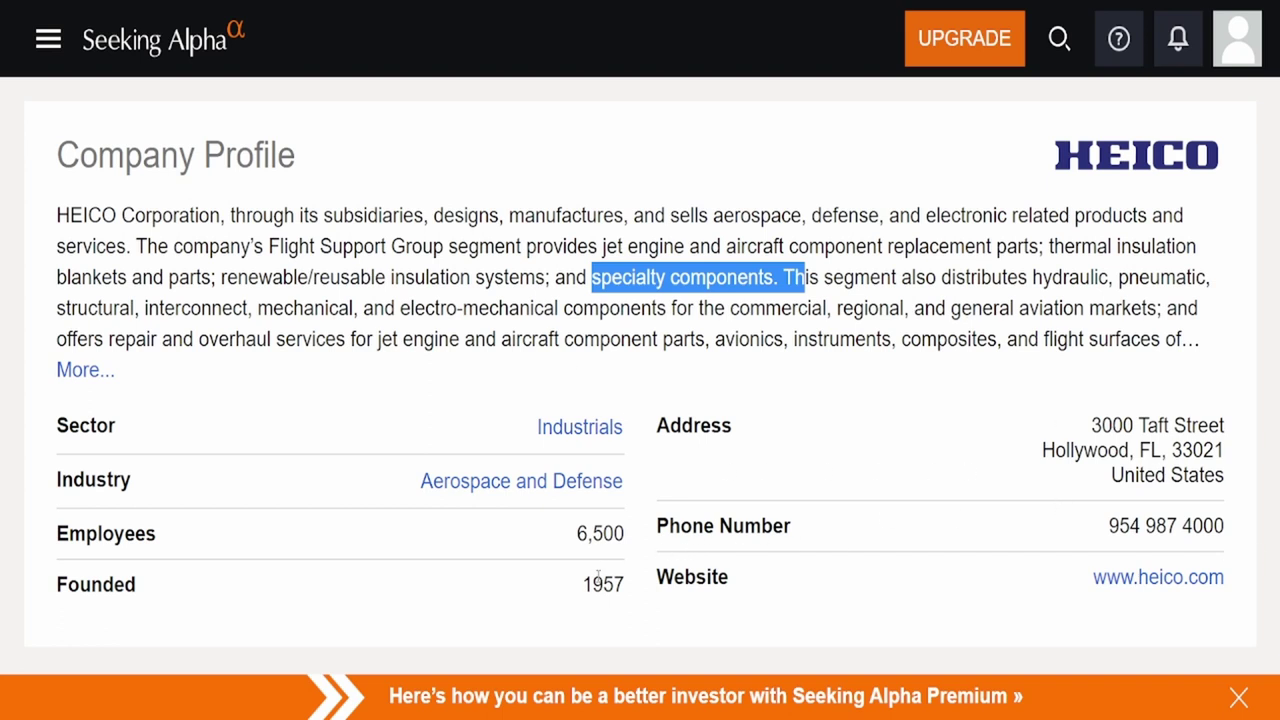
- Check the year HEICO was founded in the company profile
click(563, 591)
drag(563, 592, 654, 586)
click(650, 588)
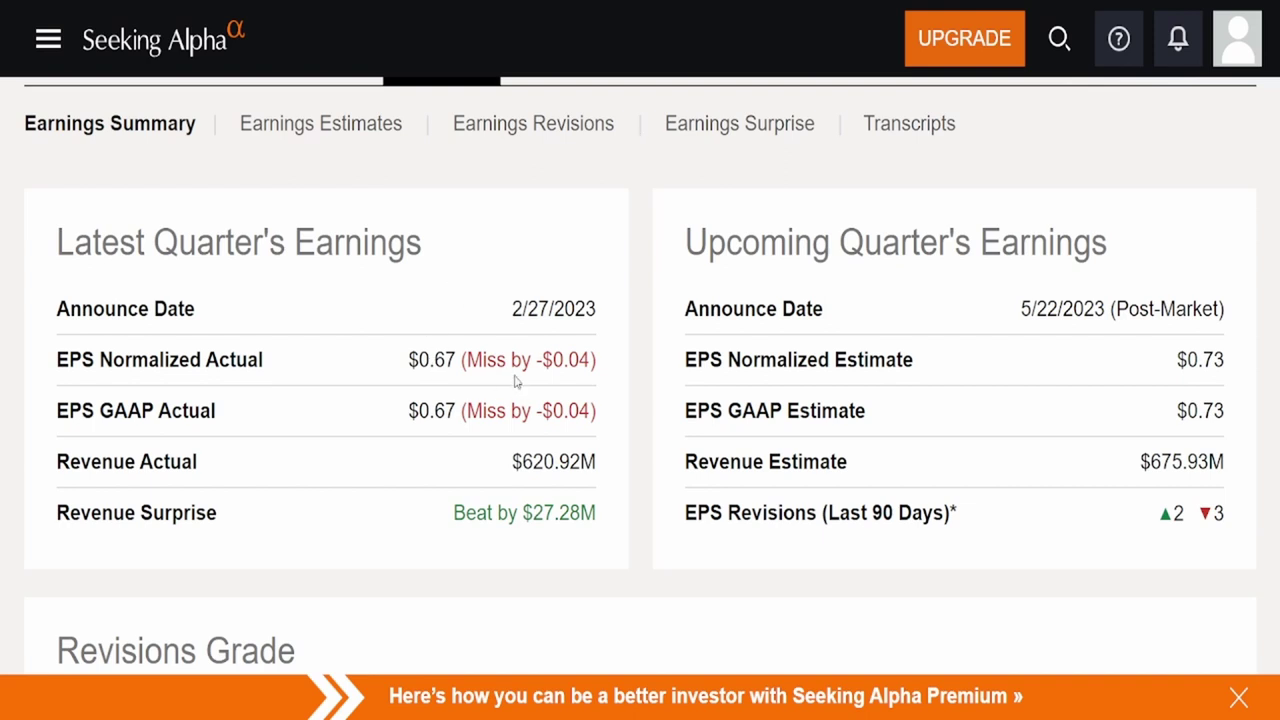
- Review the latest quarter's normalized EPS result and revenue surprise in HEICO's earnings summary
drag(497, 362, 605, 367)
click(598, 362)
drag(518, 505, 543, 512)
click(578, 520)
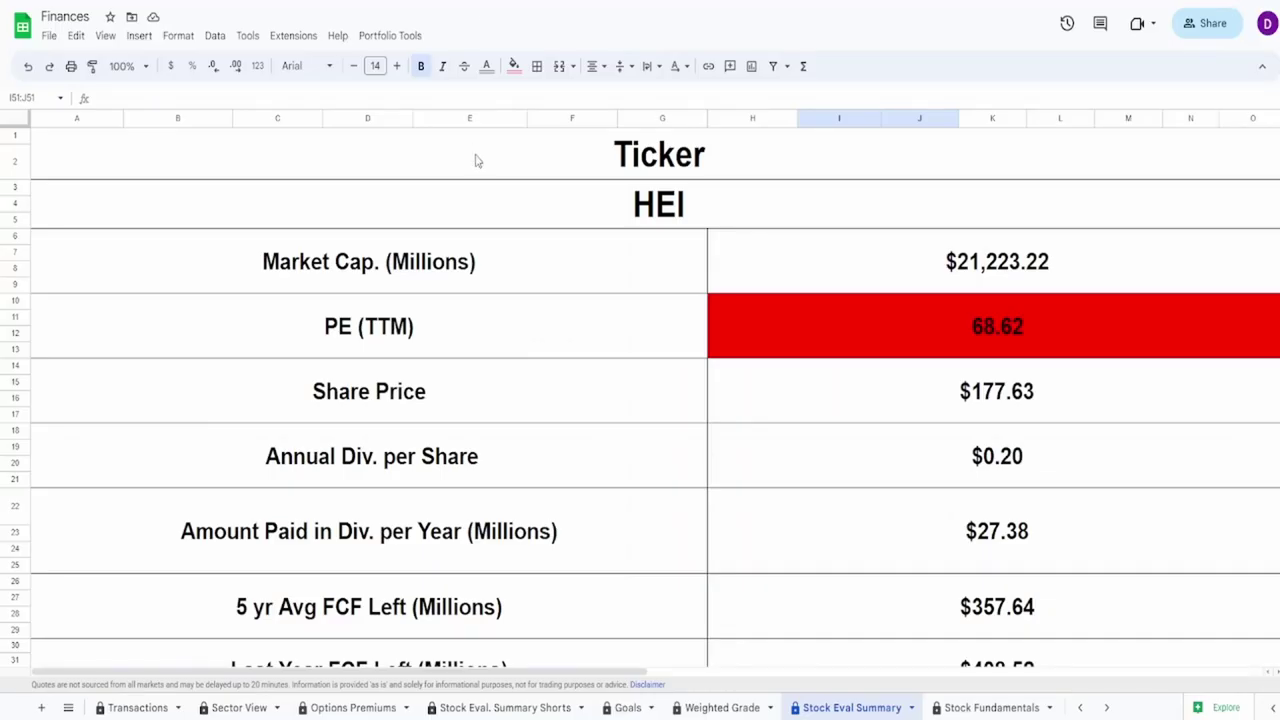
- Switch to the Finances spreadsheet and check HEI's market cap, trailing PE and share price in the Stock Eval Summary sheet
click(517, 196)
click(812, 267)
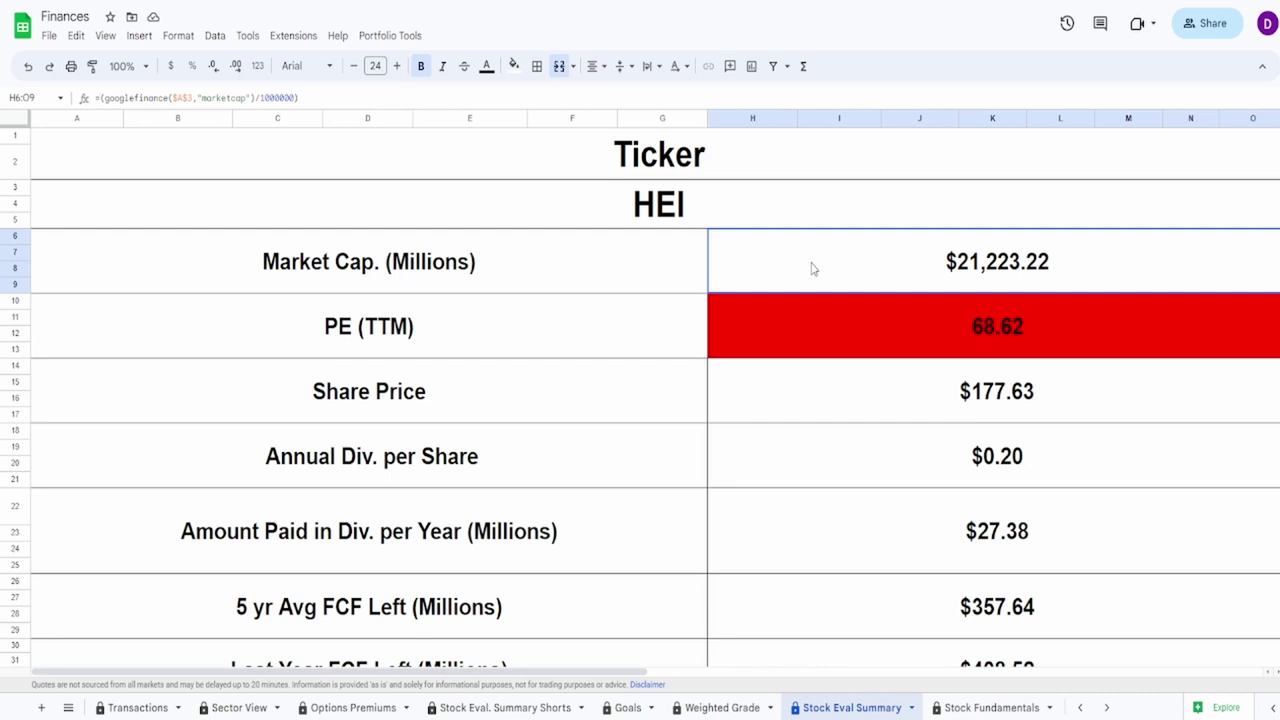
click(846, 340)
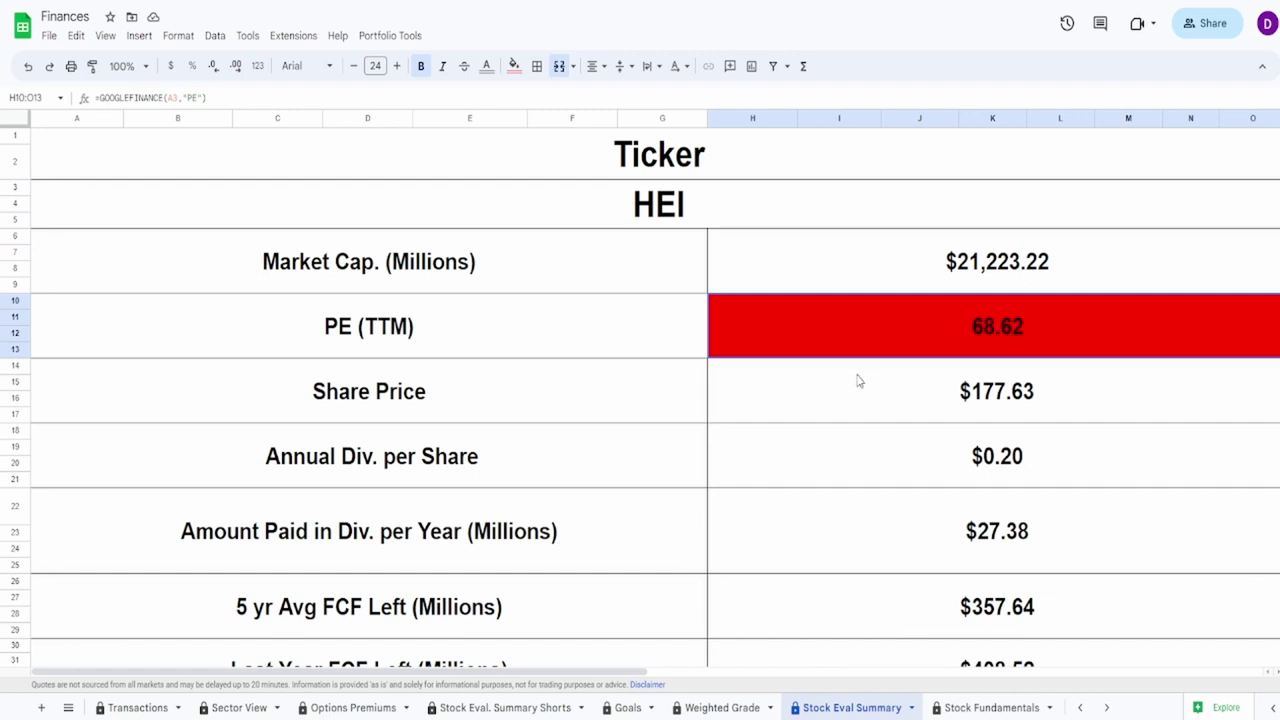
click(857, 380)
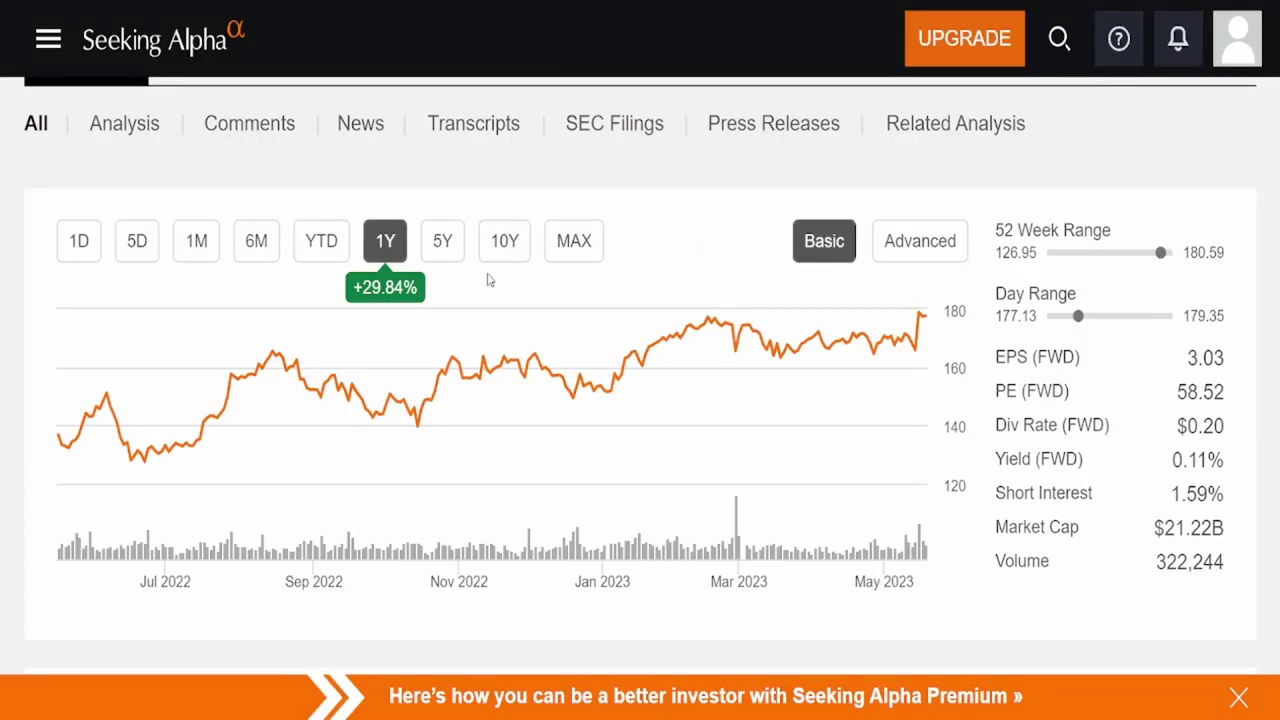
- Examine HEI's price chart on Seeking Alpha over the year-to-date and five-year periods, along with its 52-week range
click(458, 231)
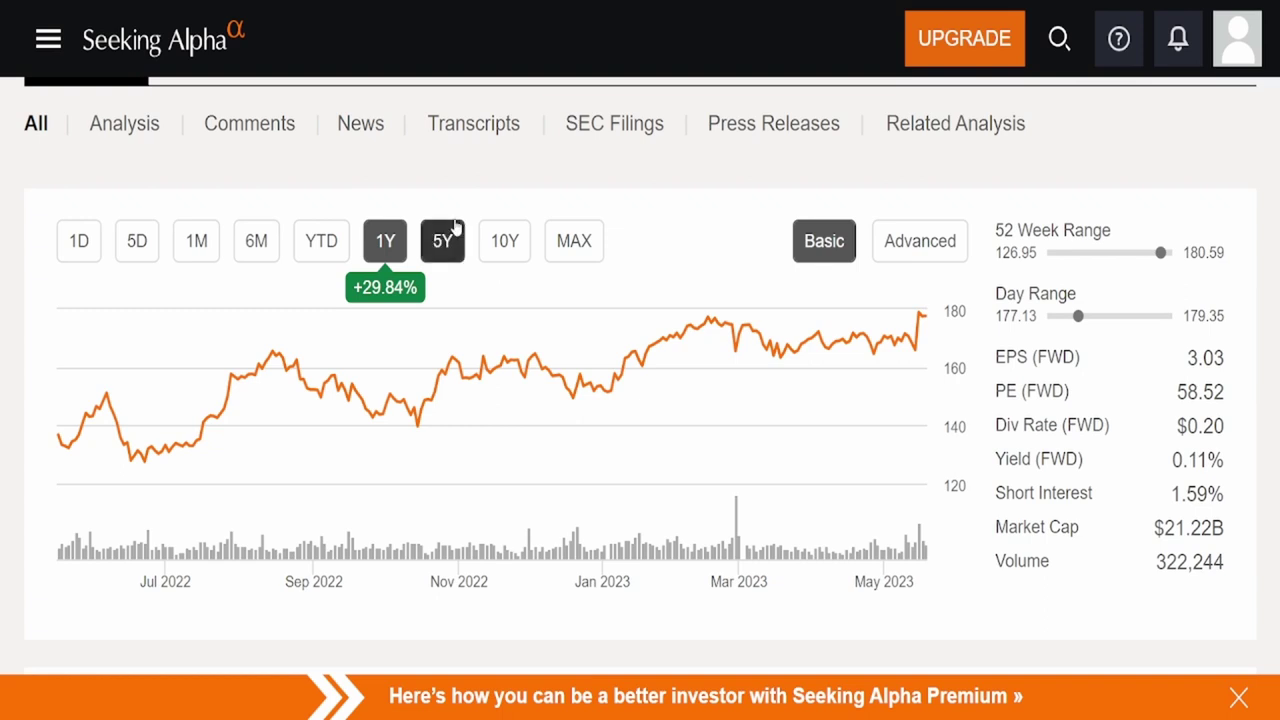
click(312, 240)
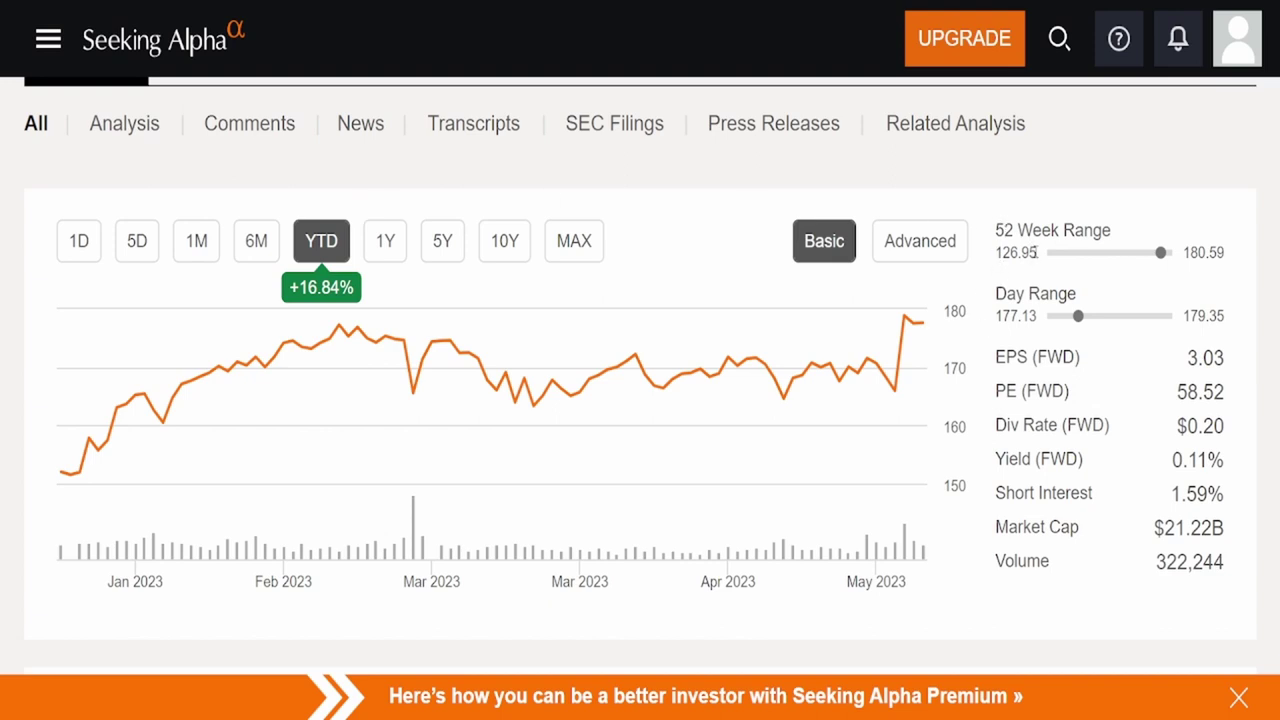
drag(1037, 252, 1003, 252)
drag(1184, 252, 1229, 260)
click(1229, 260)
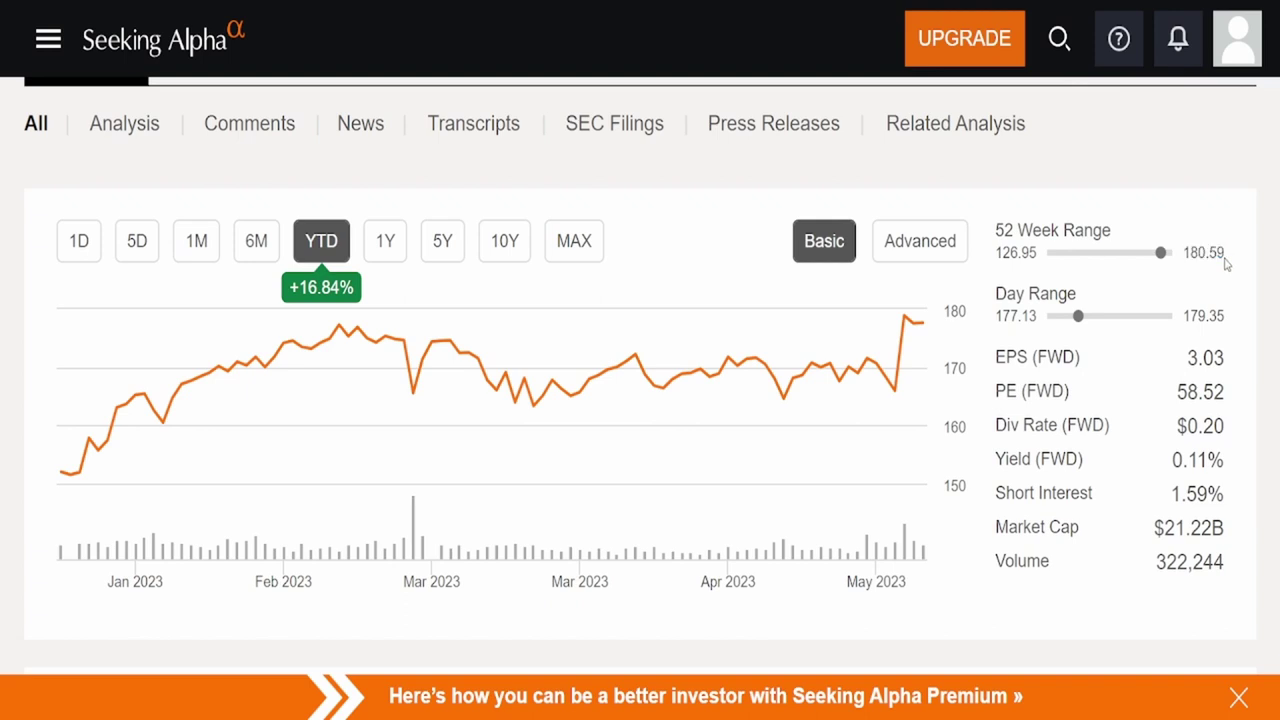
click(441, 255)
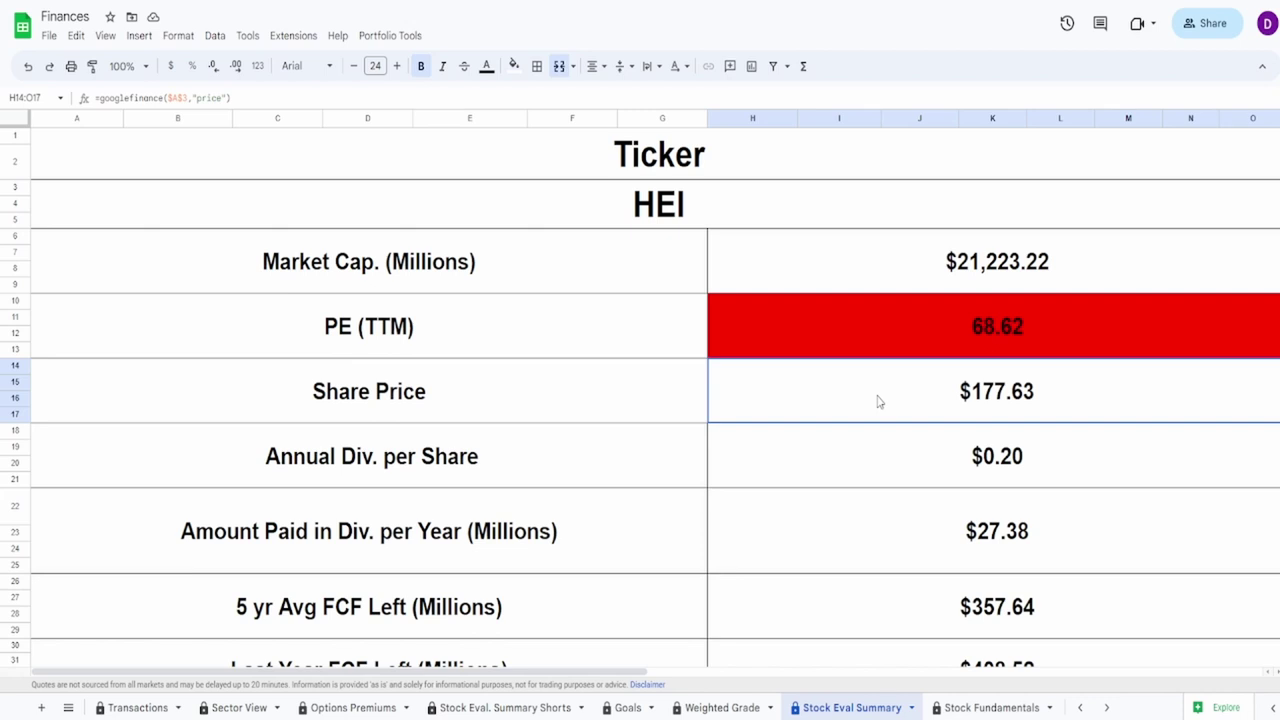
- Check the annual dividend per share in the Finances spreadsheet, plus the forward yield and payment frequency on Seeking Alpha's dividend scorecard
click(868, 478)
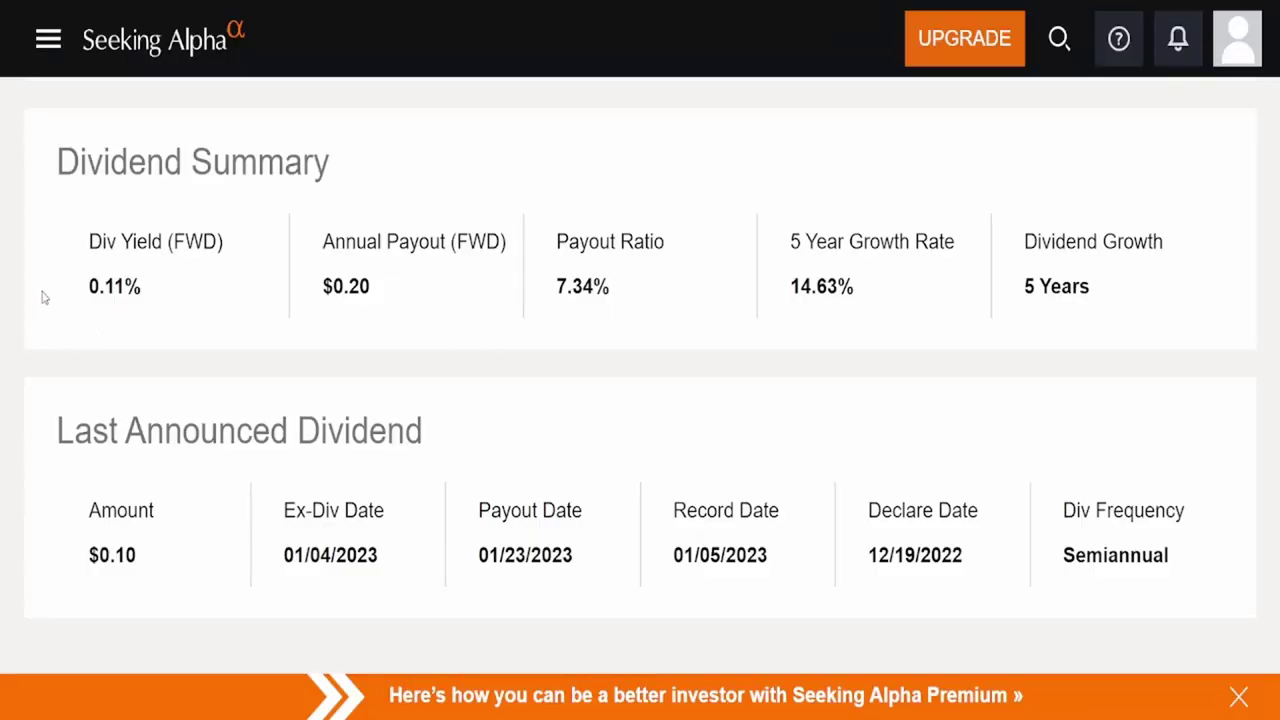
drag(42, 296, 229, 289)
click(229, 291)
mouse_move(1196, 523)
- Open HEI's Dividend History and inspect the semiannual payouts for January and July 2022 in the five-year chart
scroll(1137, 437, up, 10)
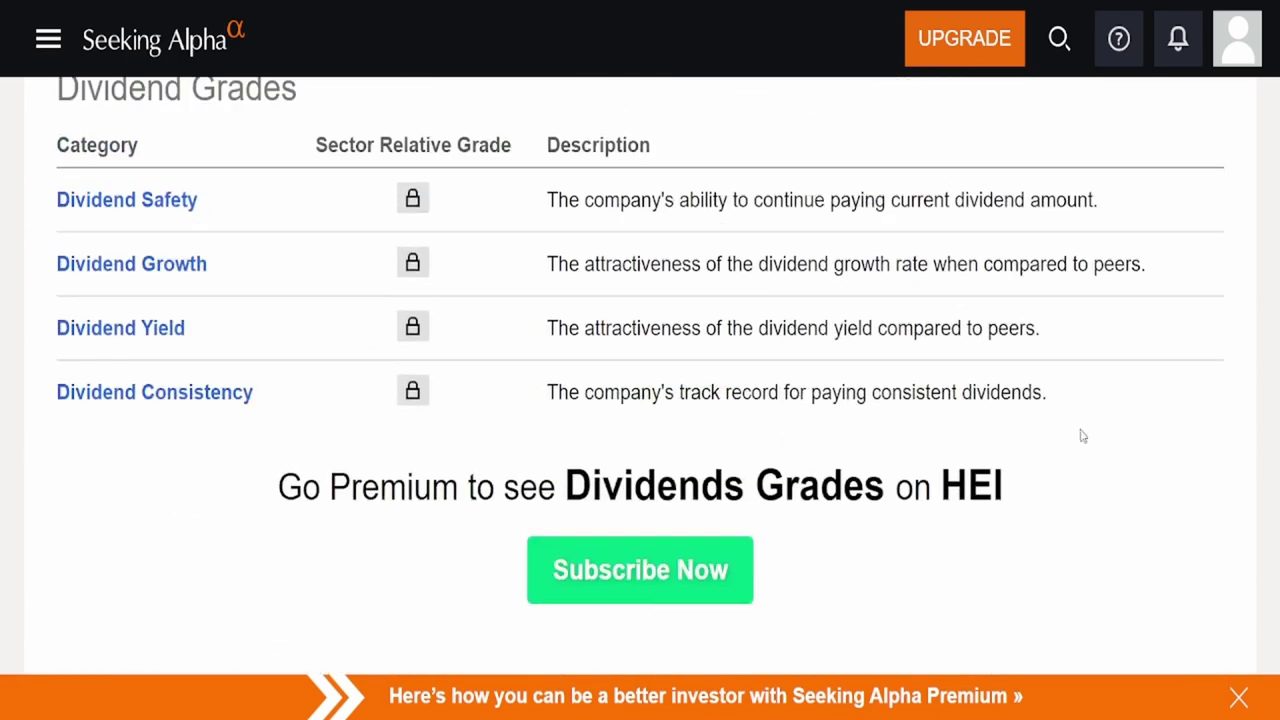
click(897, 203)
scroll(806, 380, down, 9)
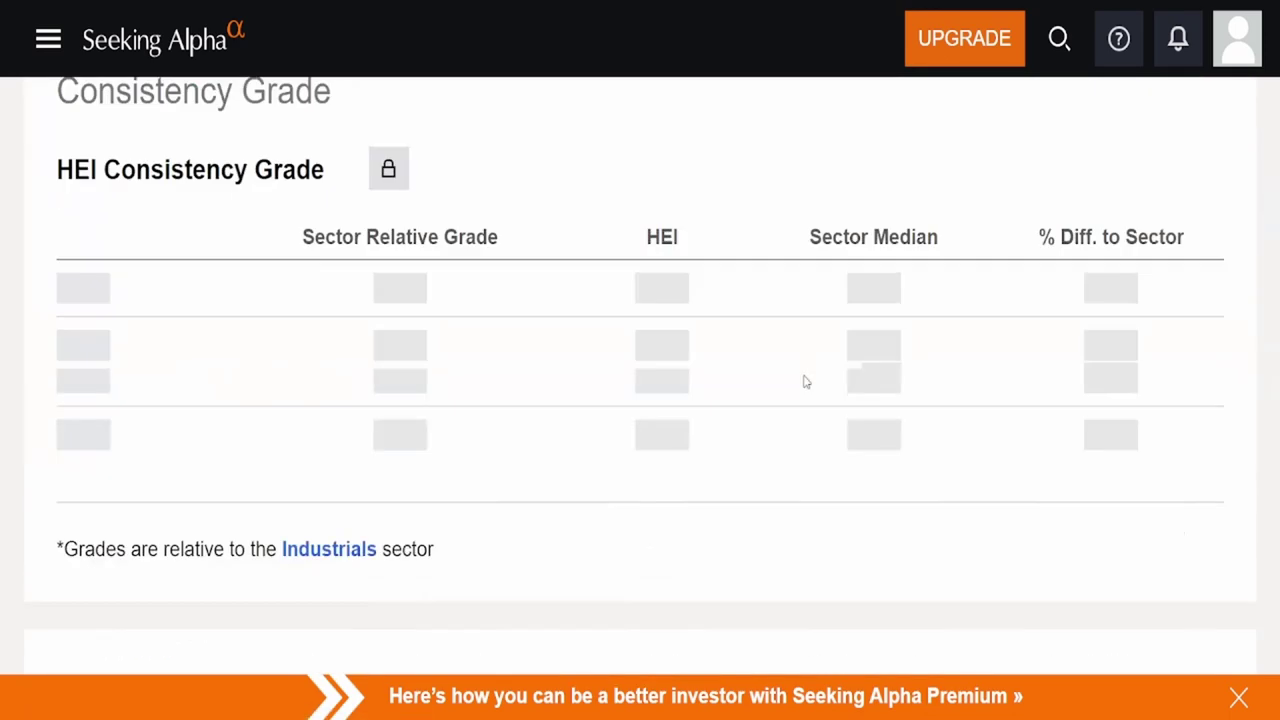
scroll(803, 384, down, 2)
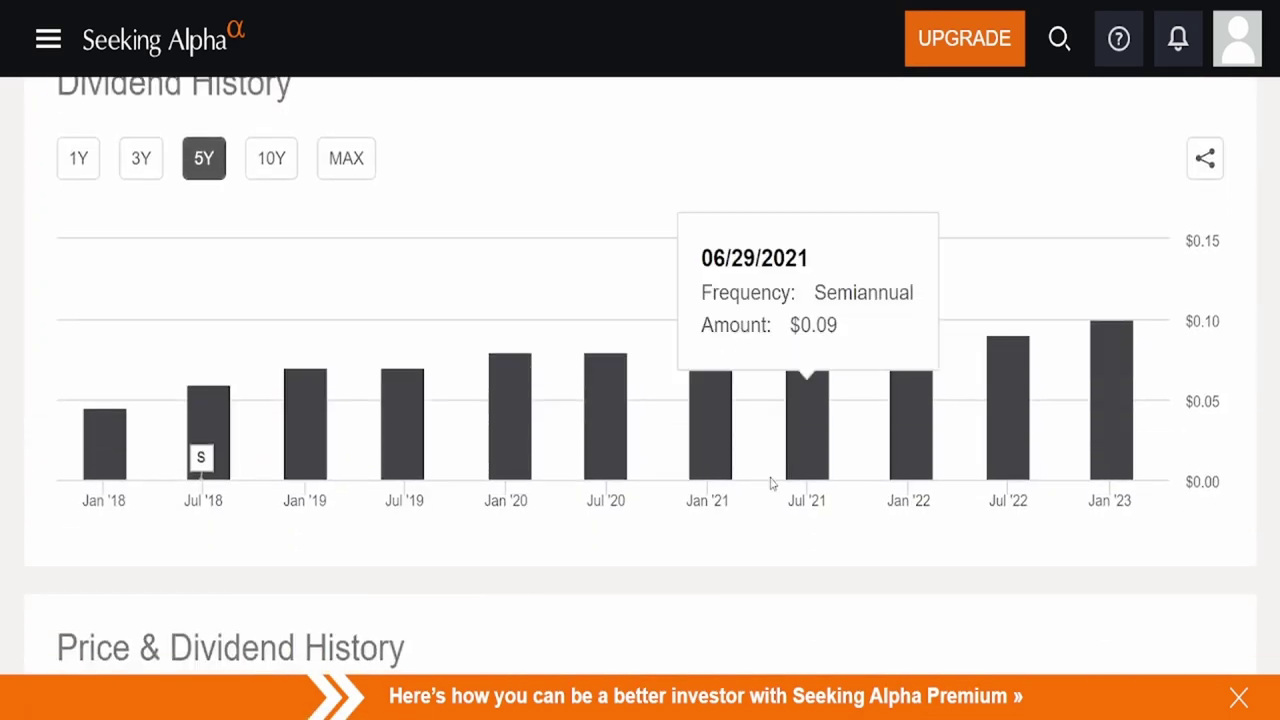
mouse_move(920, 435)
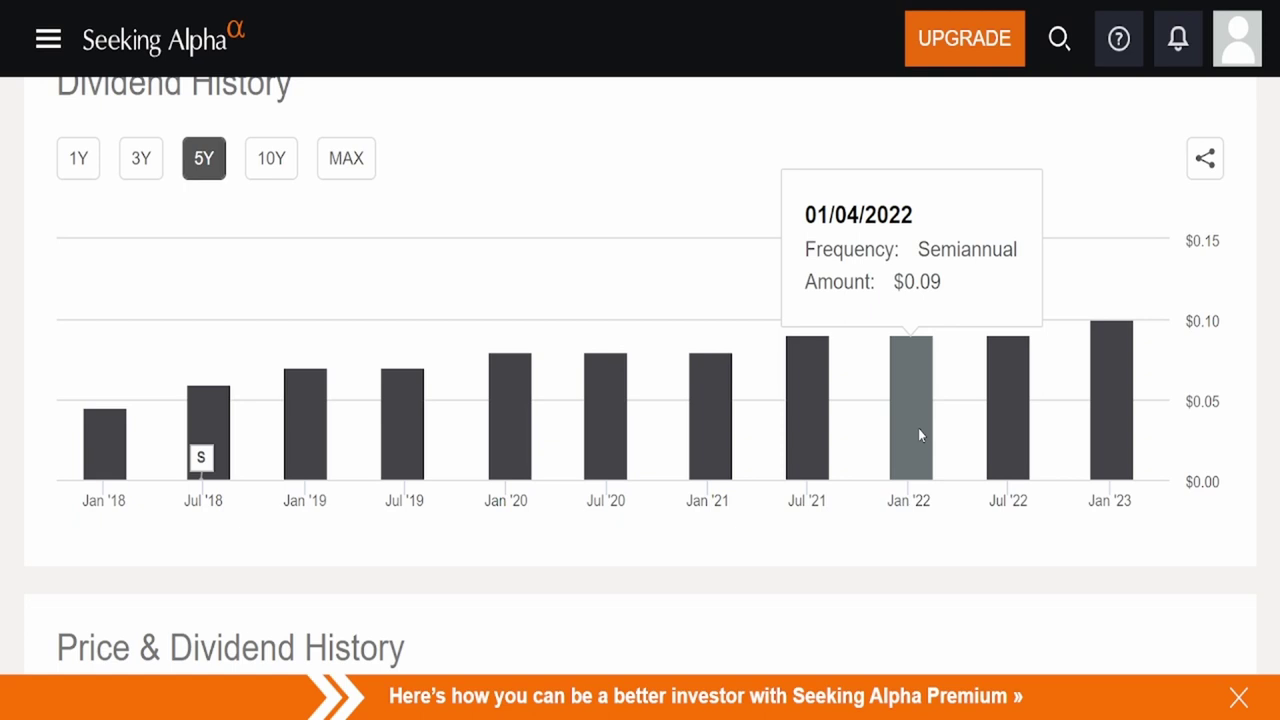
mouse_move(1002, 432)
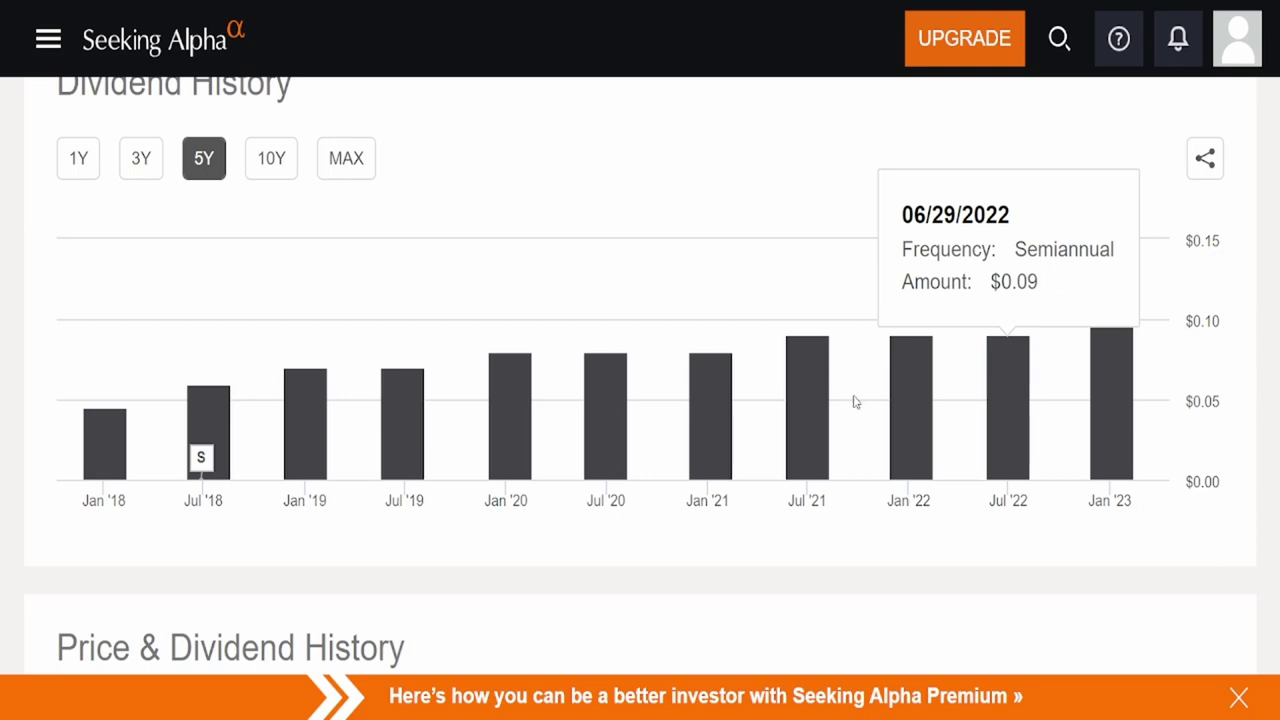
scroll(640, 343, up, 8)
scroll(216, 300, up, 2)
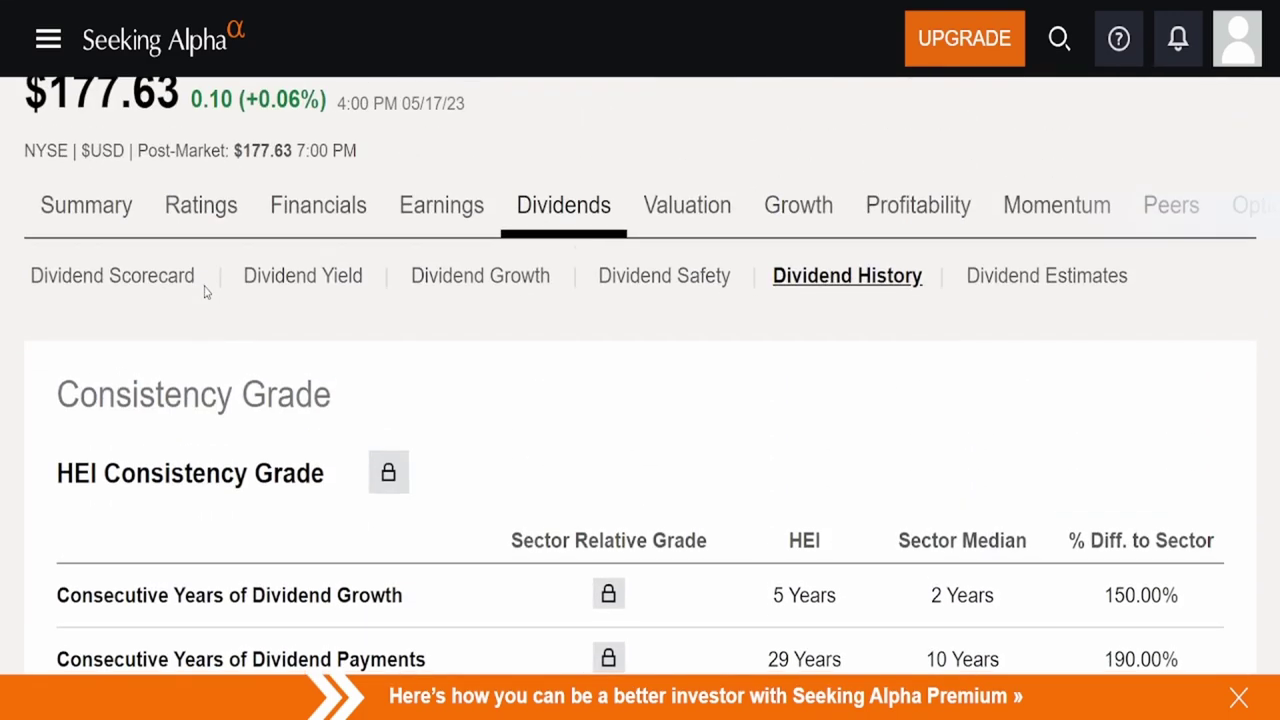
- Return to the Dividend Scorecard and review the dividend summary and last announced dividend
click(194, 289)
scroll(510, 435, down, 5)
scroll(503, 442, down, 4)
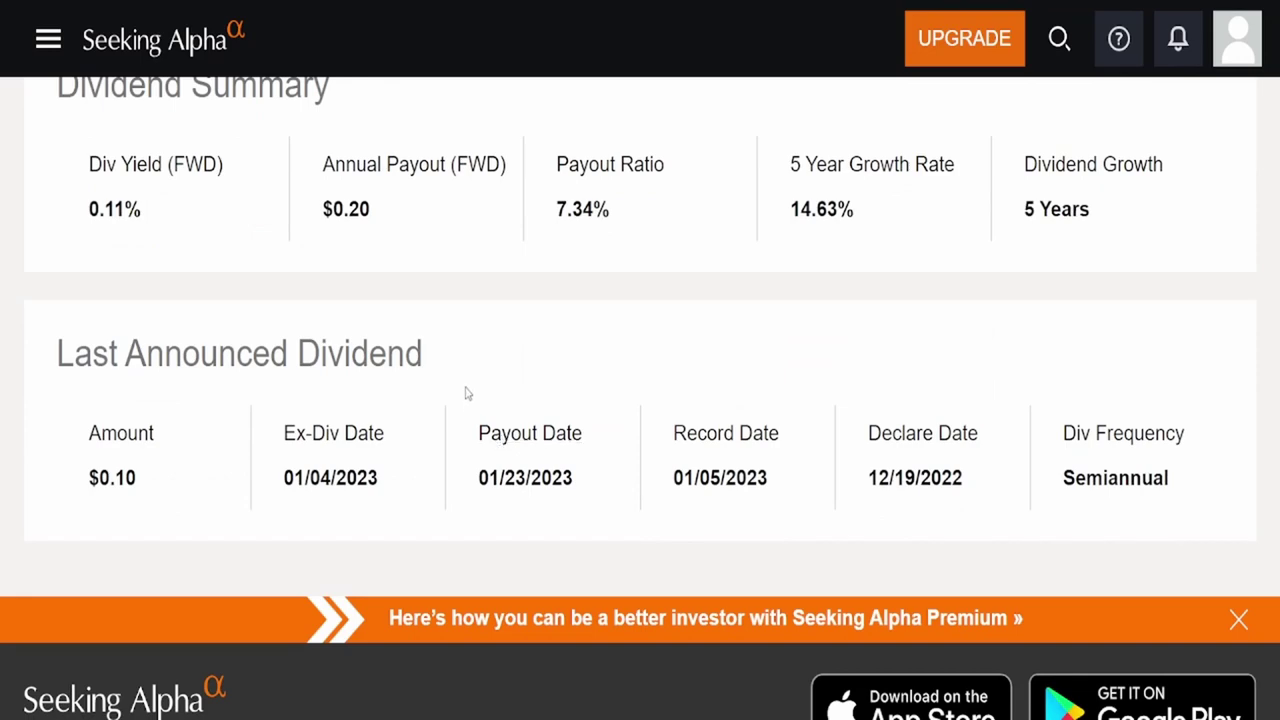
- Switch to the Finances spreadsheet and check the yearly dividend amount paid, the five-year average FCF left and last year's FCF left
key(alt+Tab)
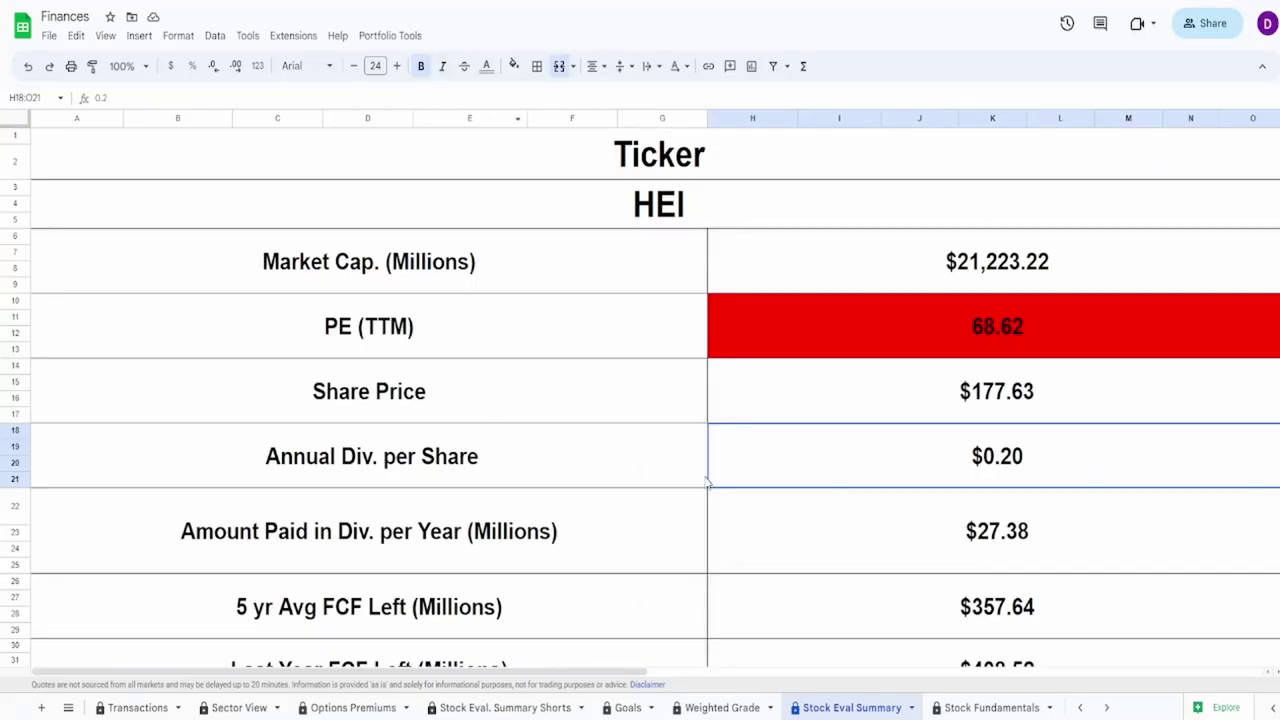
click(790, 556)
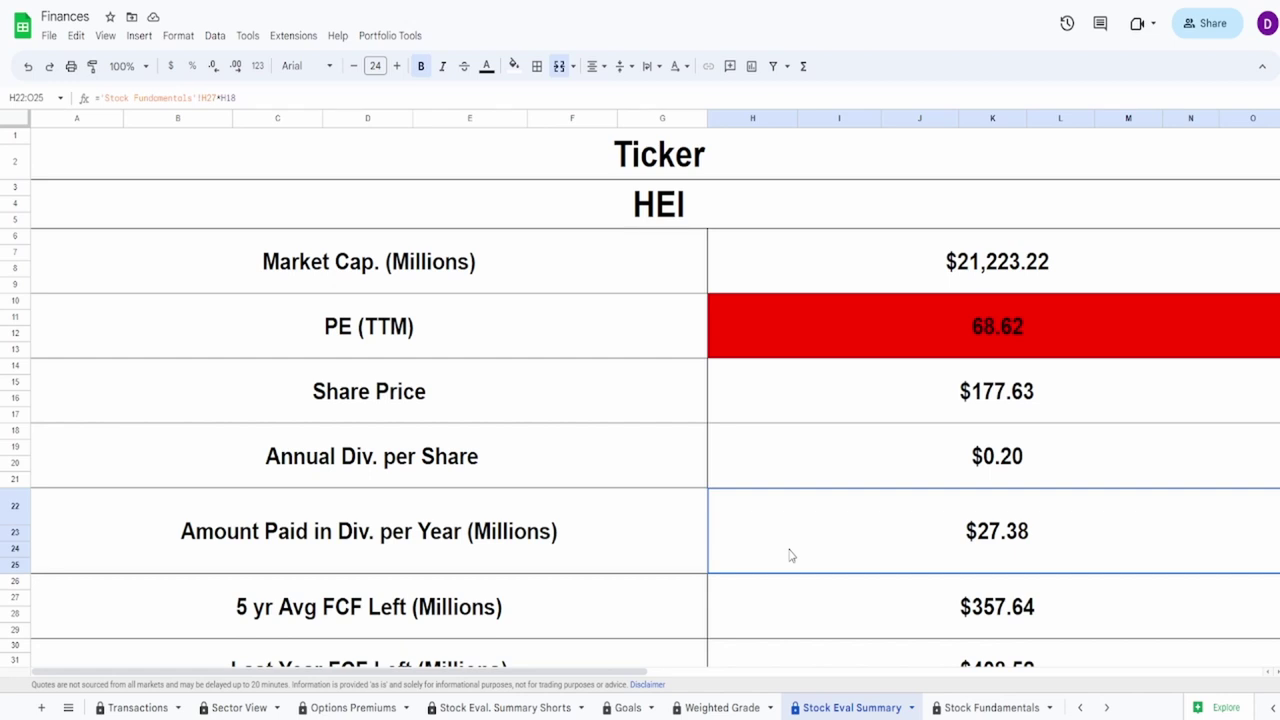
click(790, 618)
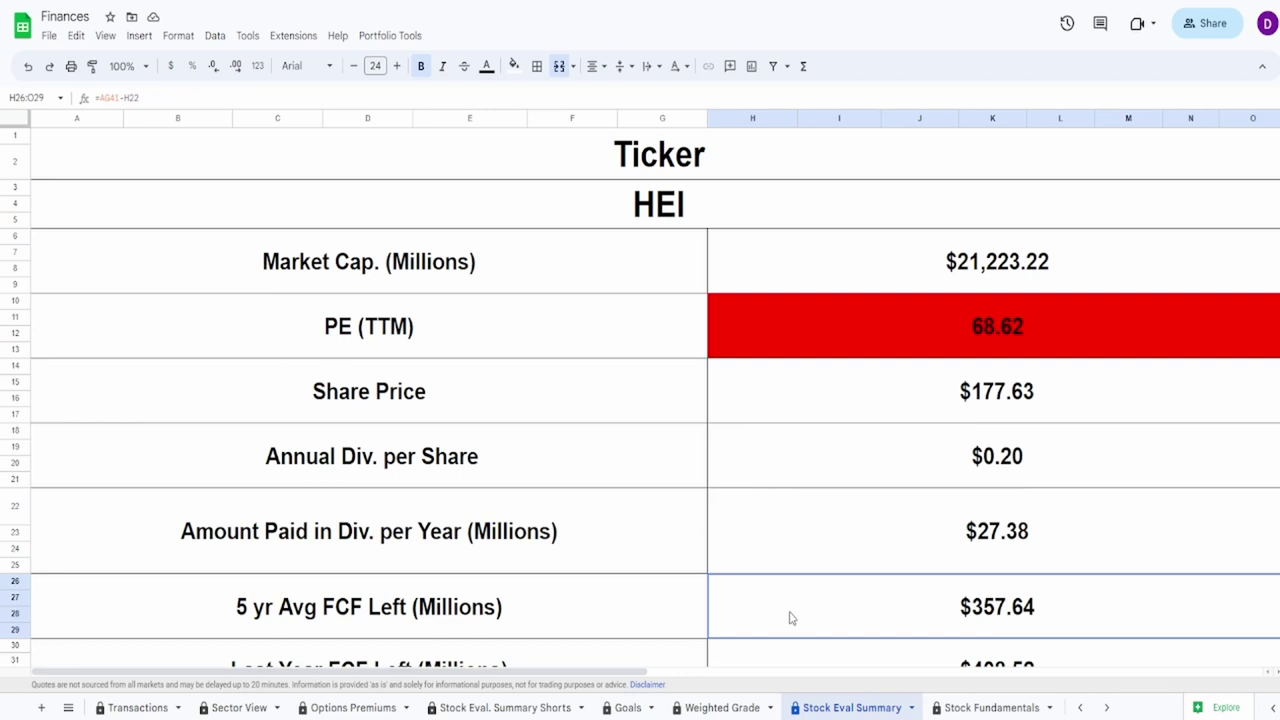
scroll(790, 618, down, 1)
click(802, 620)
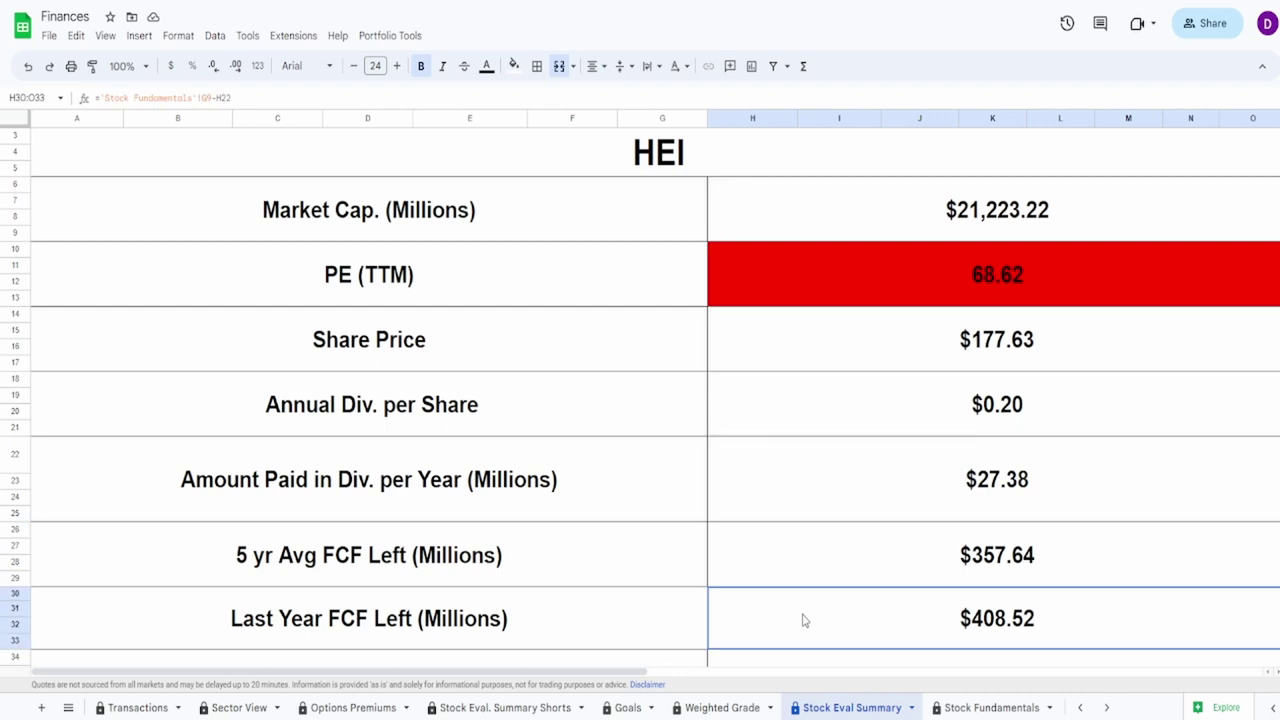
- Check last year's cash flow payout ratio and the five-year average cash flow payout ratio
scroll(803, 600, down, 3)
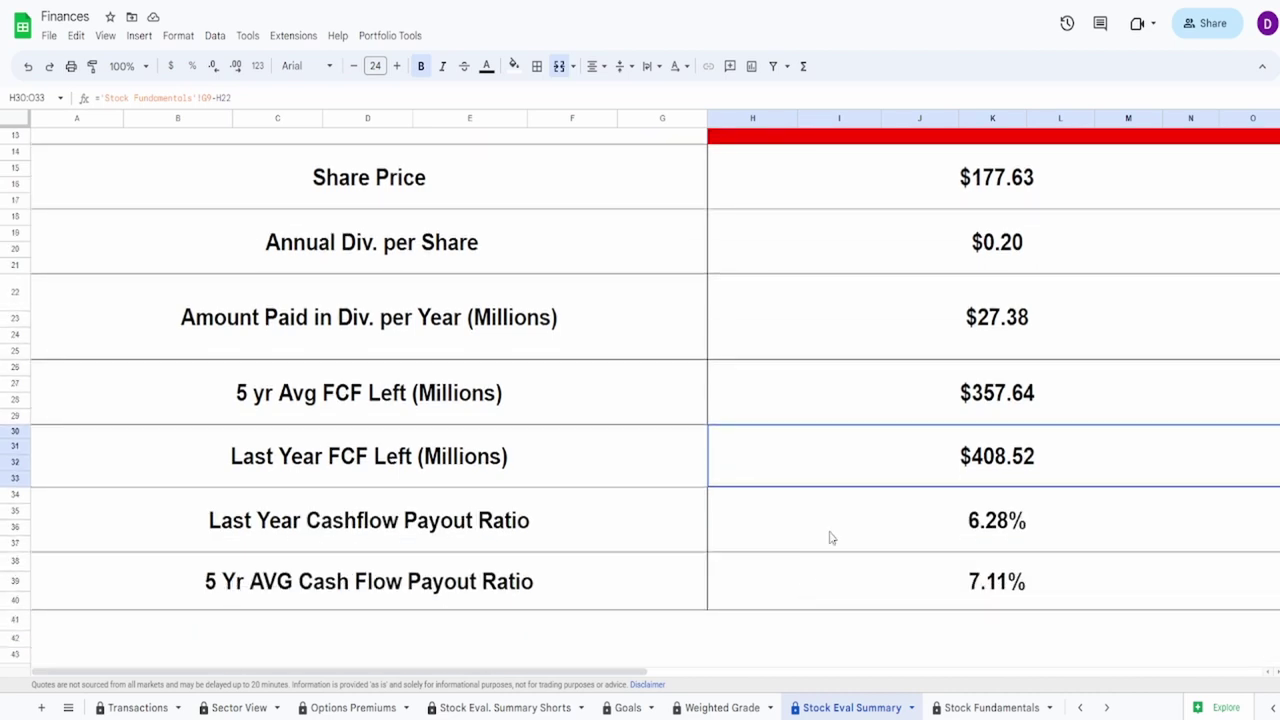
click(838, 520)
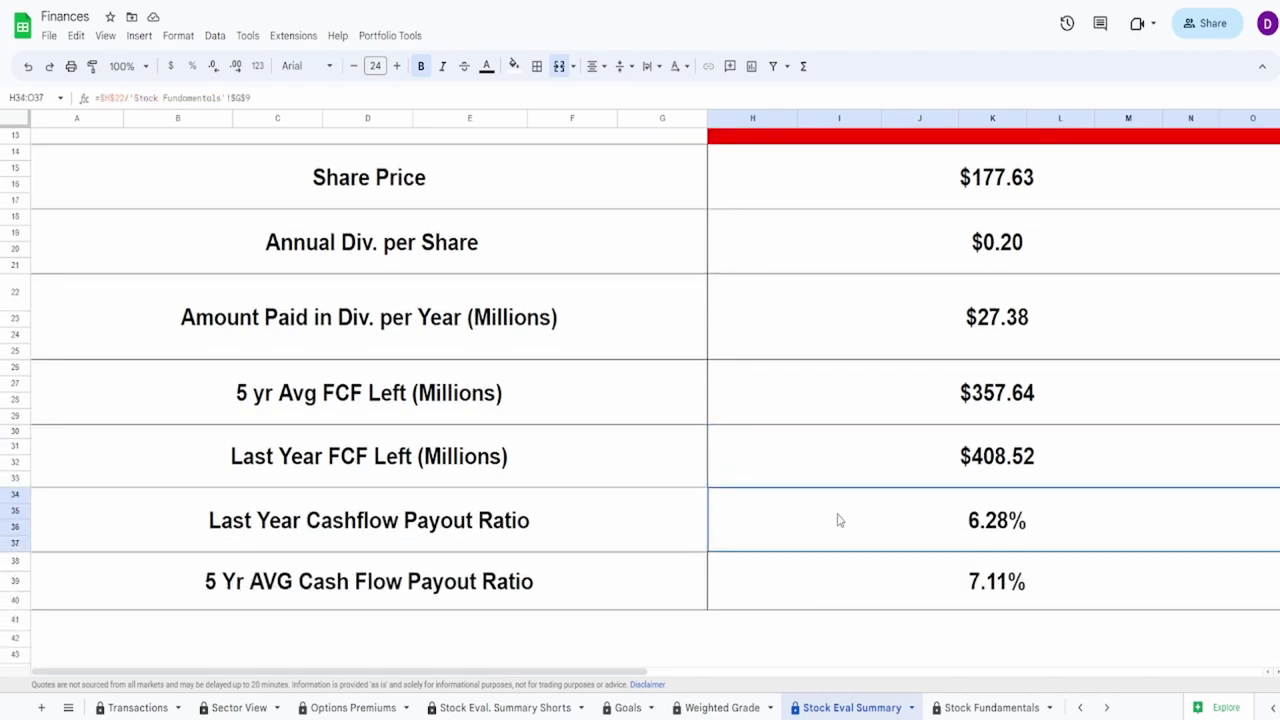
click(843, 598)
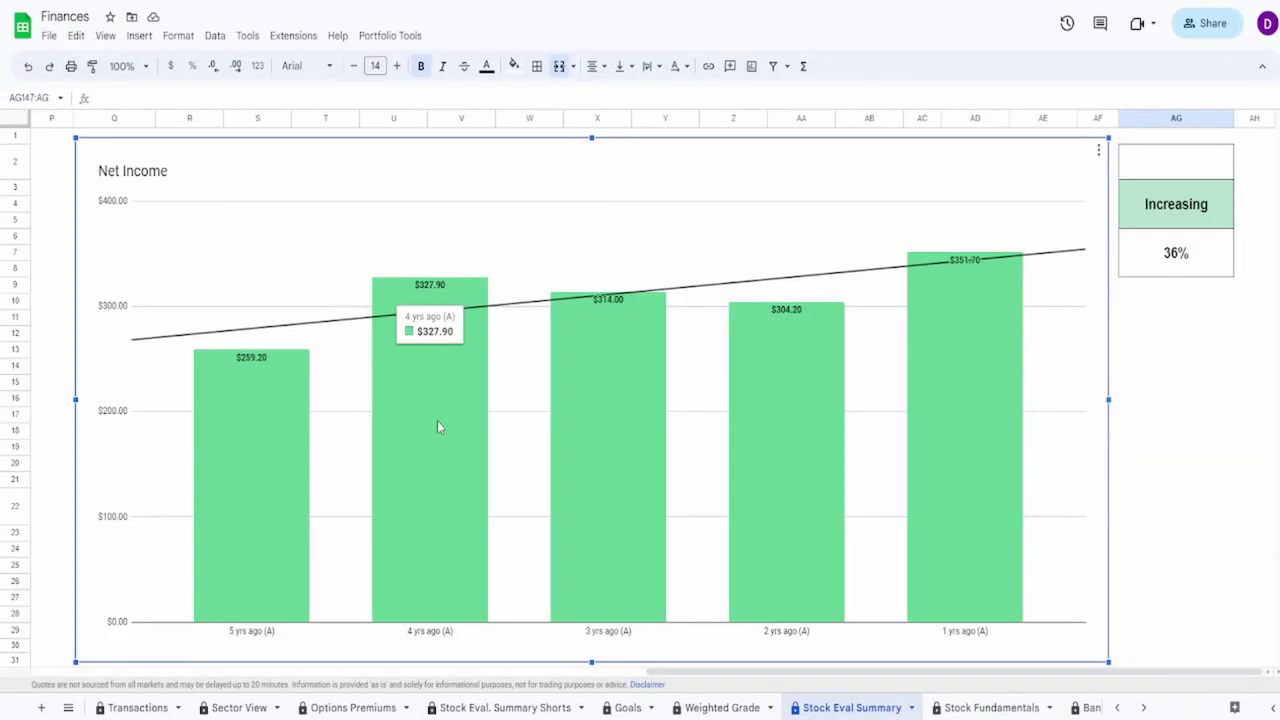
- Compare the first and last years in the Net Income chart and check the overall percentage change beside it
mouse_move(267, 484)
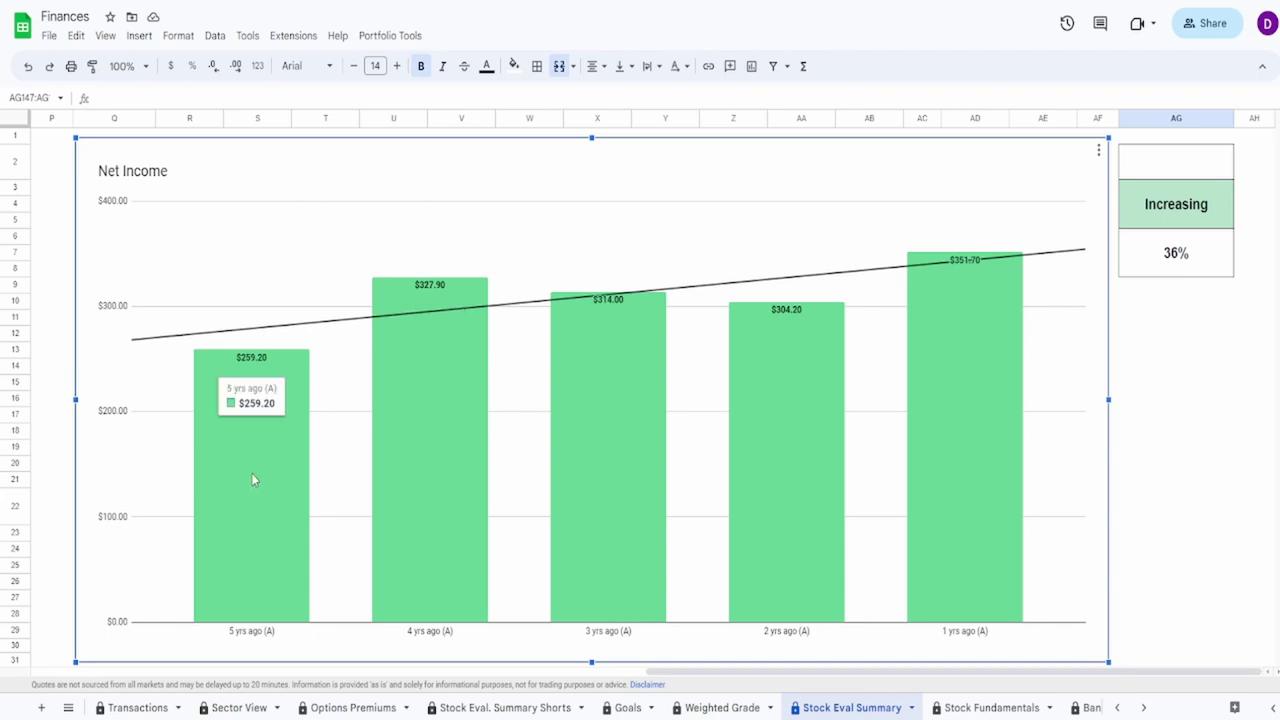
mouse_move(944, 423)
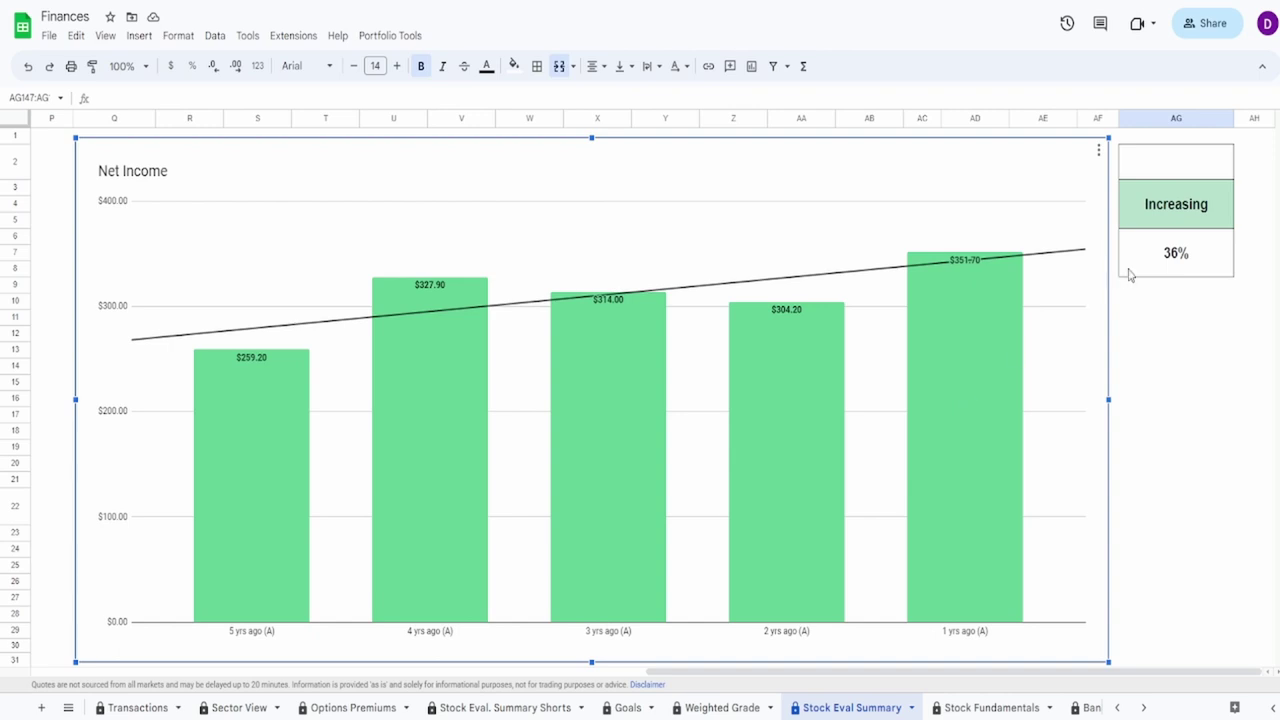
click(1173, 260)
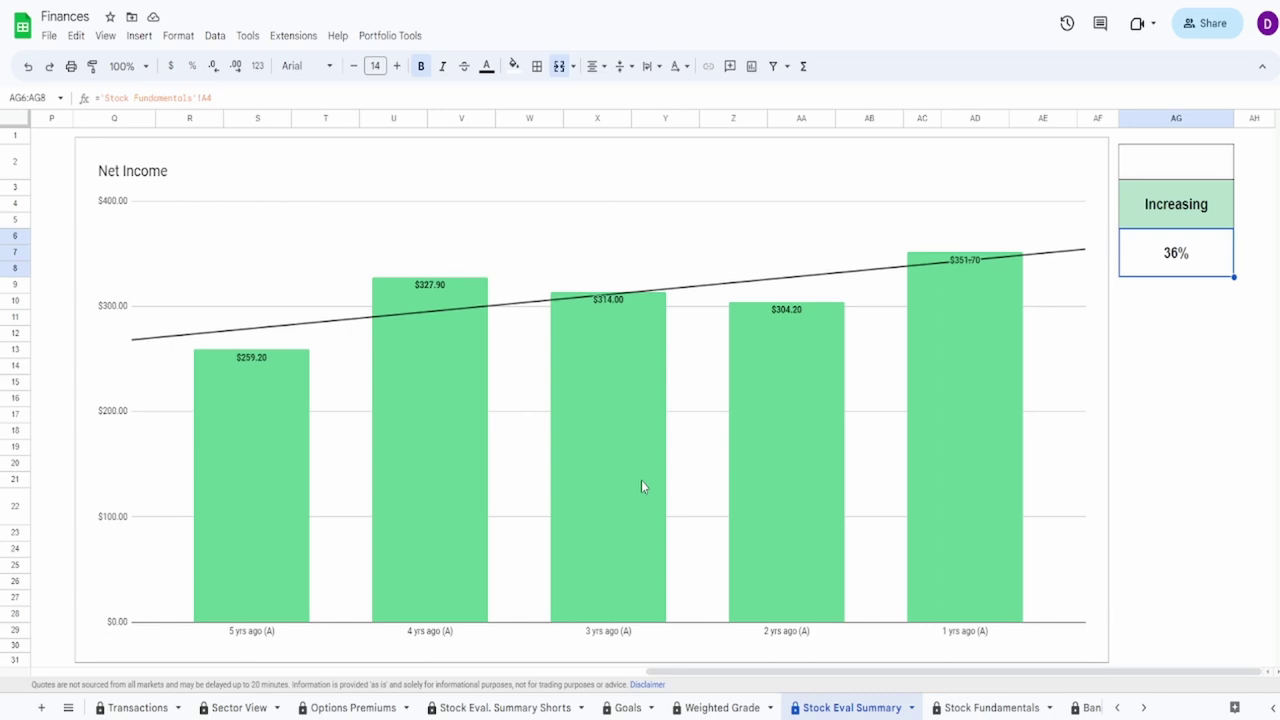
- Review the yearly Net Income bars and enter a 90% rating in the empty cell above the chart's trend label
click(453, 397)
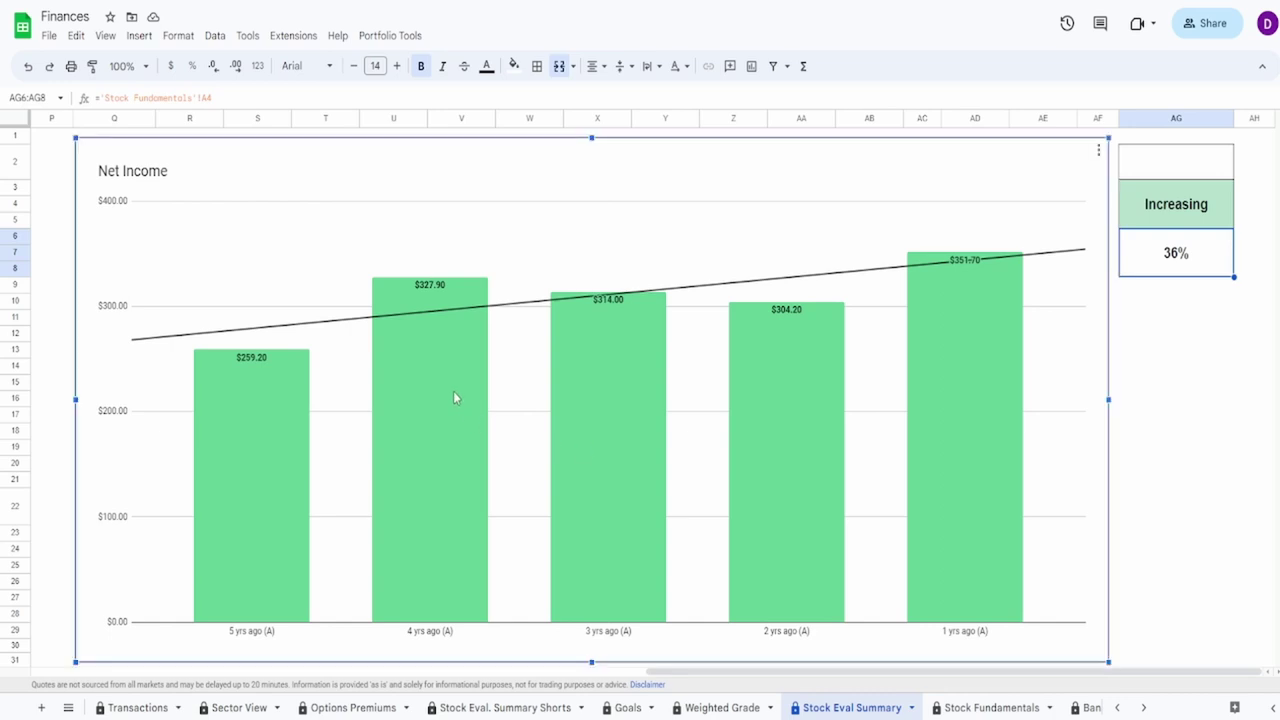
mouse_move(591, 454)
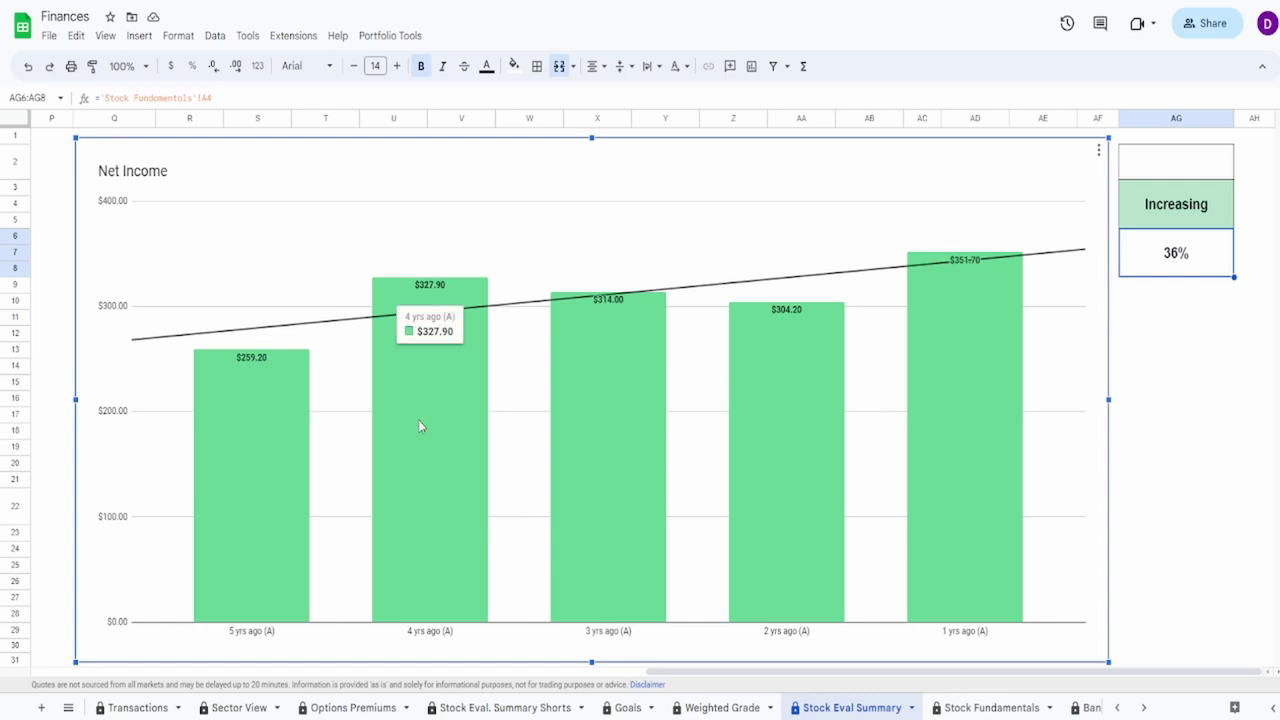
click(1205, 176)
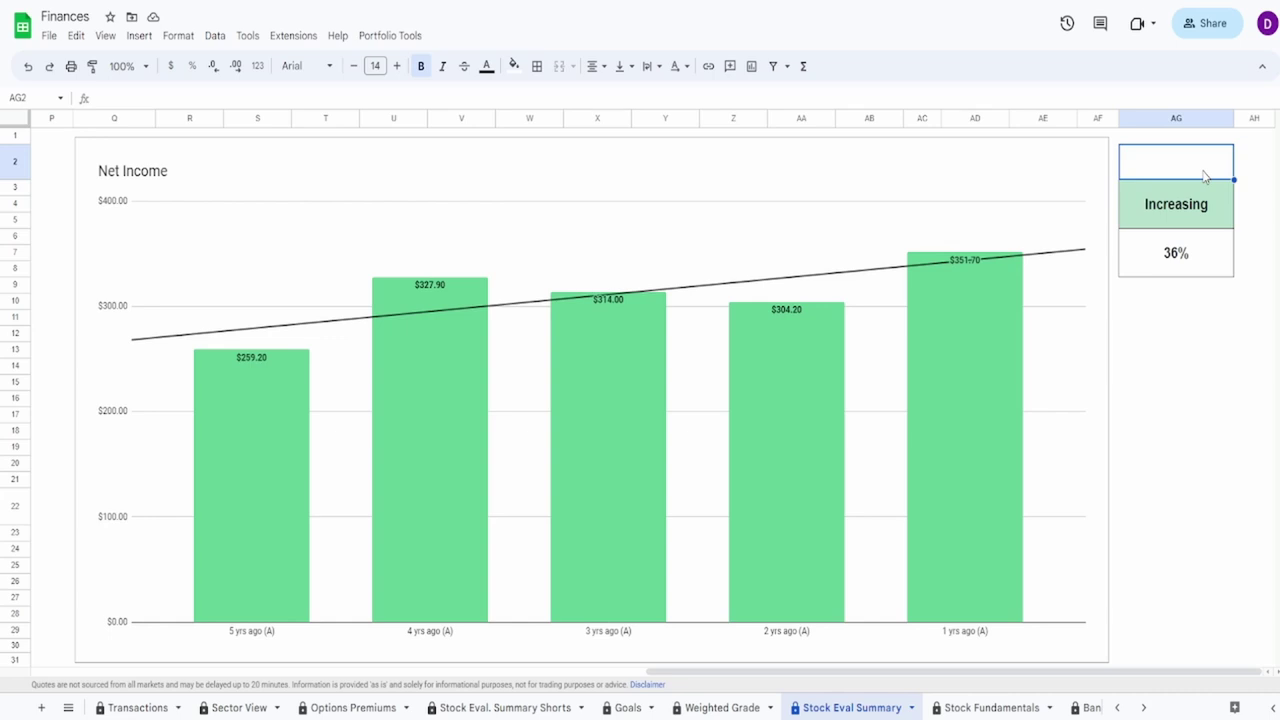
text(90%)
key(Return)
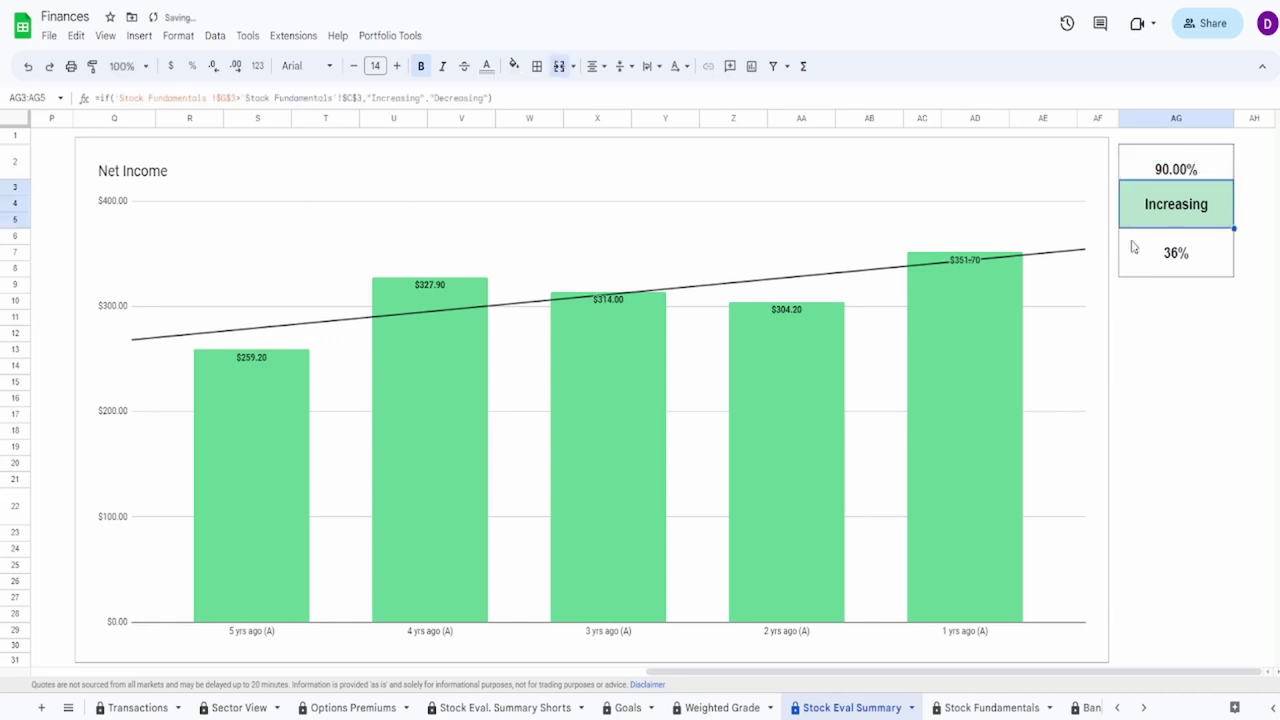
click(635, 436)
mouse_move(279, 470)
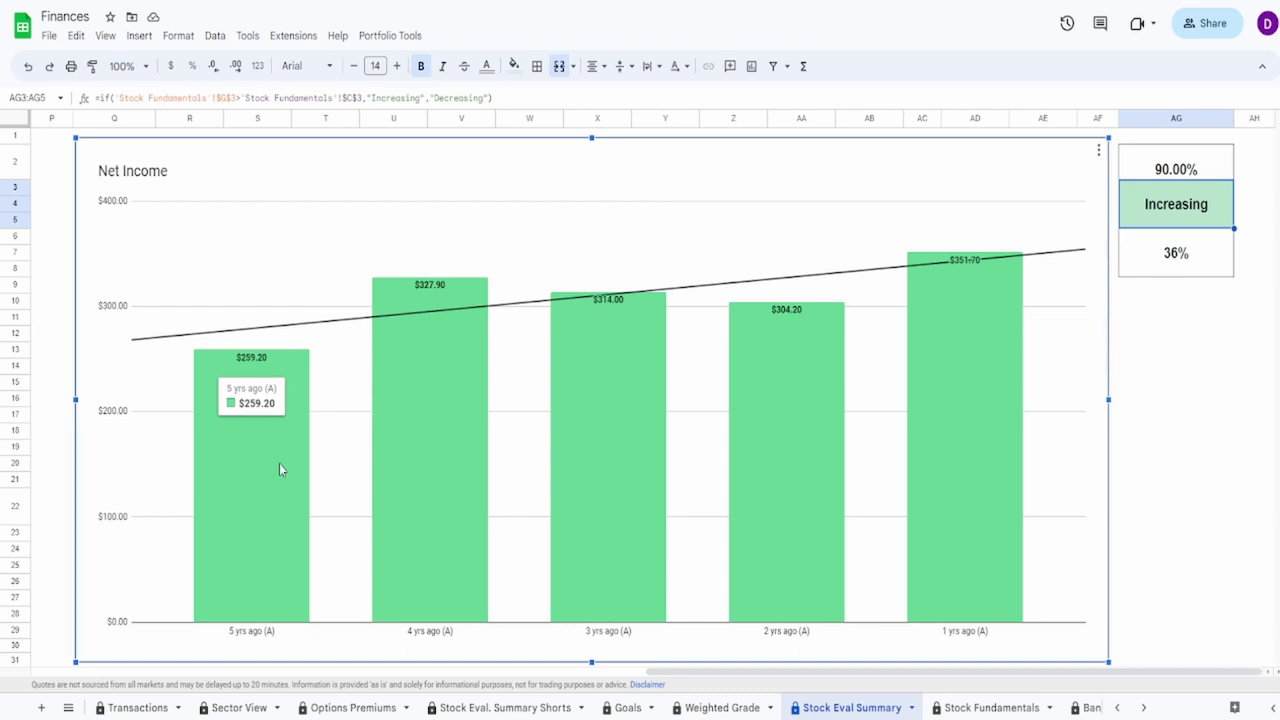
- Compare the first and last years in the Free Cash Flow chart and check the percentage change and average beside it
scroll(322, 448, down, 5)
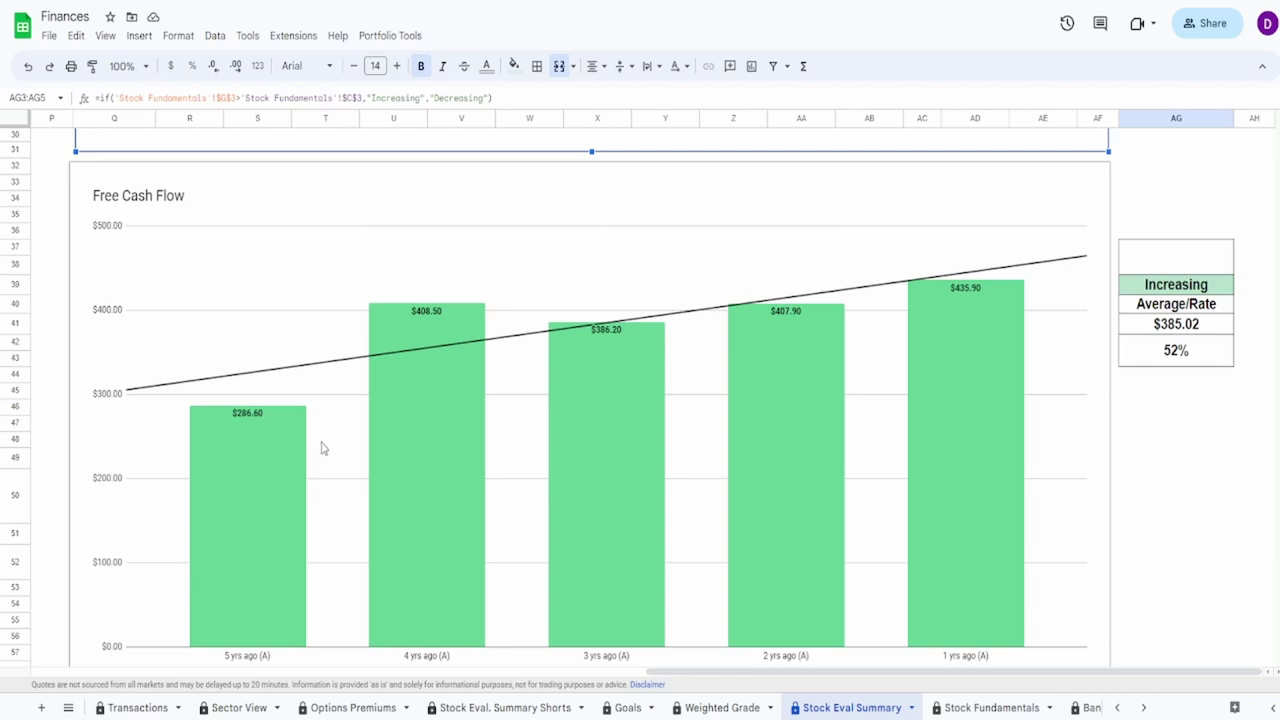
scroll(322, 448, down, 1)
click(248, 448)
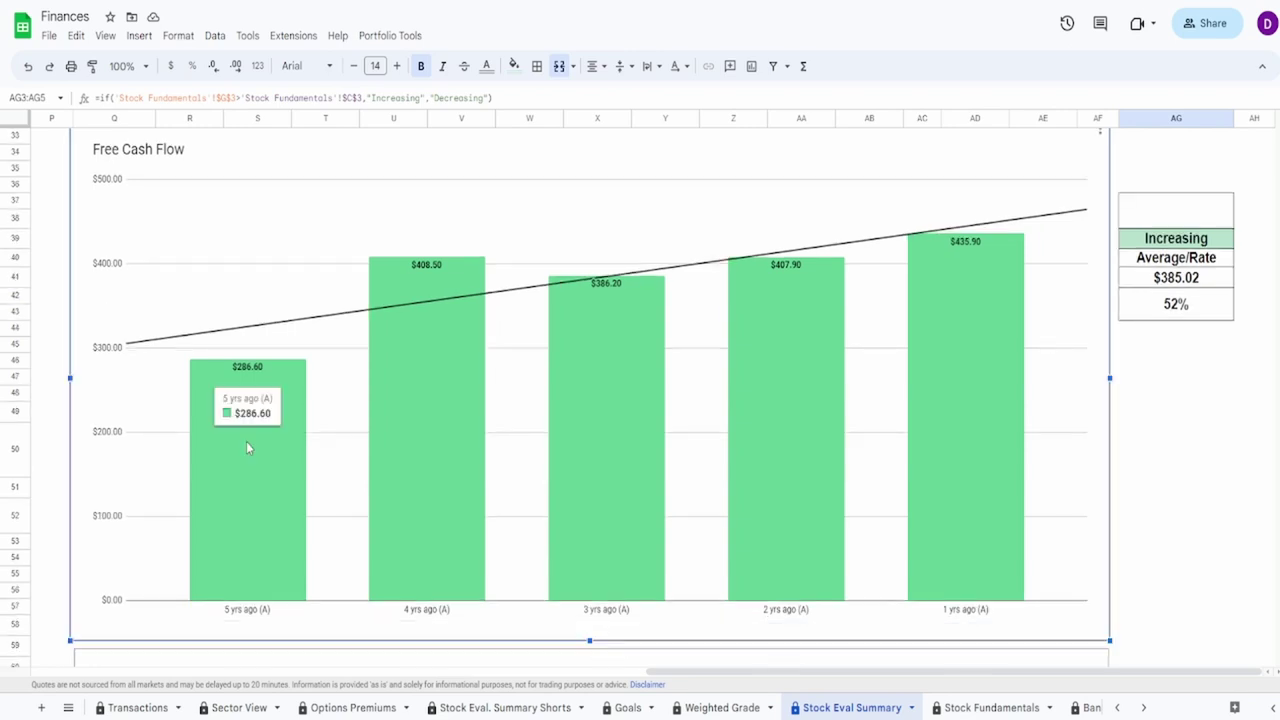
mouse_move(978, 350)
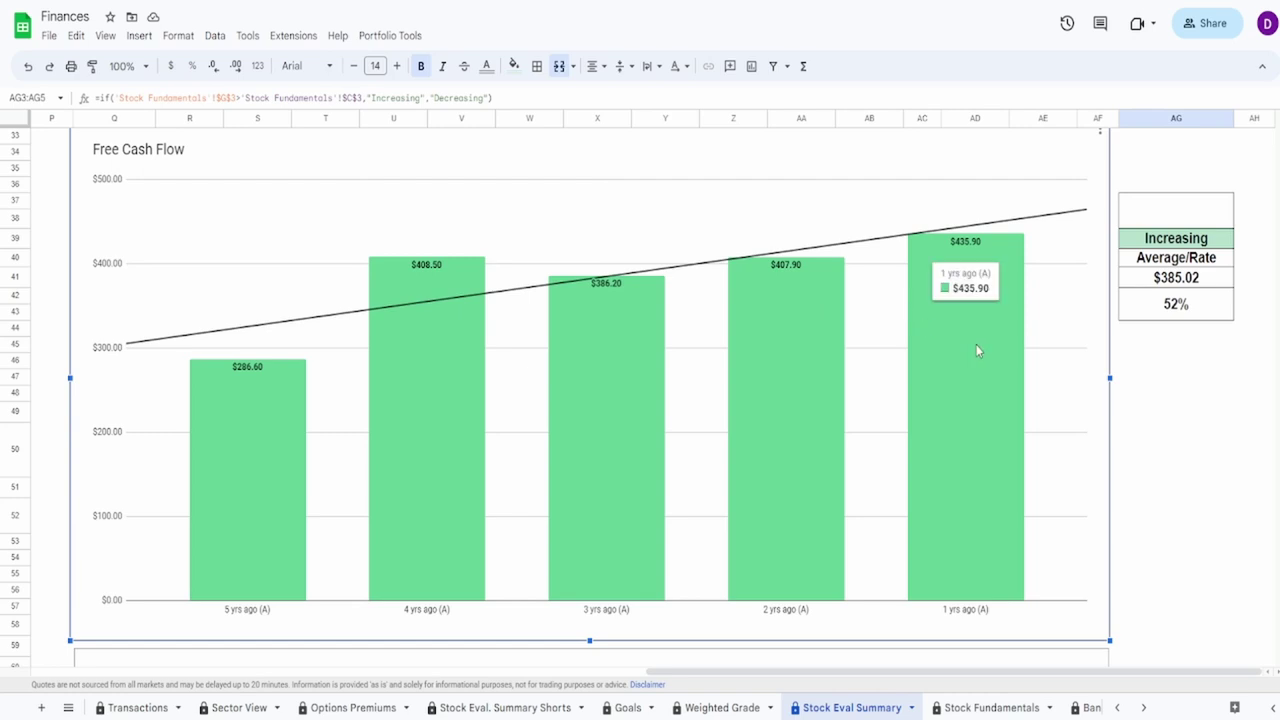
click(1143, 309)
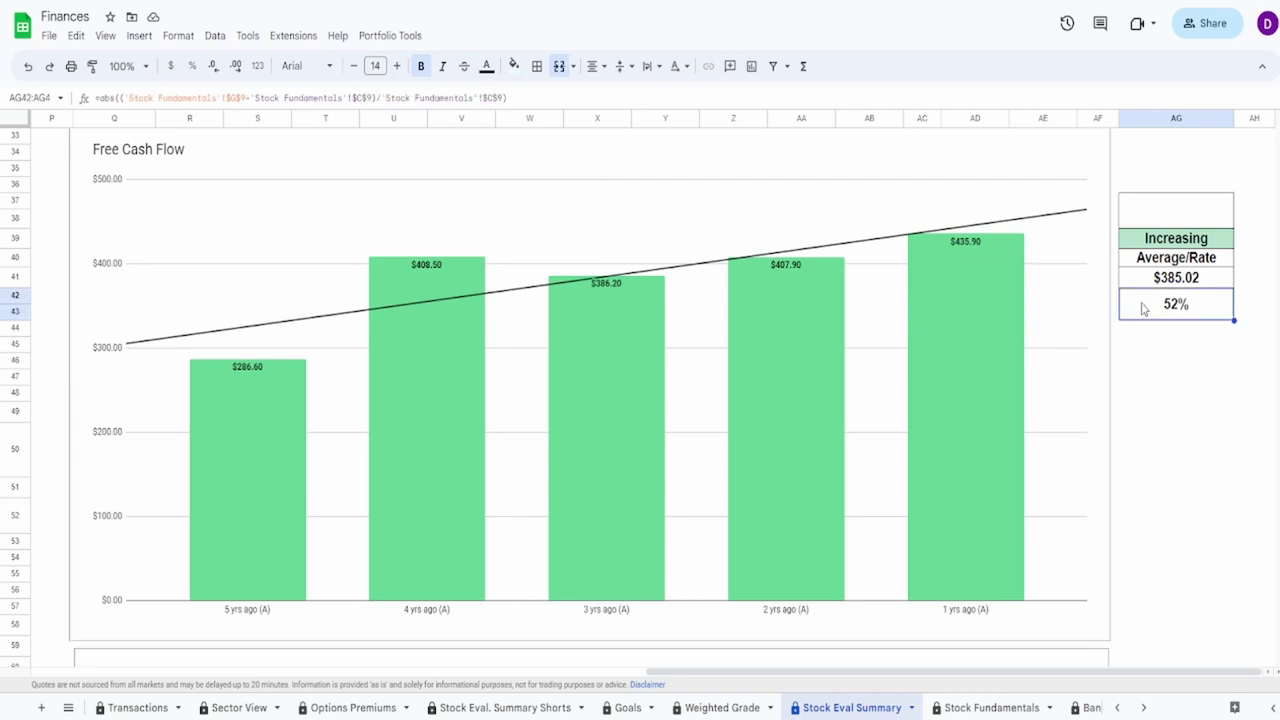
click(1168, 284)
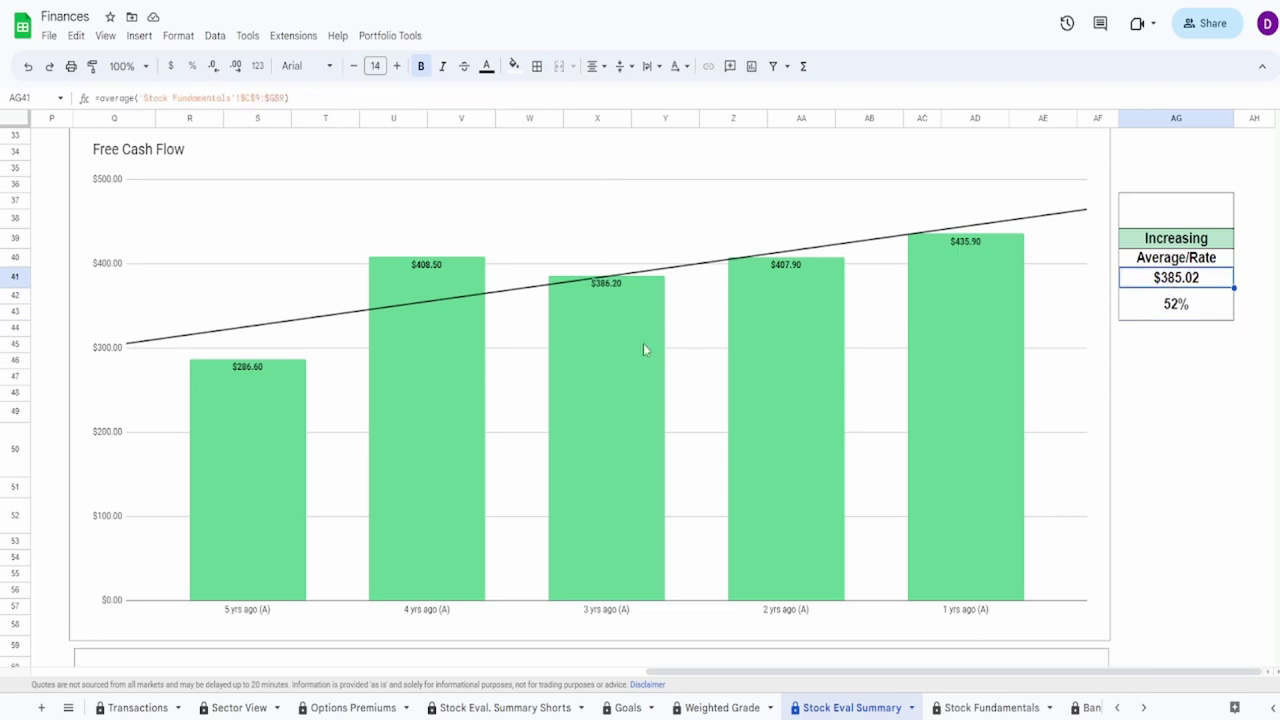
- Compare the yearly Free Cash Flow bars and enter a 95% rating in the empty cell above that chart's trend label
click(203, 414)
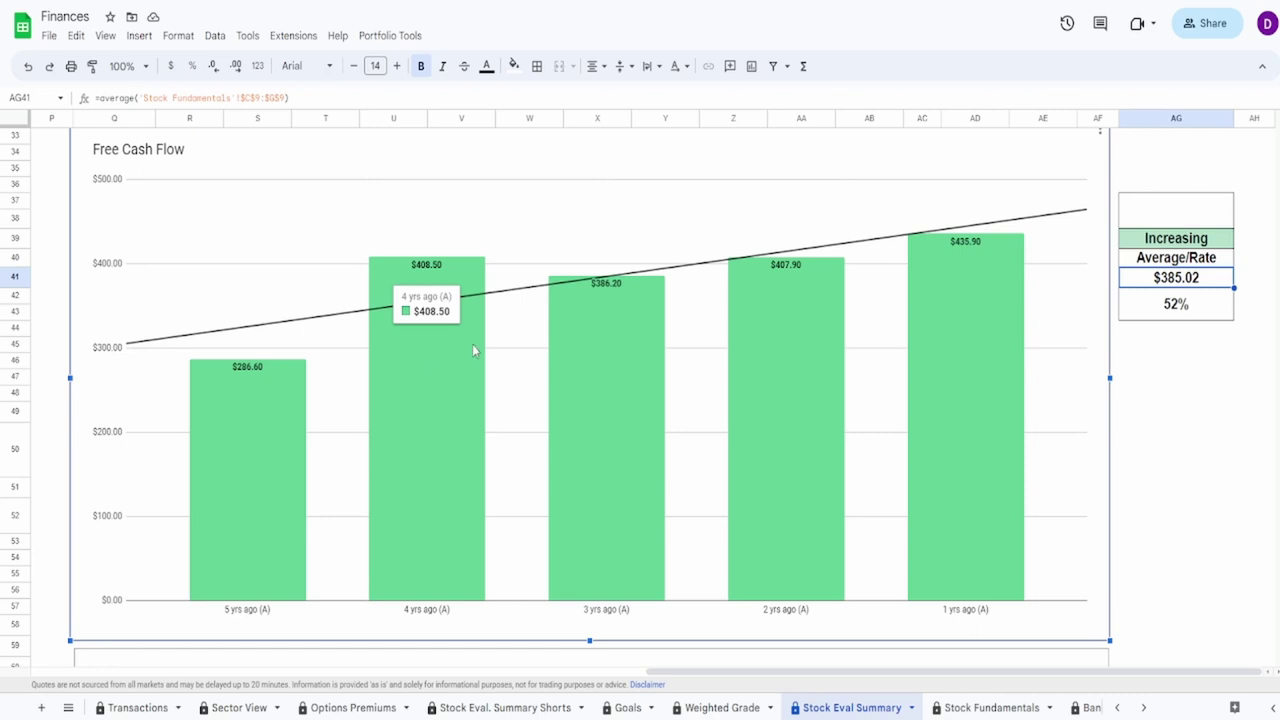
mouse_move(623, 407)
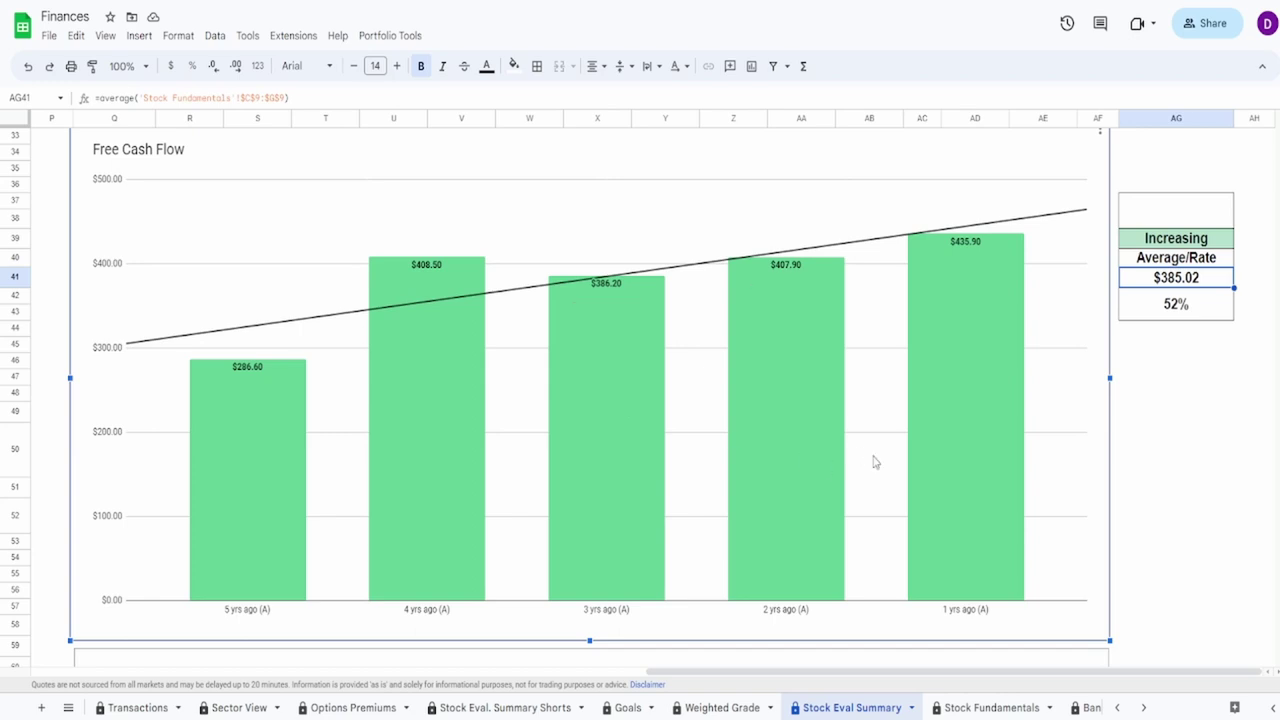
mouse_move(773, 430)
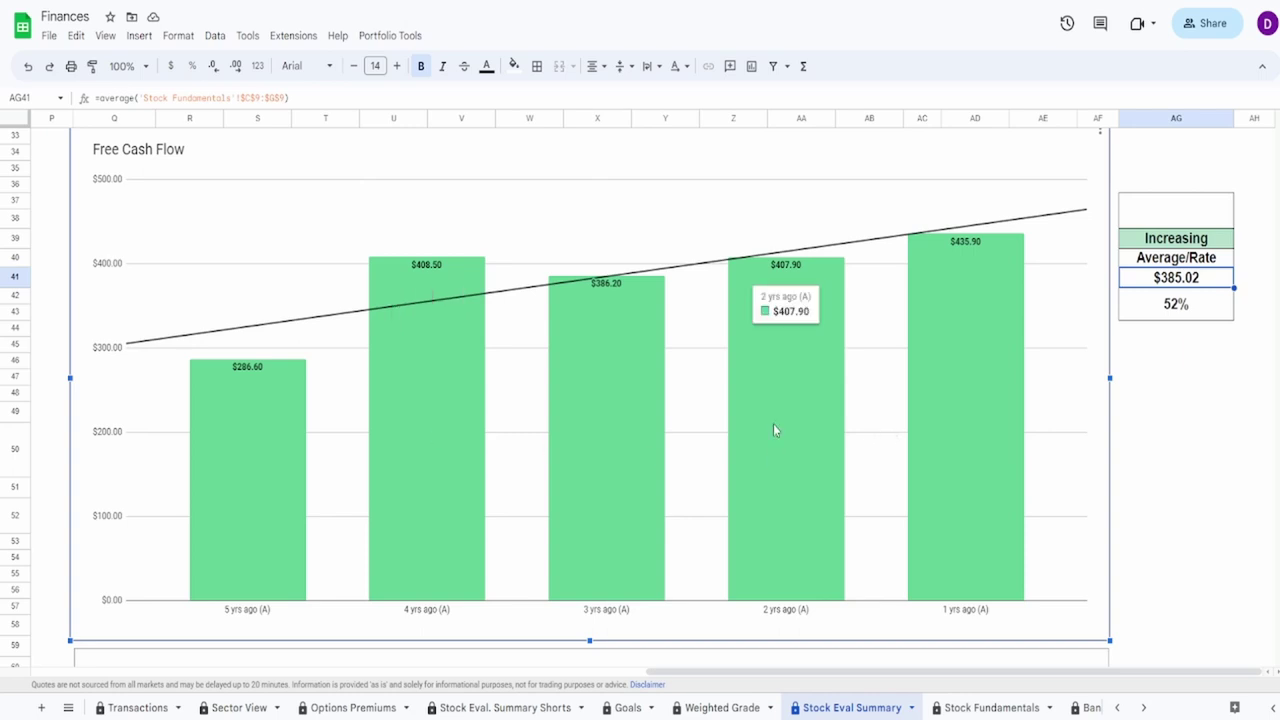
mouse_move(422, 386)
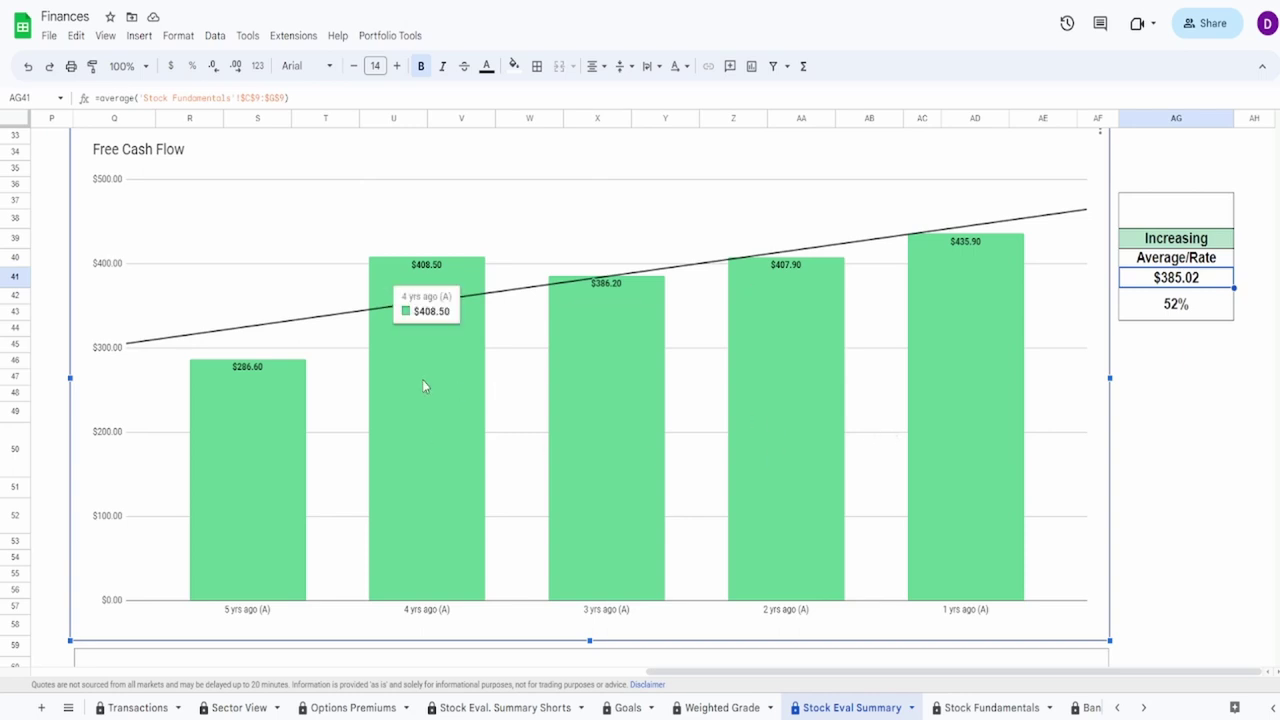
mouse_move(840, 370)
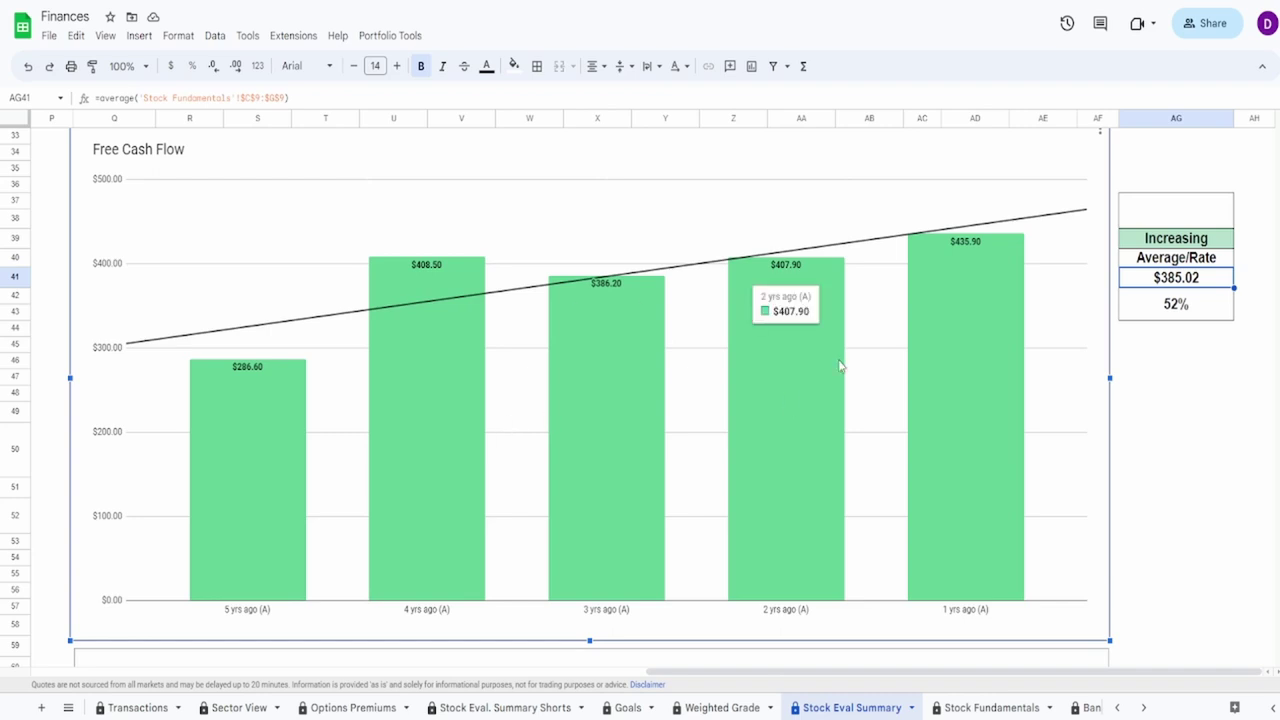
click(1163, 224)
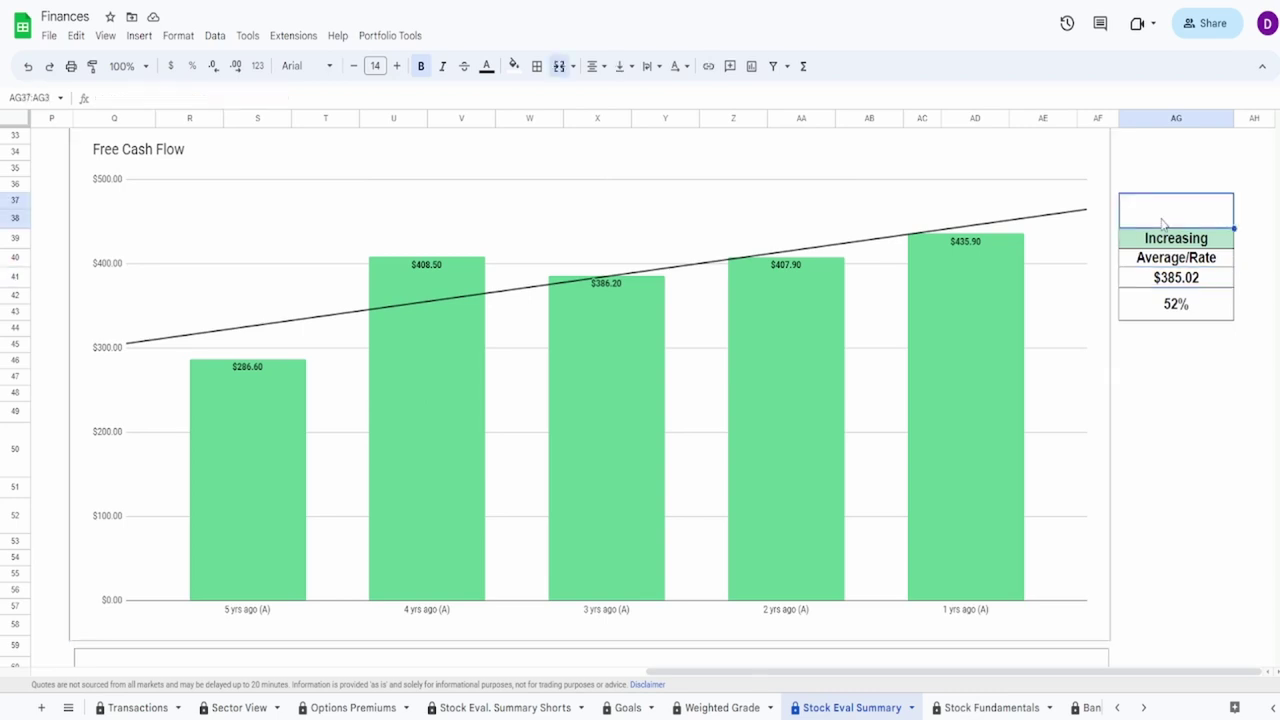
text(95%)
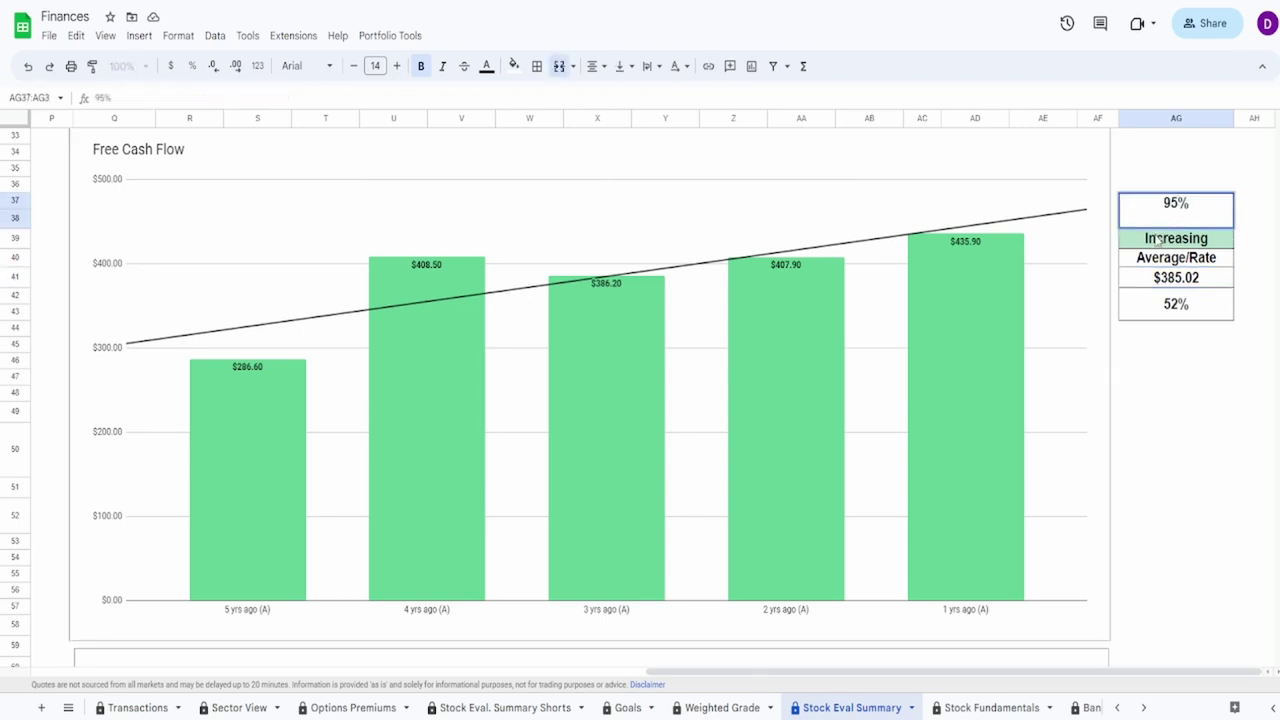
key(Return)
- Compare the first and last years in the Revenue chart and check the percentage change beside it
scroll(1150, 510, down, 5)
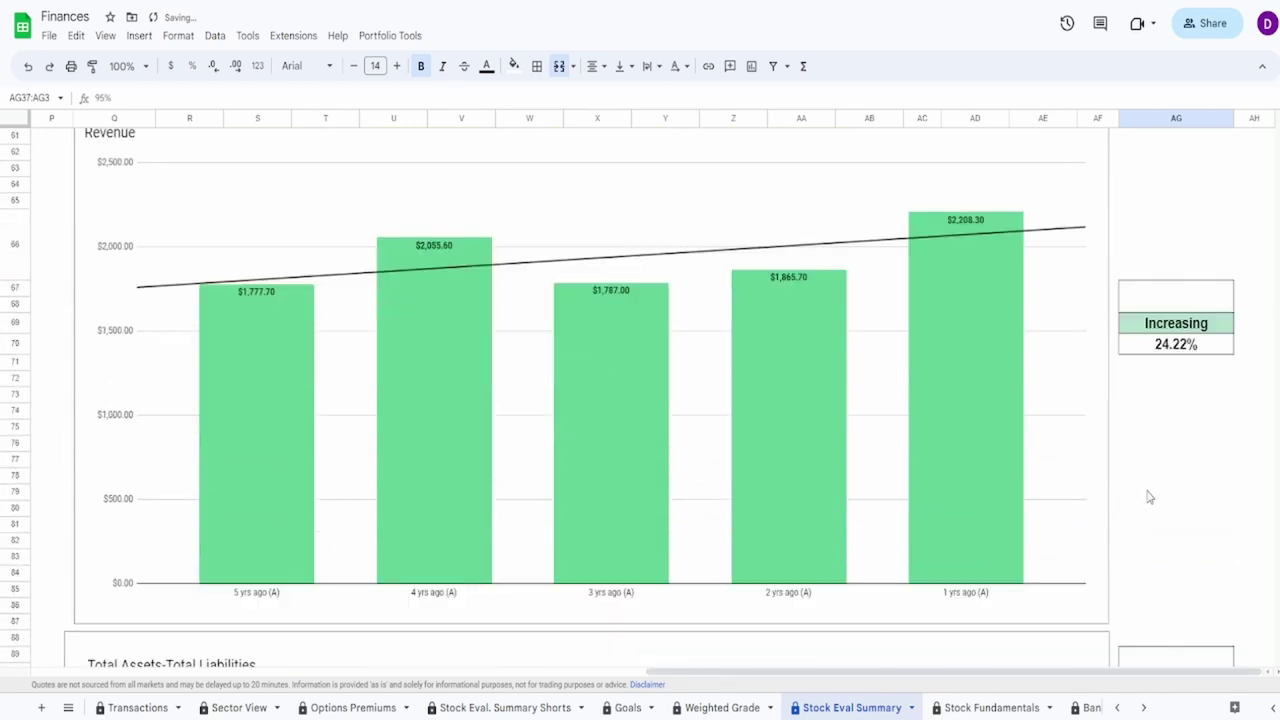
click(1102, 451)
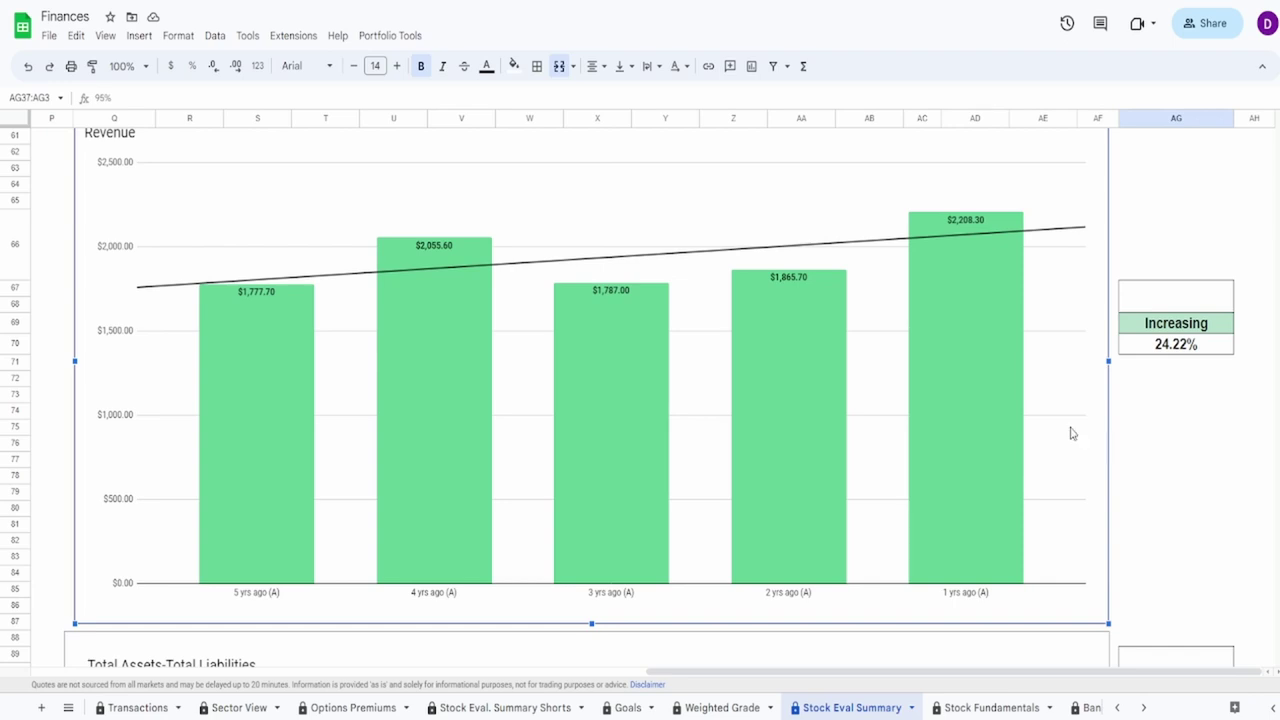
mouse_move(281, 476)
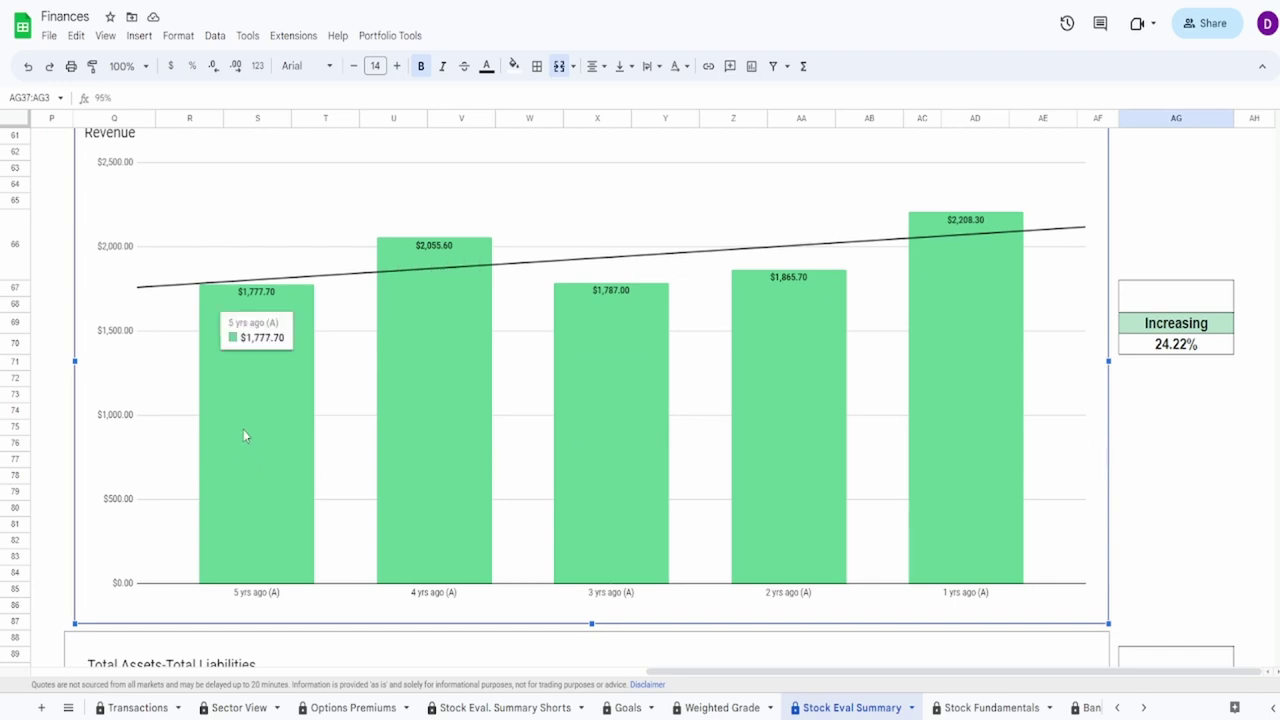
mouse_move(943, 366)
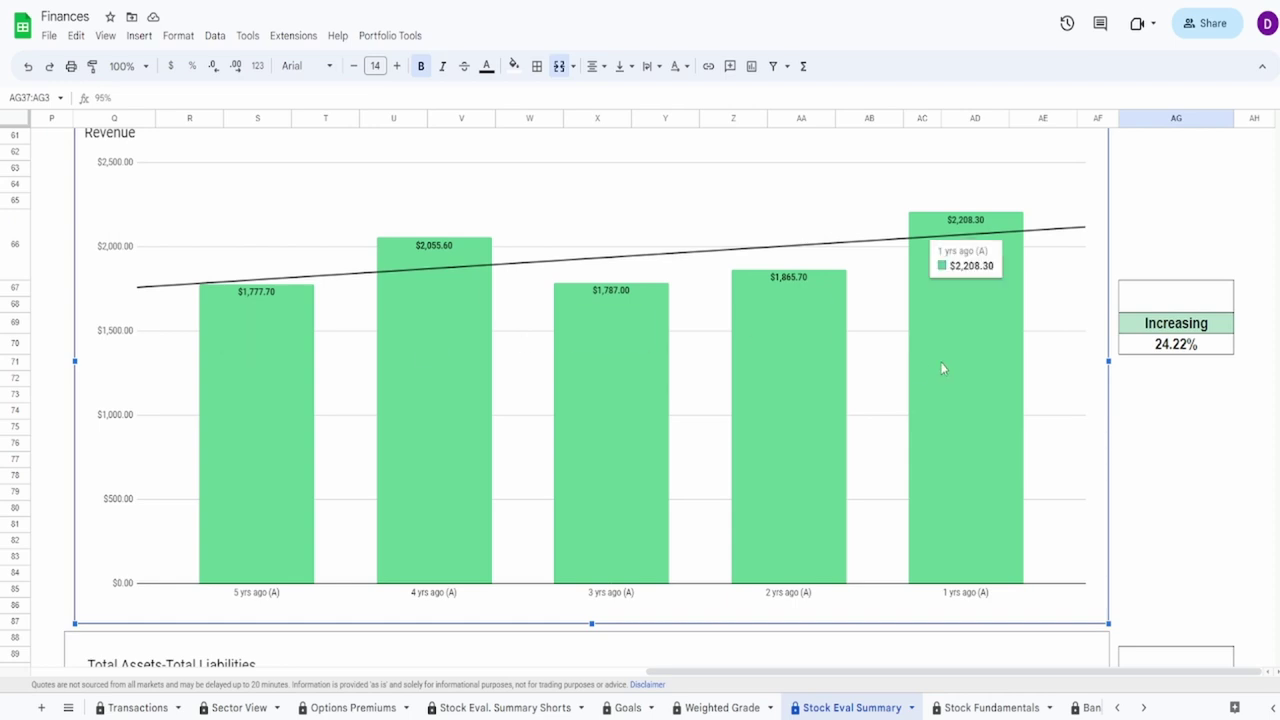
click(1167, 350)
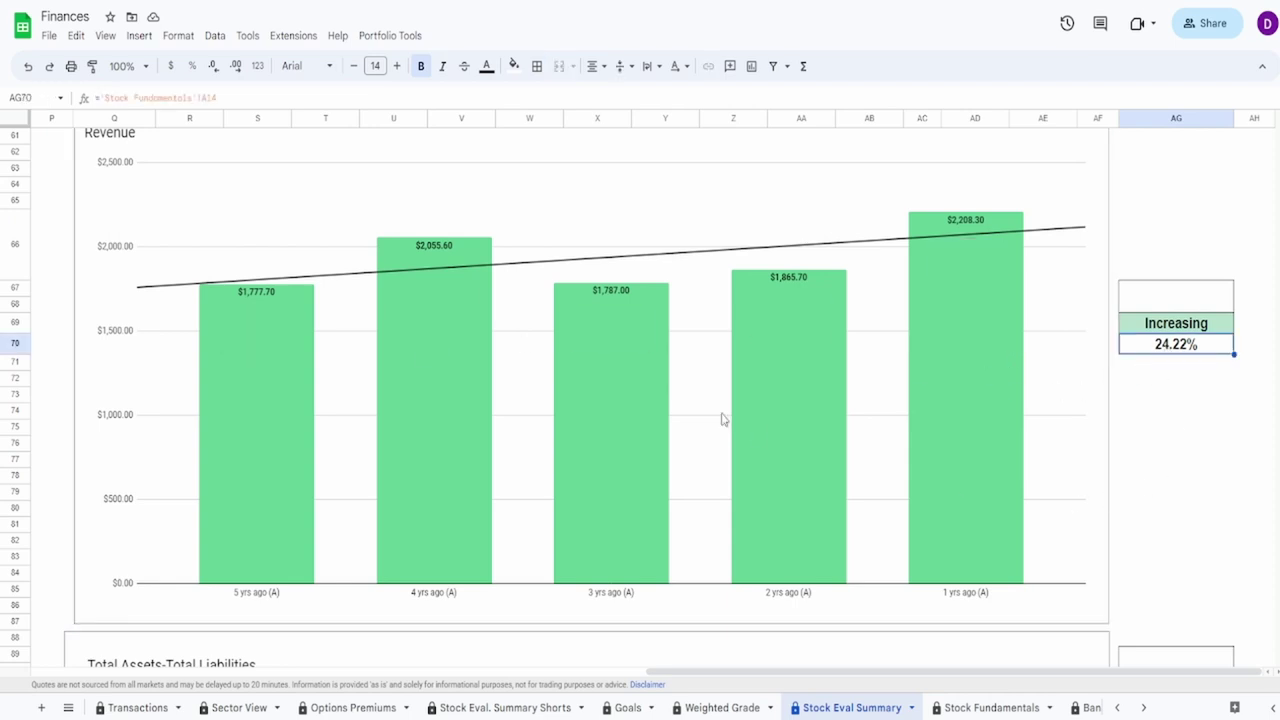
- Examine the in-between years of the Revenue chart and enter a 90% rating in the empty cell above its trend label
click(412, 336)
mouse_move(565, 391)
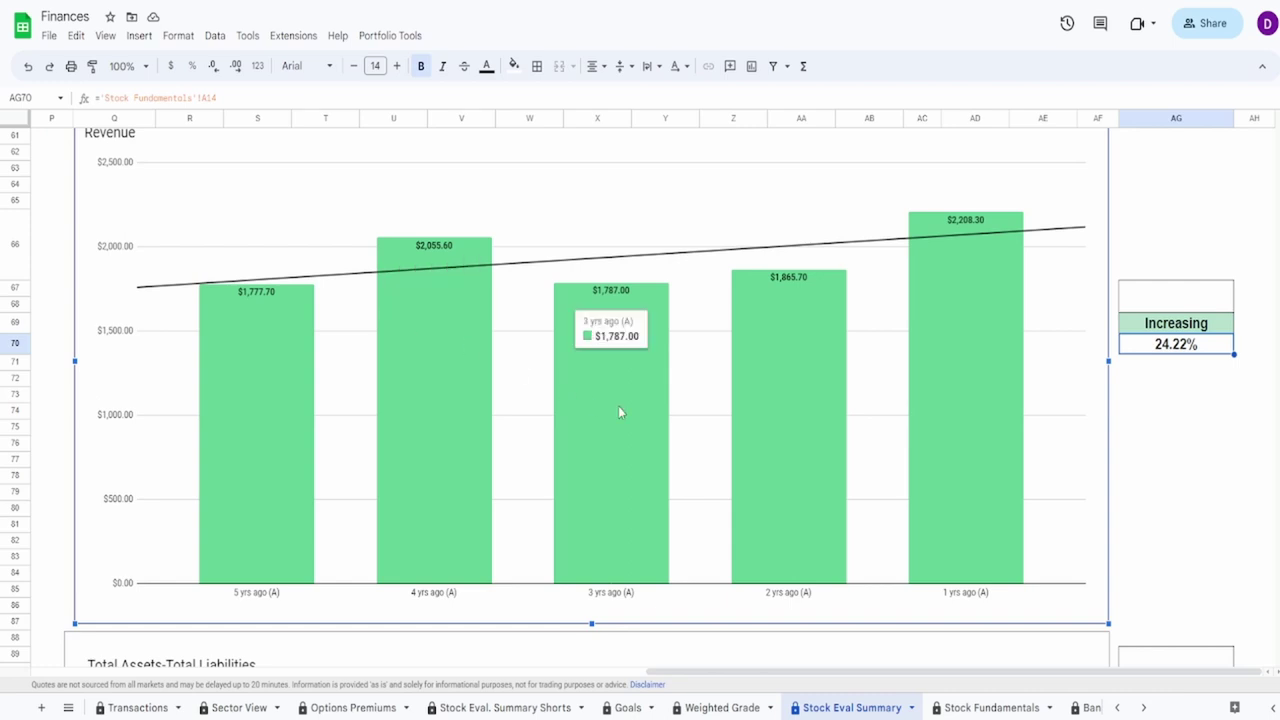
mouse_move(834, 461)
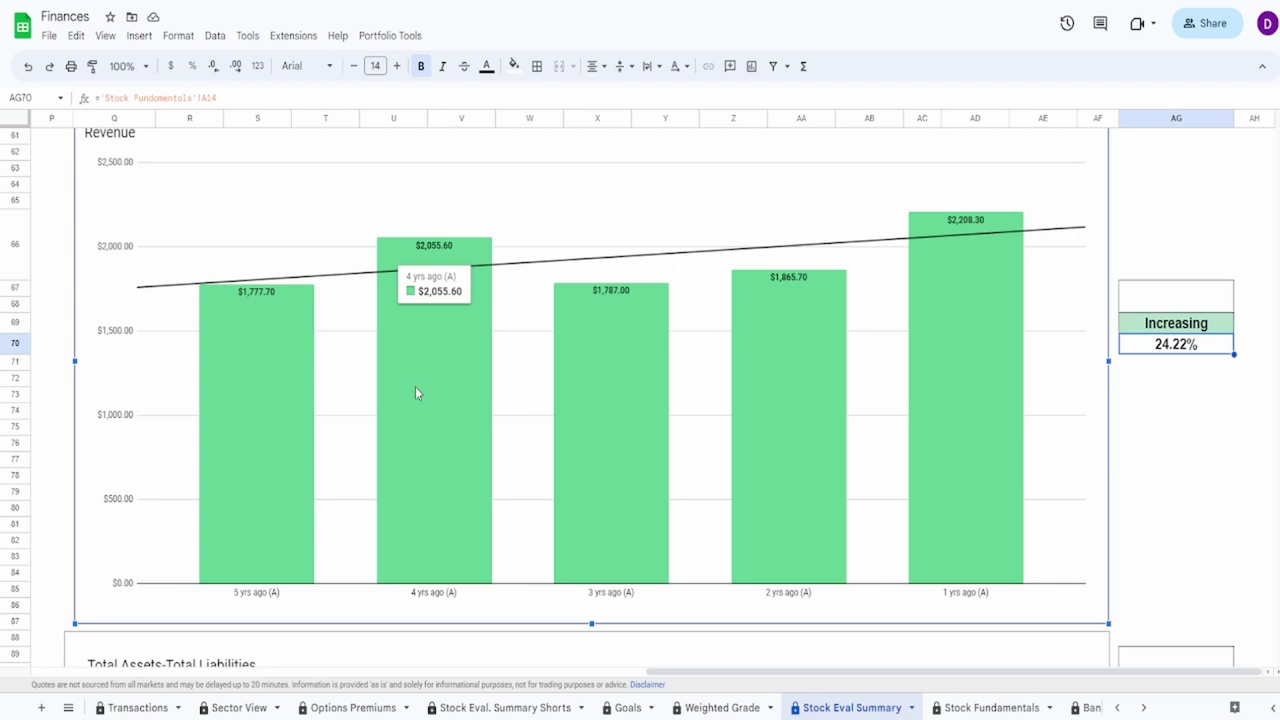
mouse_move(940, 341)
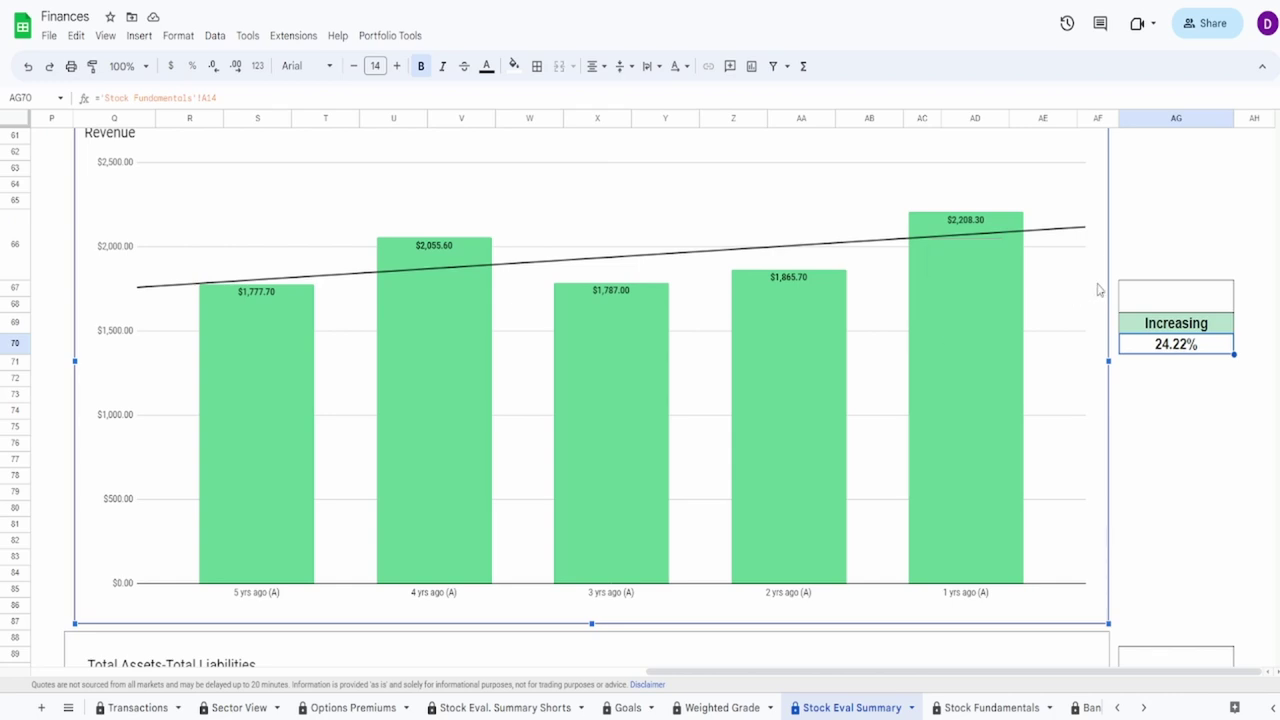
click(1137, 300)
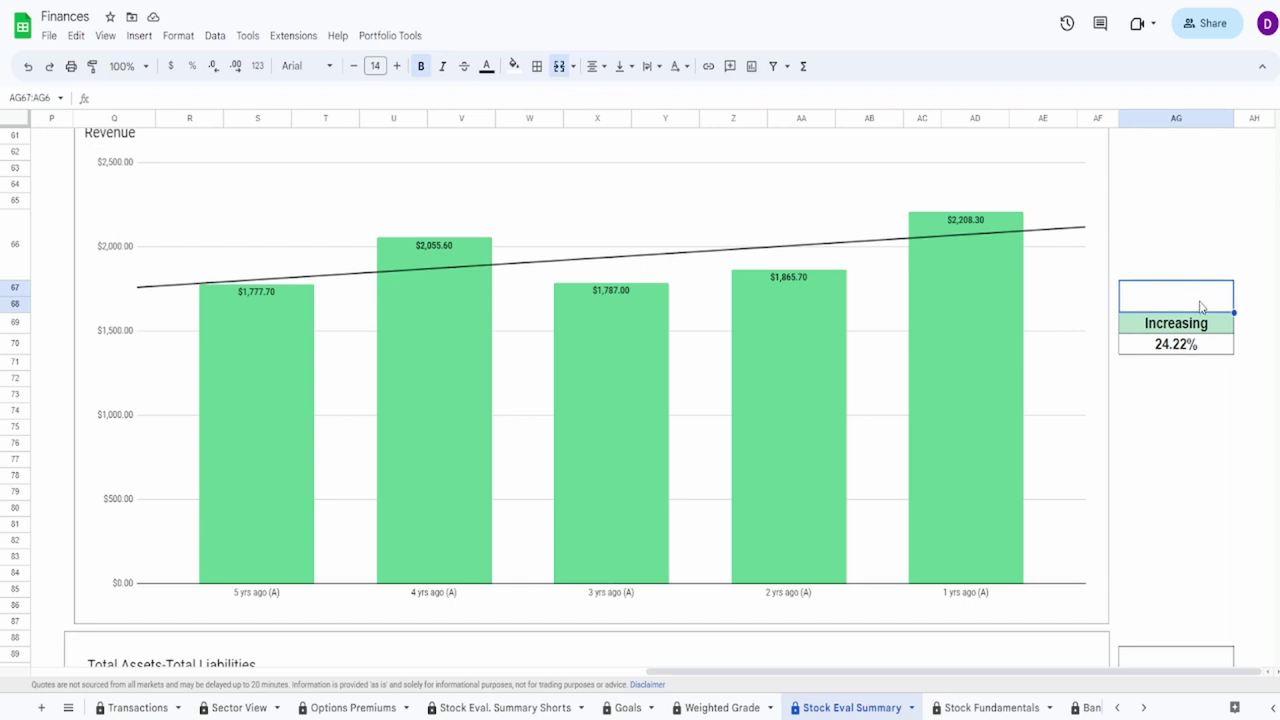
text(90%)
key(Return)
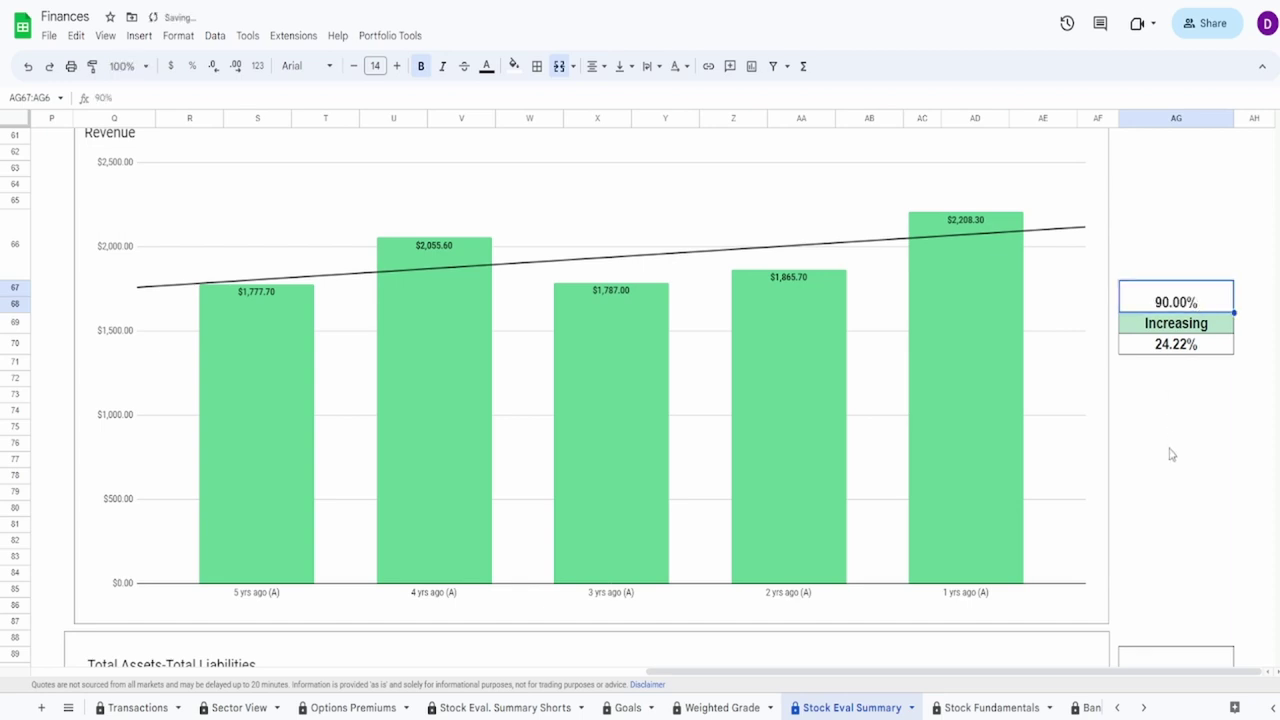
- Review the Total Assets-Total Liabilities chart and check the average total assets, average total liabilities and the difference between them
scroll(1172, 451, down, 5)
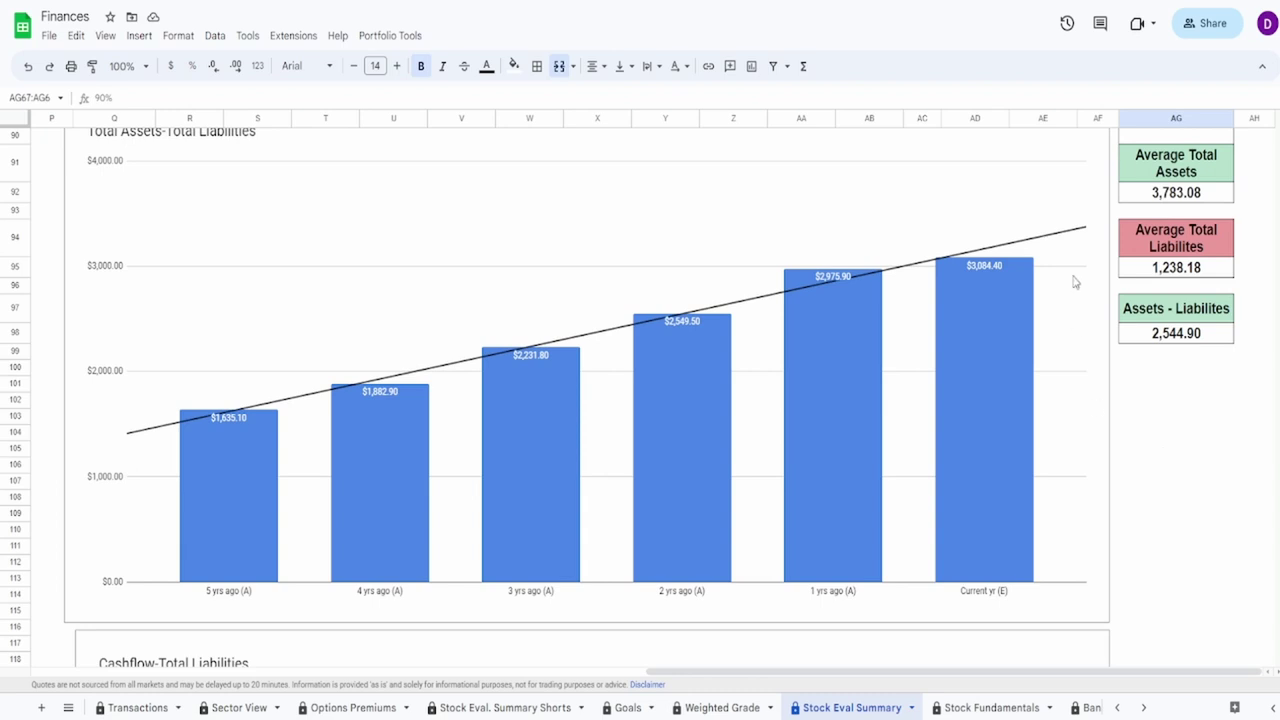
click(729, 400)
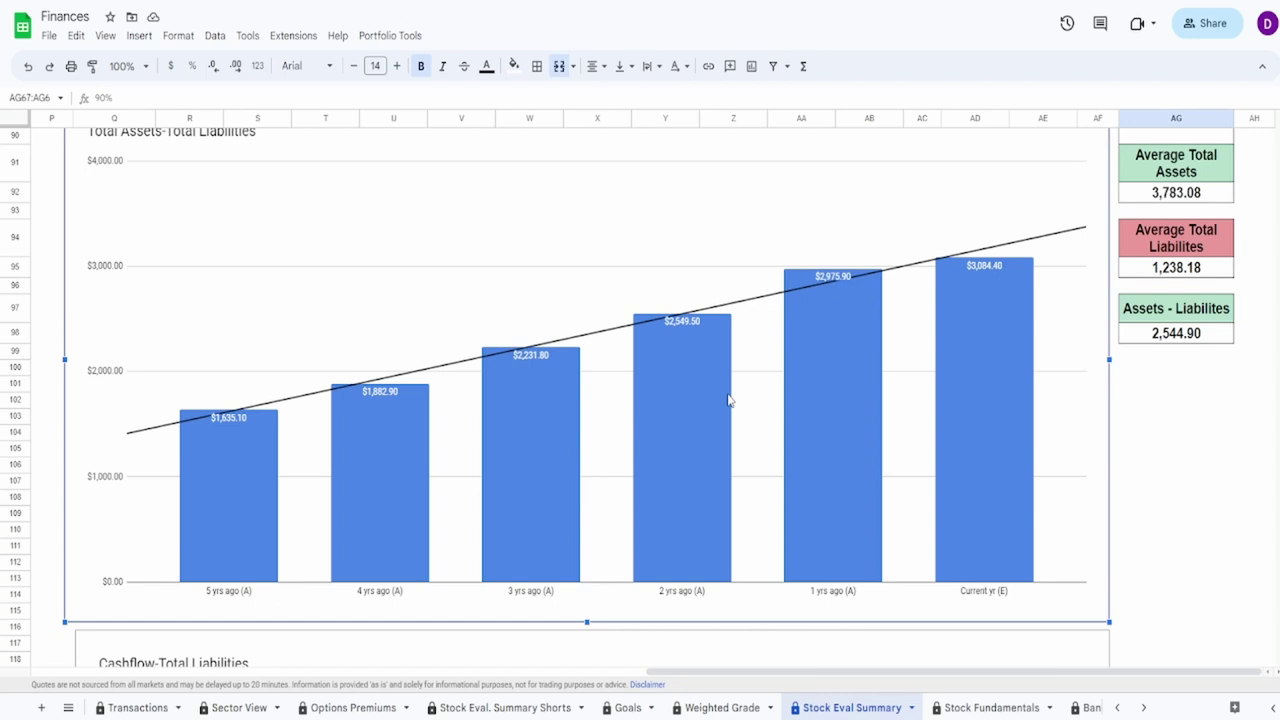
click(1211, 196)
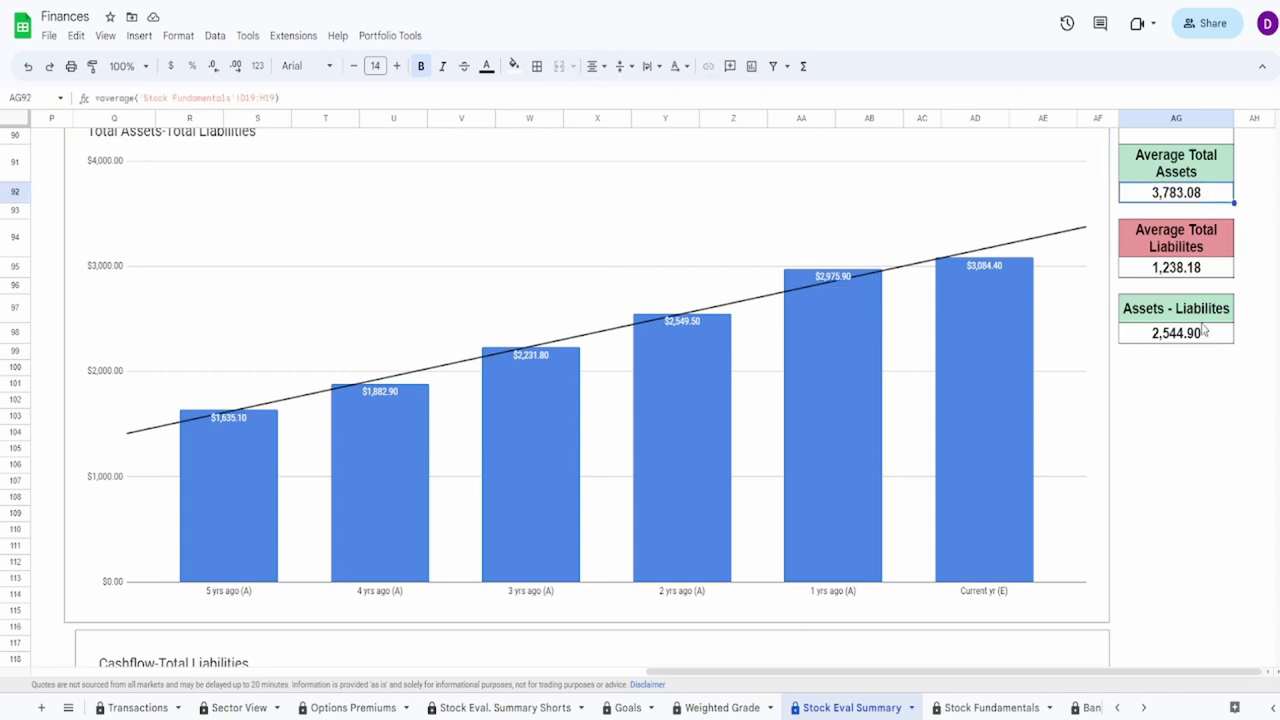
click(1186, 266)
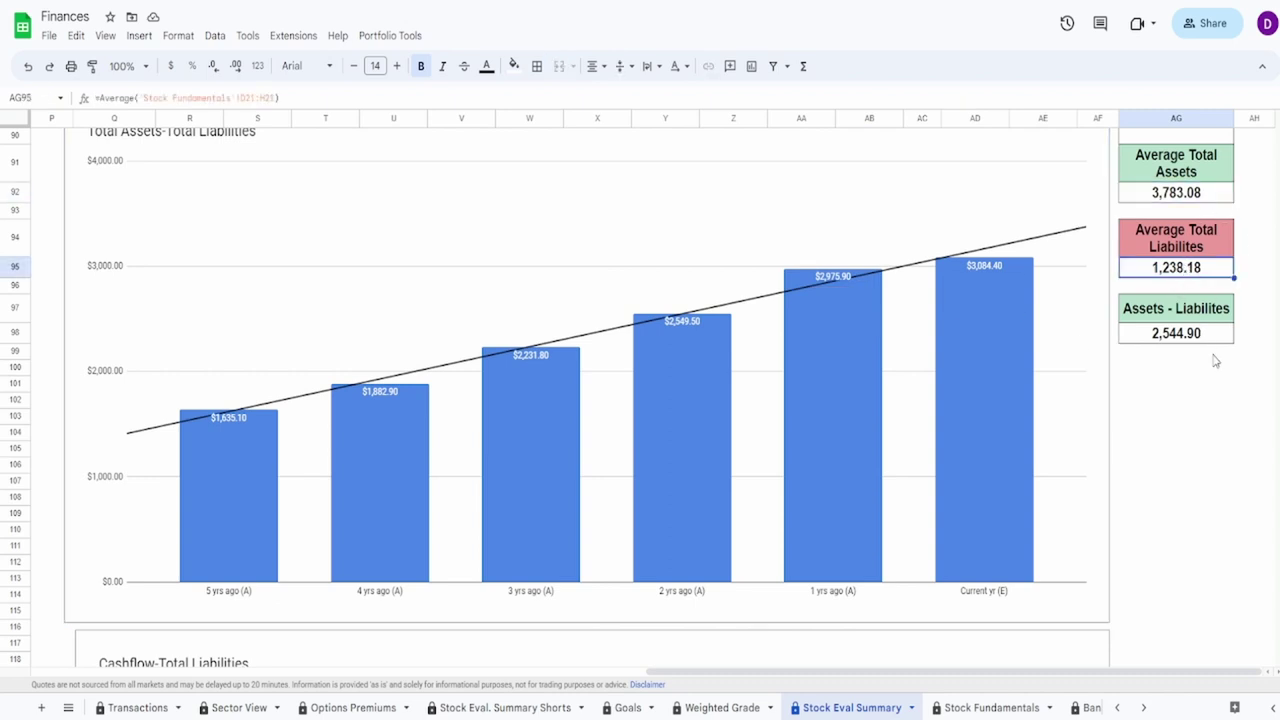
click(1206, 338)
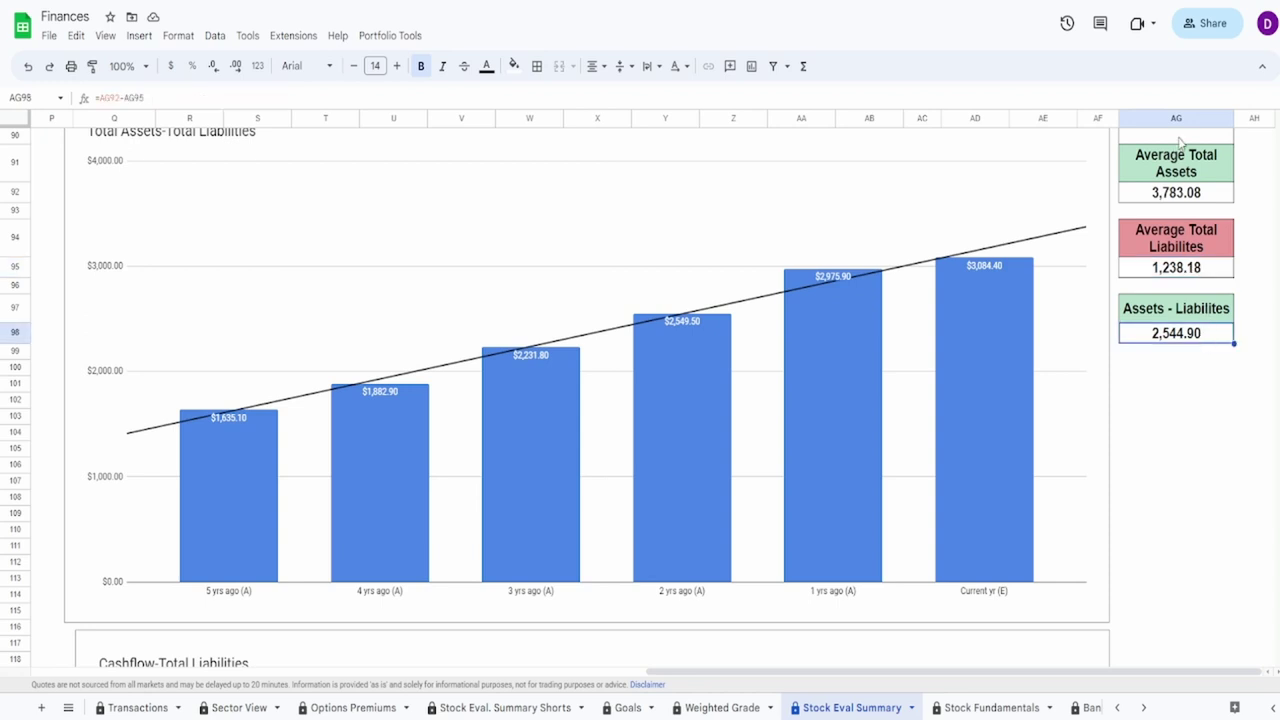
- Enter a 100% rating for Total Assets-Total Liabilities in the empty cell above Average Total Assets
click(1180, 138)
scroll(1182, 264, down, 1)
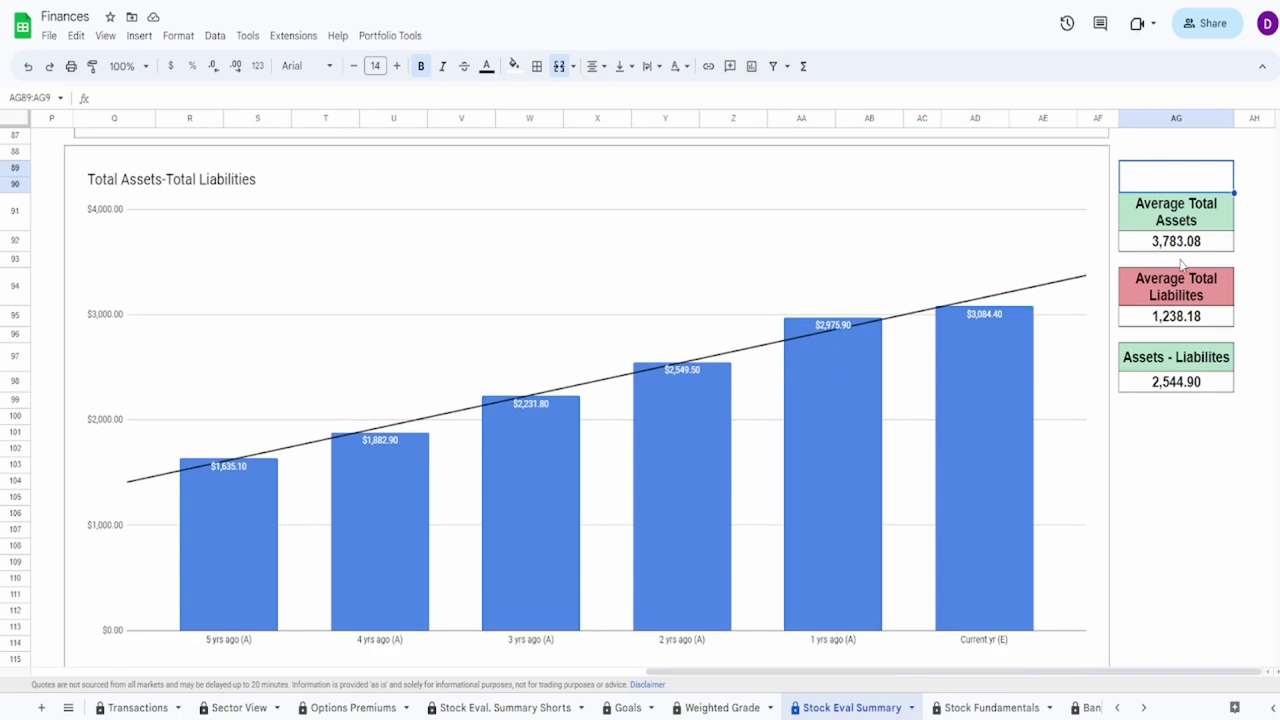
text(100)
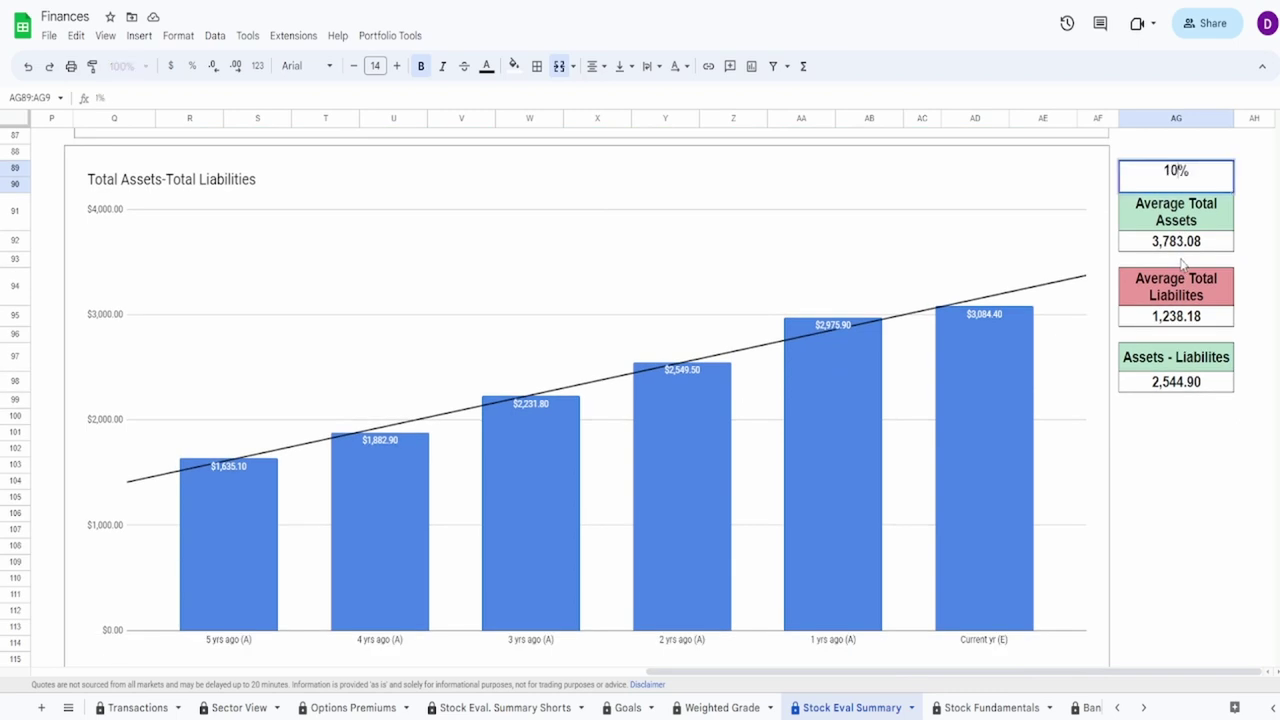
key(Return)
scroll(1046, 337, down, 5)
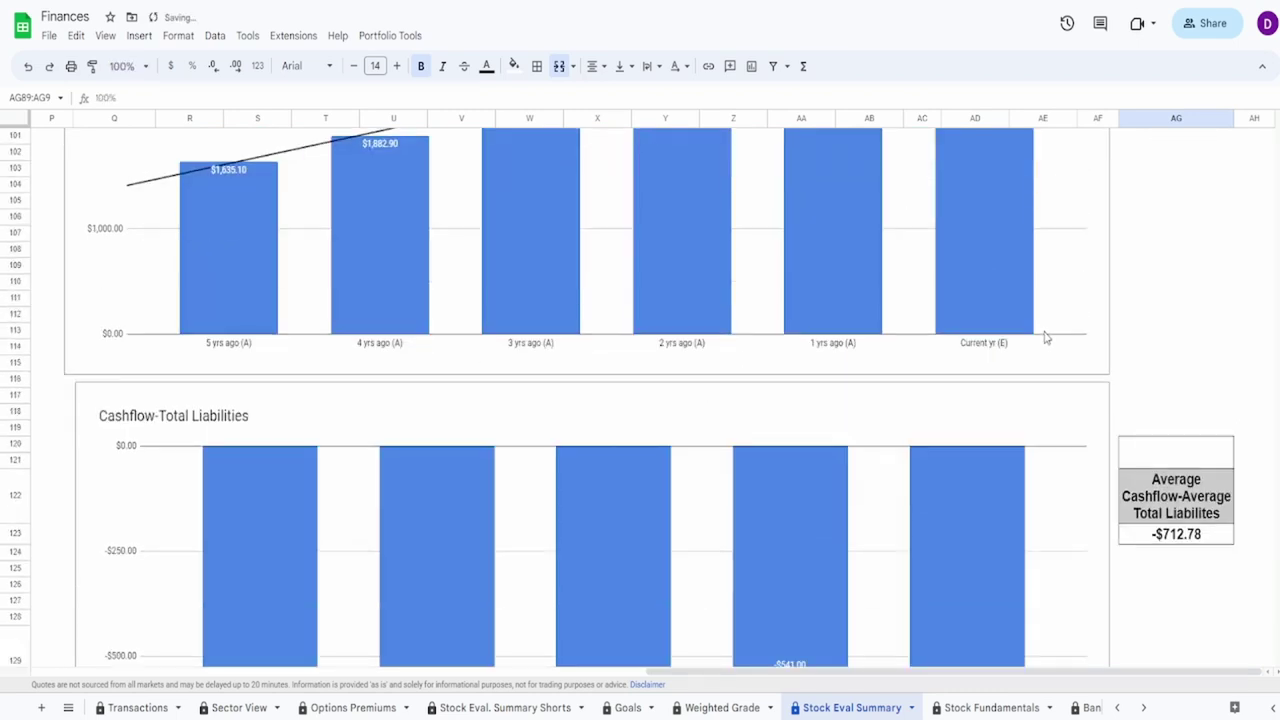
- Review the yearly bars of the Cashflow-Total Liabilities chart and check the average cashflow minus average total liabilities beside it
scroll(1046, 337, down, 2)
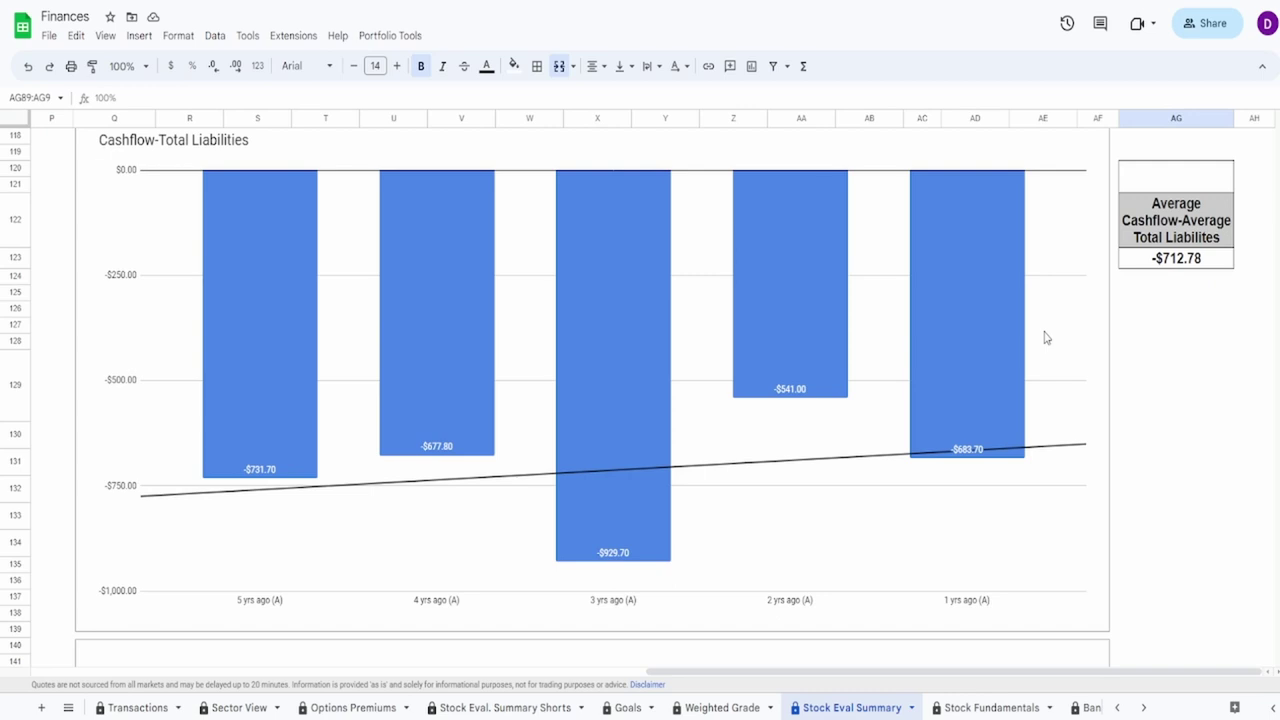
click(617, 452)
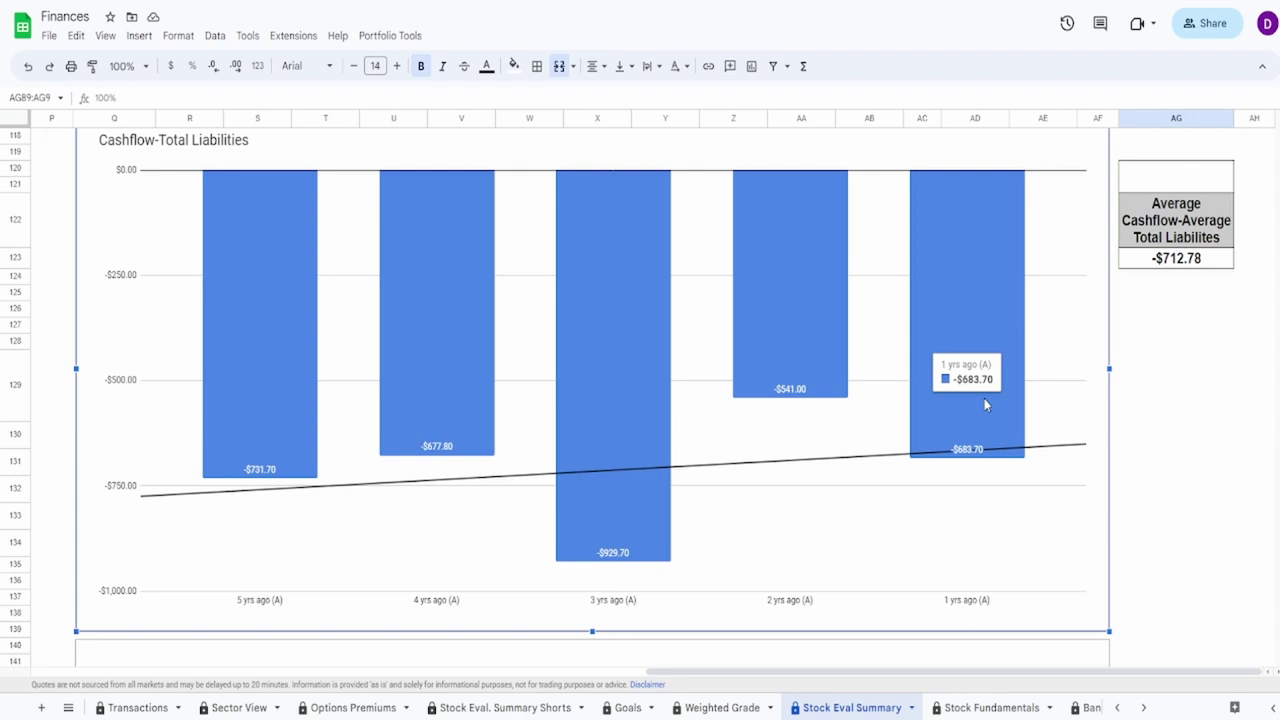
click(1164, 262)
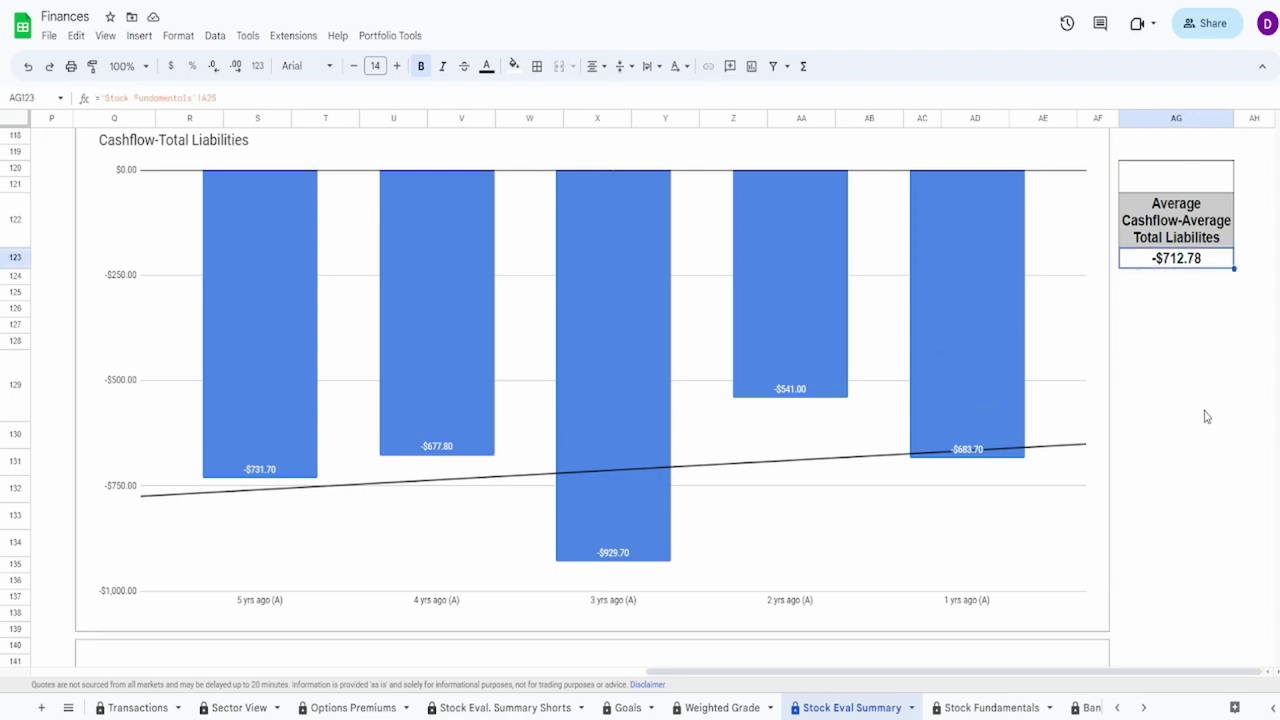
- Enter a 60% rating for Cashflow-Total Liabilities in the empty cell above its average label, and revise it to 70%
click(1162, 180)
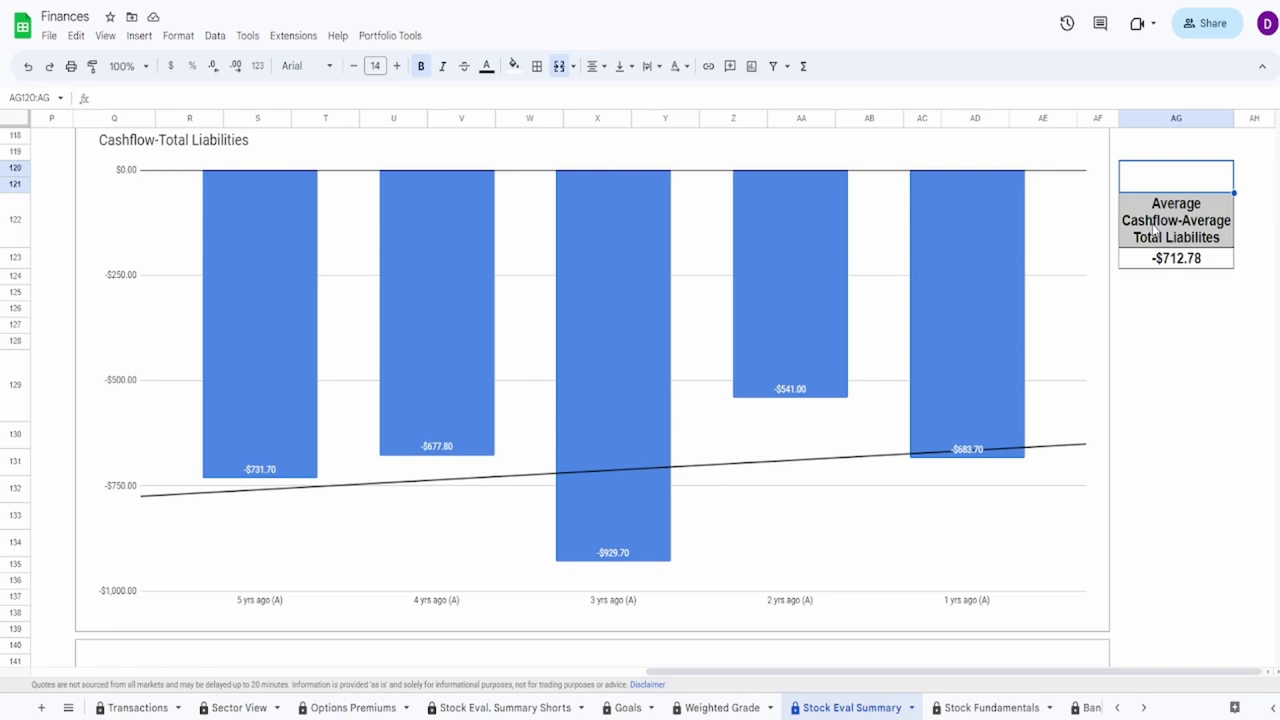
text(60%)
key(Return)
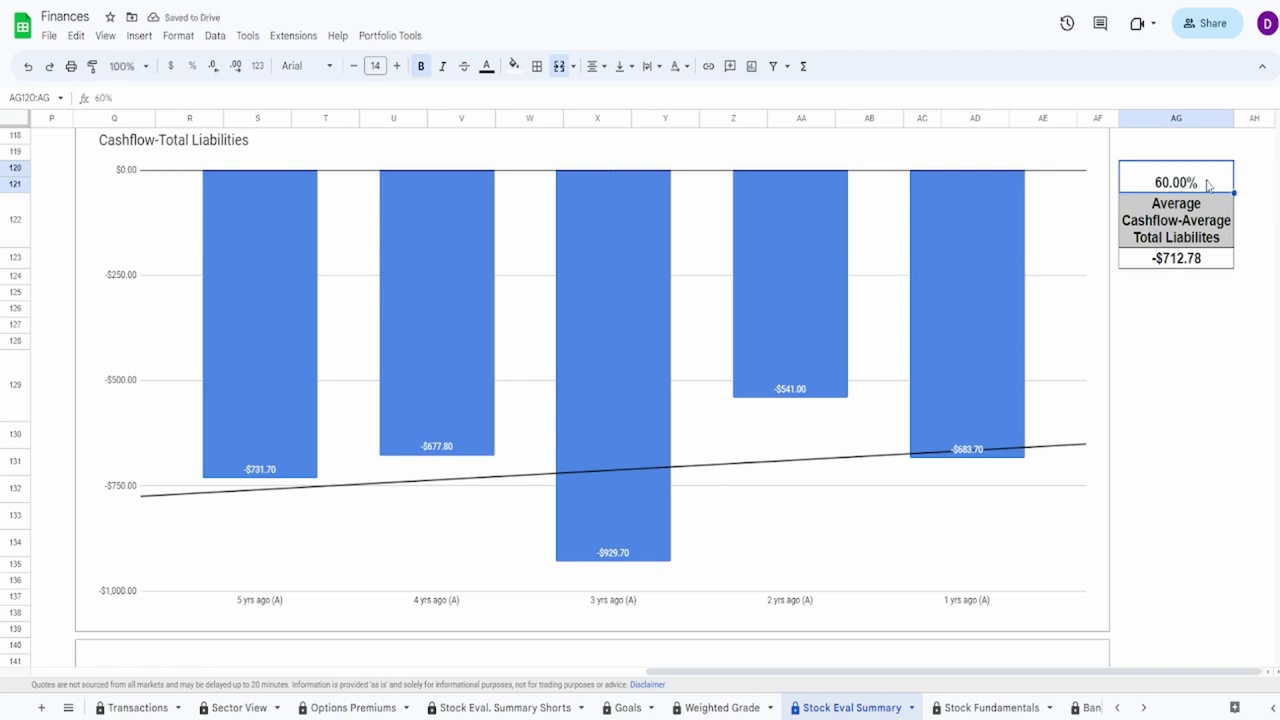
text(70)
key(Return)
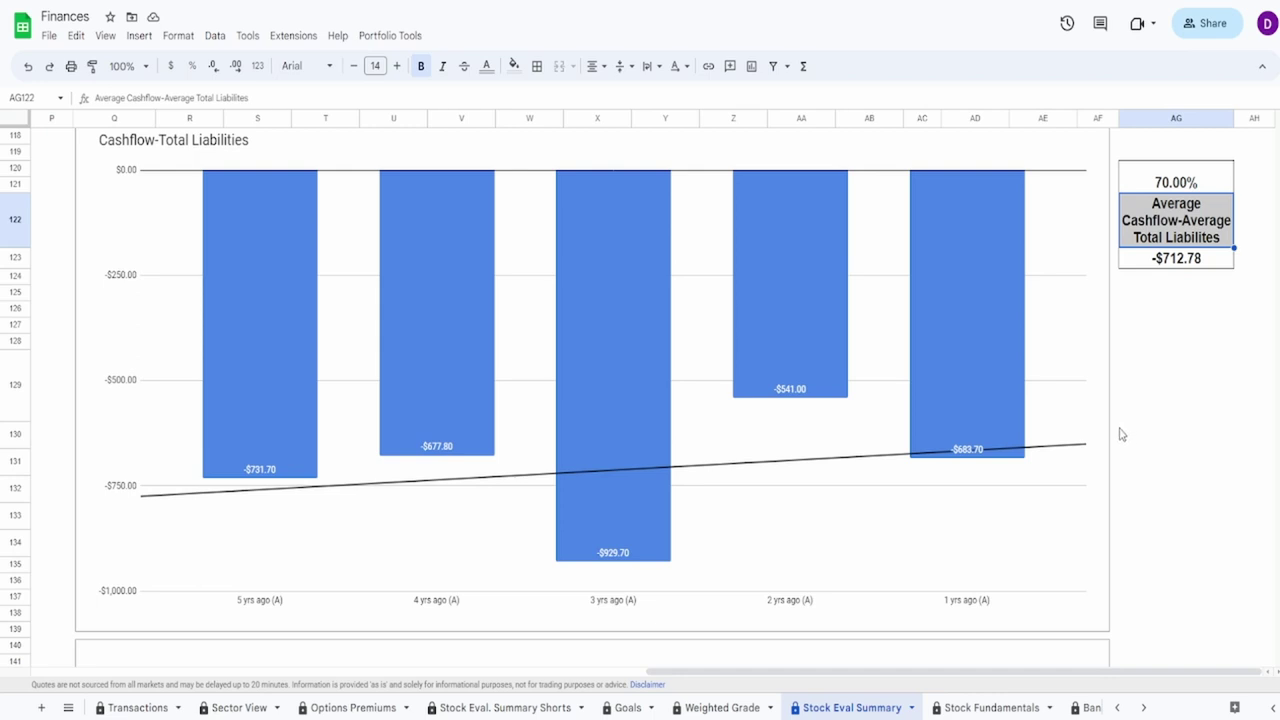
- Review the Shares Outstanding chart across the years and check its 5-year and previous-to-current percentage changes
scroll(1123, 442, down, 5)
scroll(1122, 432, down, 1)
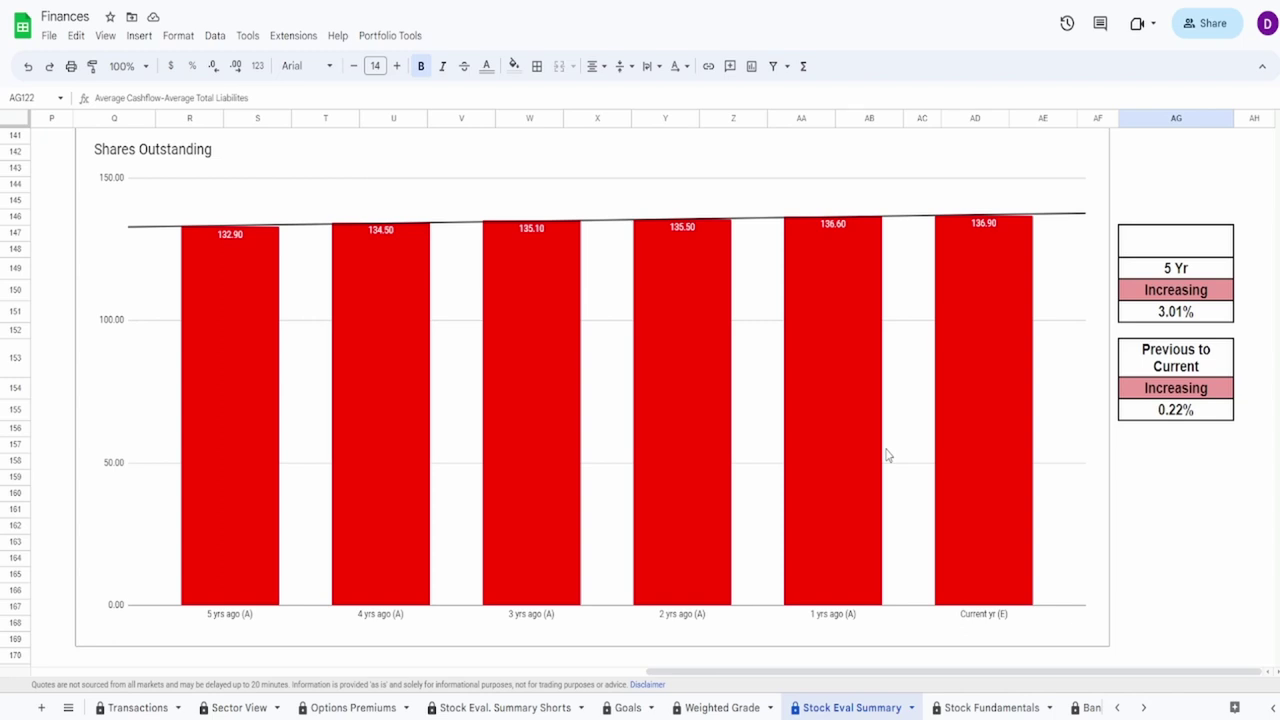
click(247, 410)
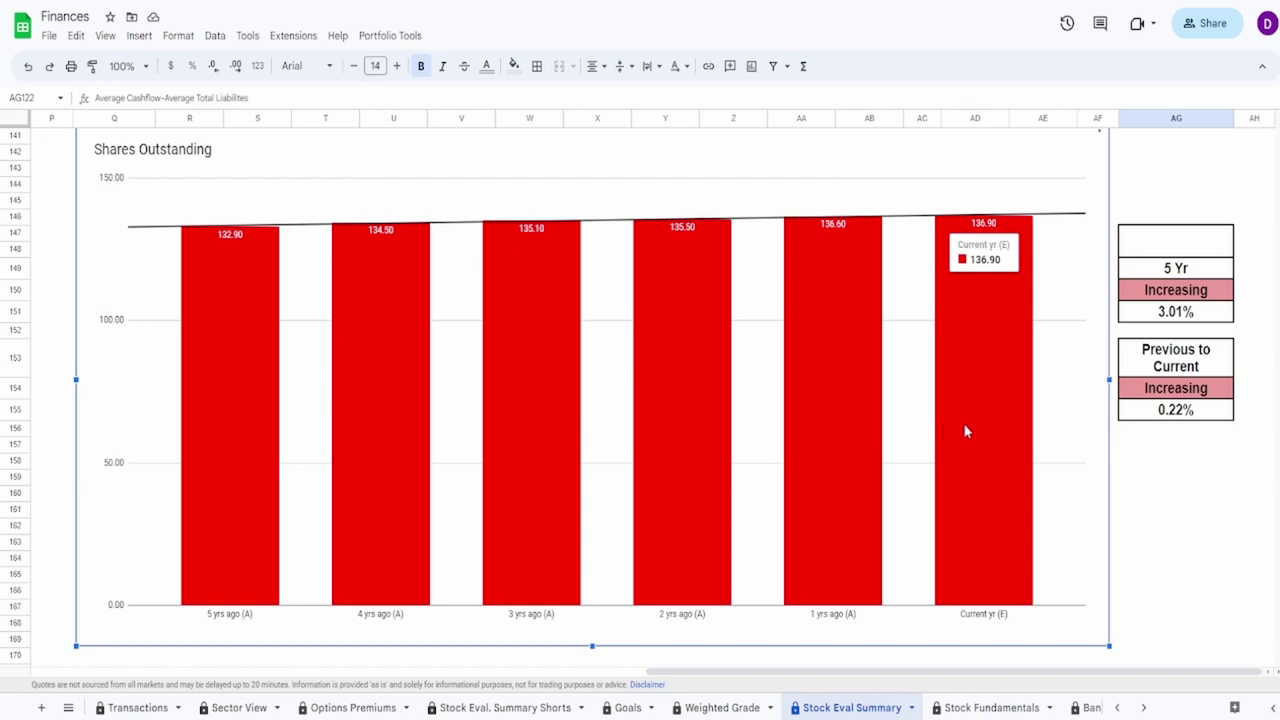
click(1211, 312)
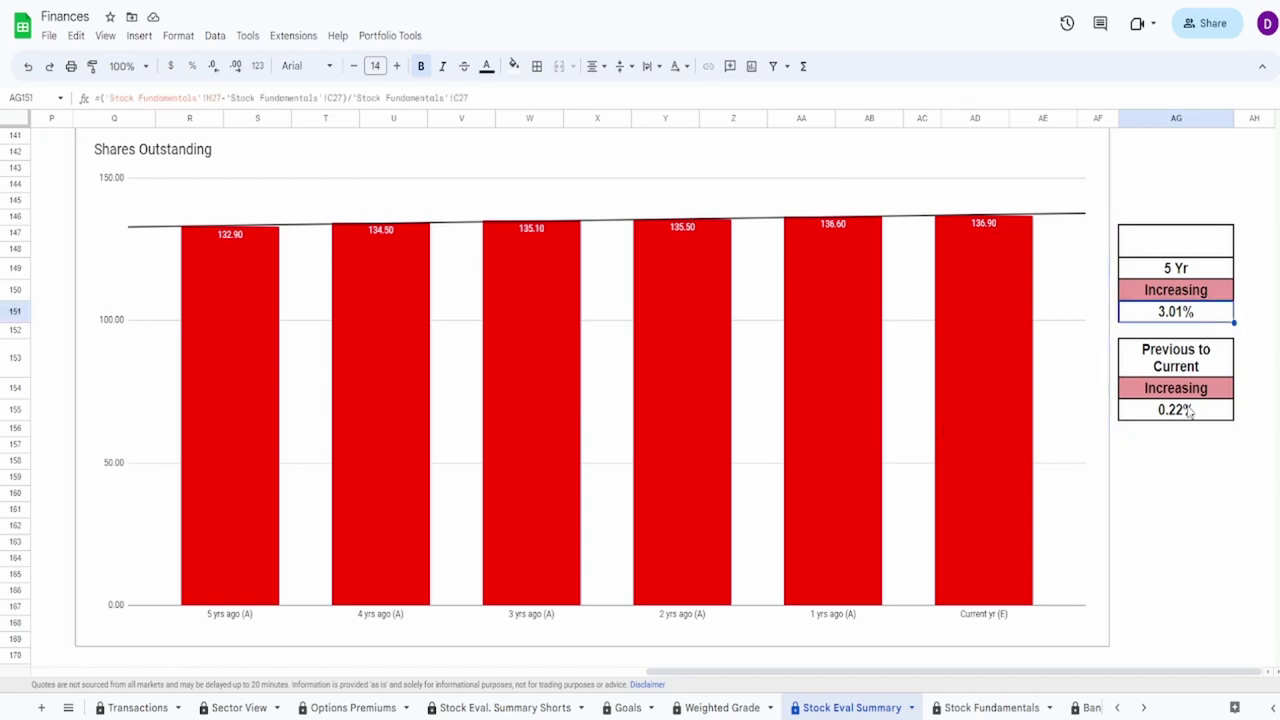
click(1189, 413)
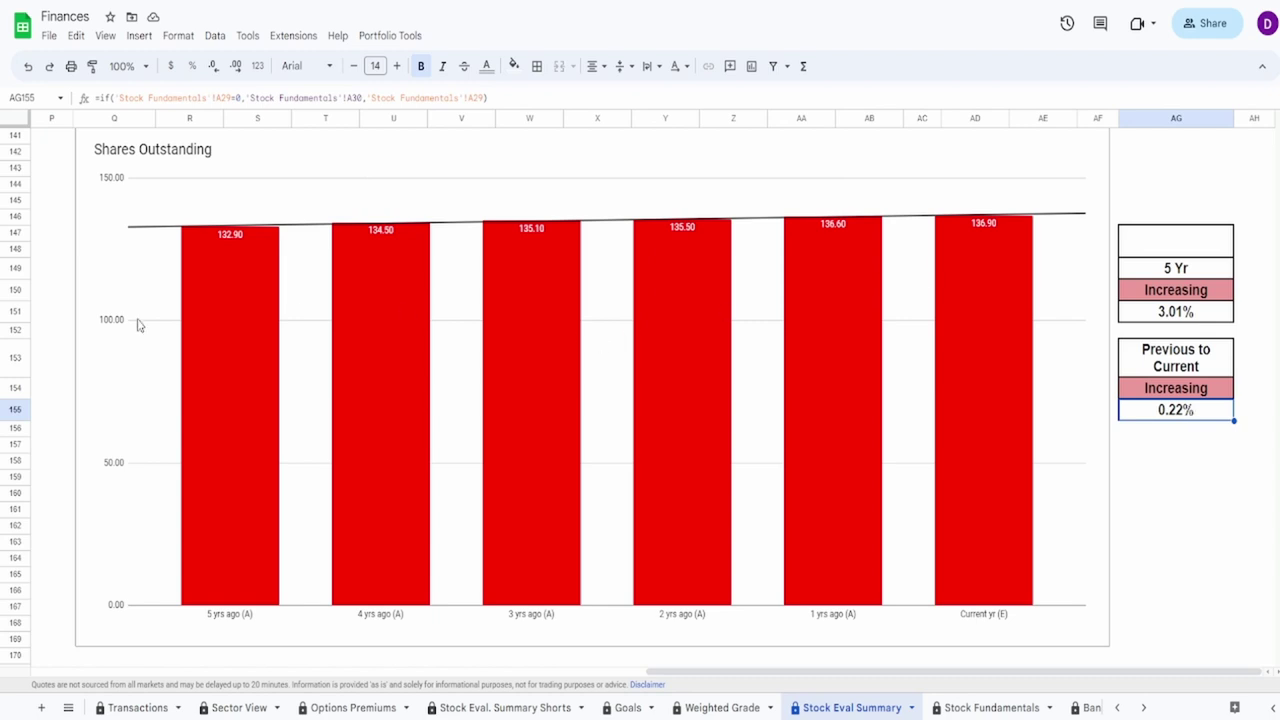
click(216, 317)
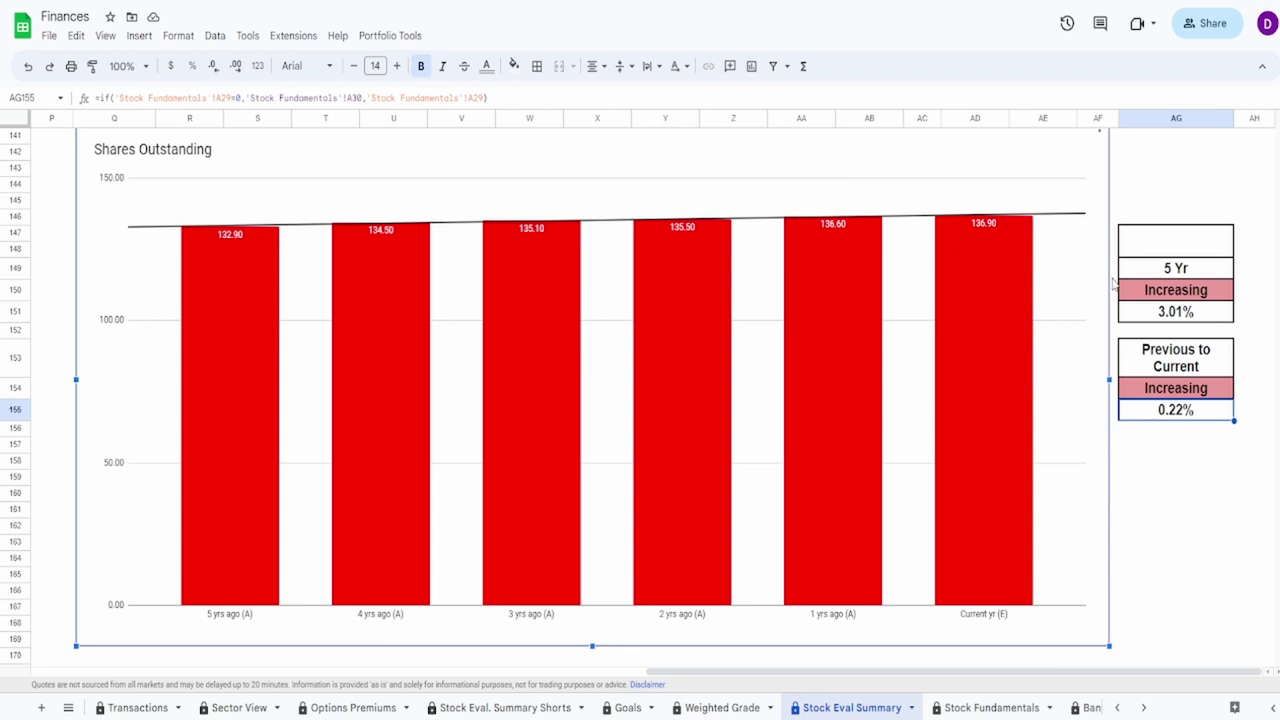
- Enter a 75% rating for Shares Outstanding in the empty cell above its 5 Yr label
click(1146, 236)
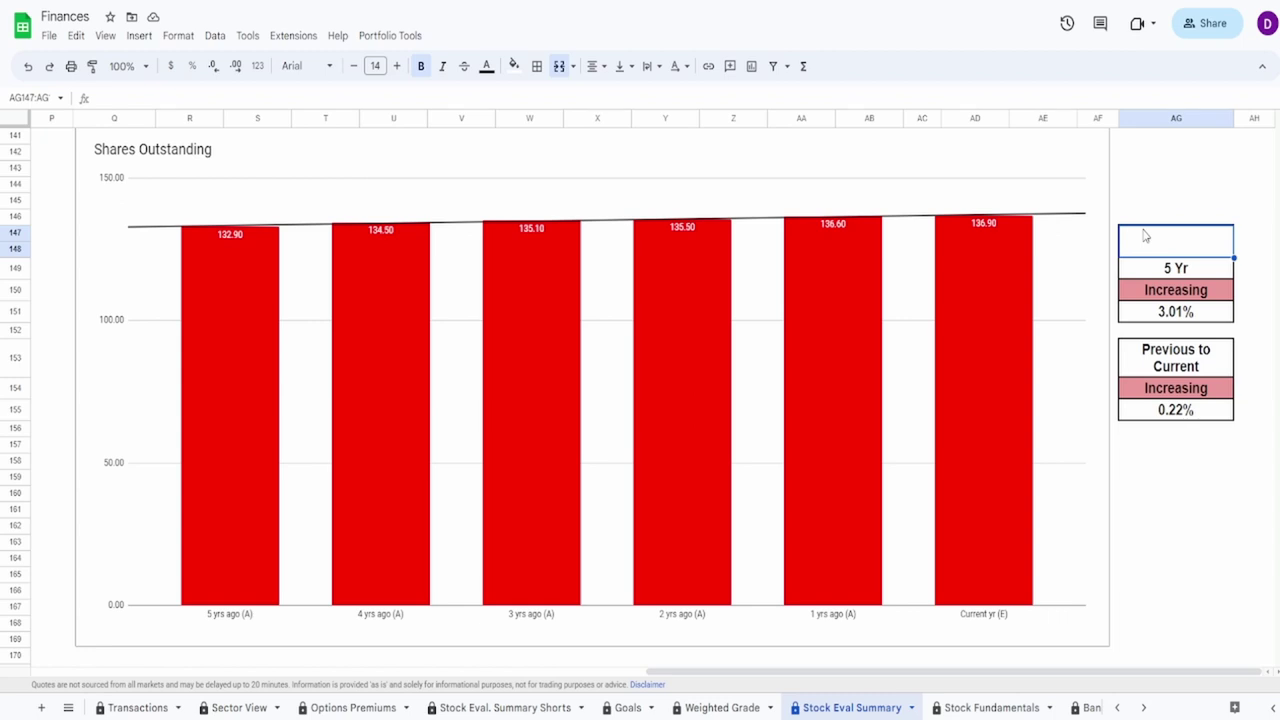
text(75%)
key(Return)
- Review the Cash and Equivalent chart, including the current-year estimate, and check the average cash value beside it
scroll(1160, 325, down, 5)
click(1049, 397)
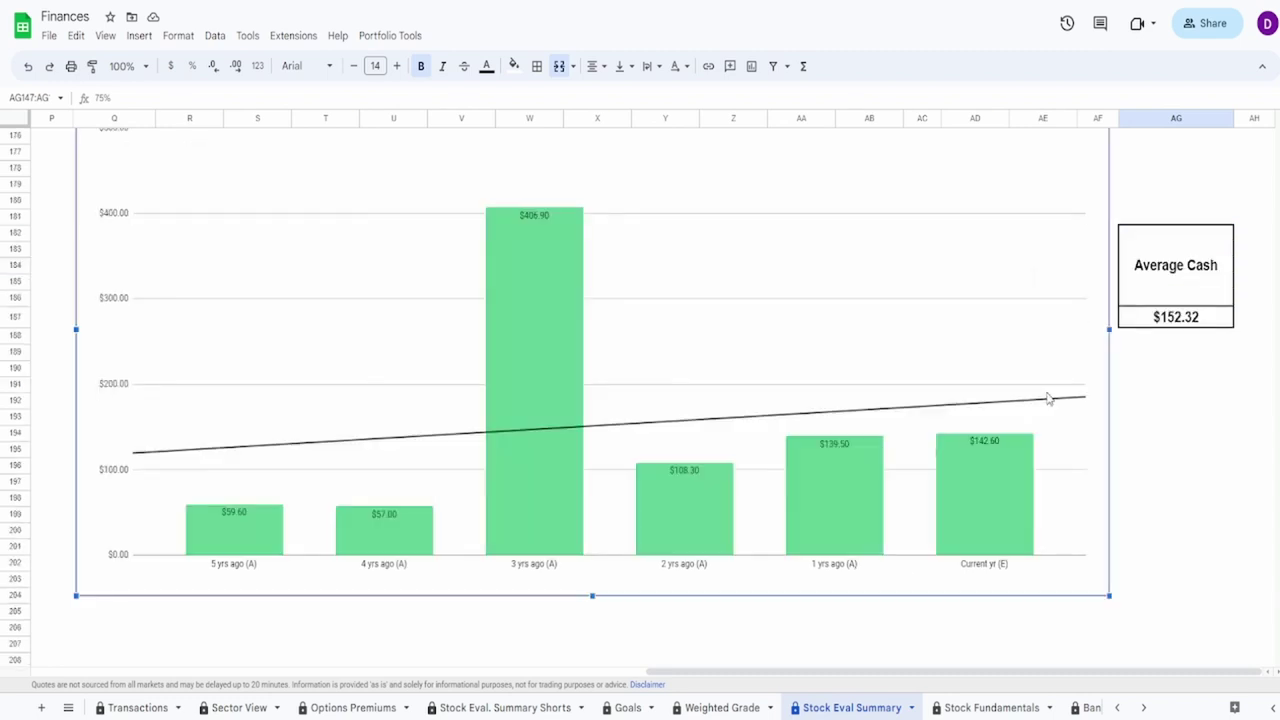
mouse_move(980, 530)
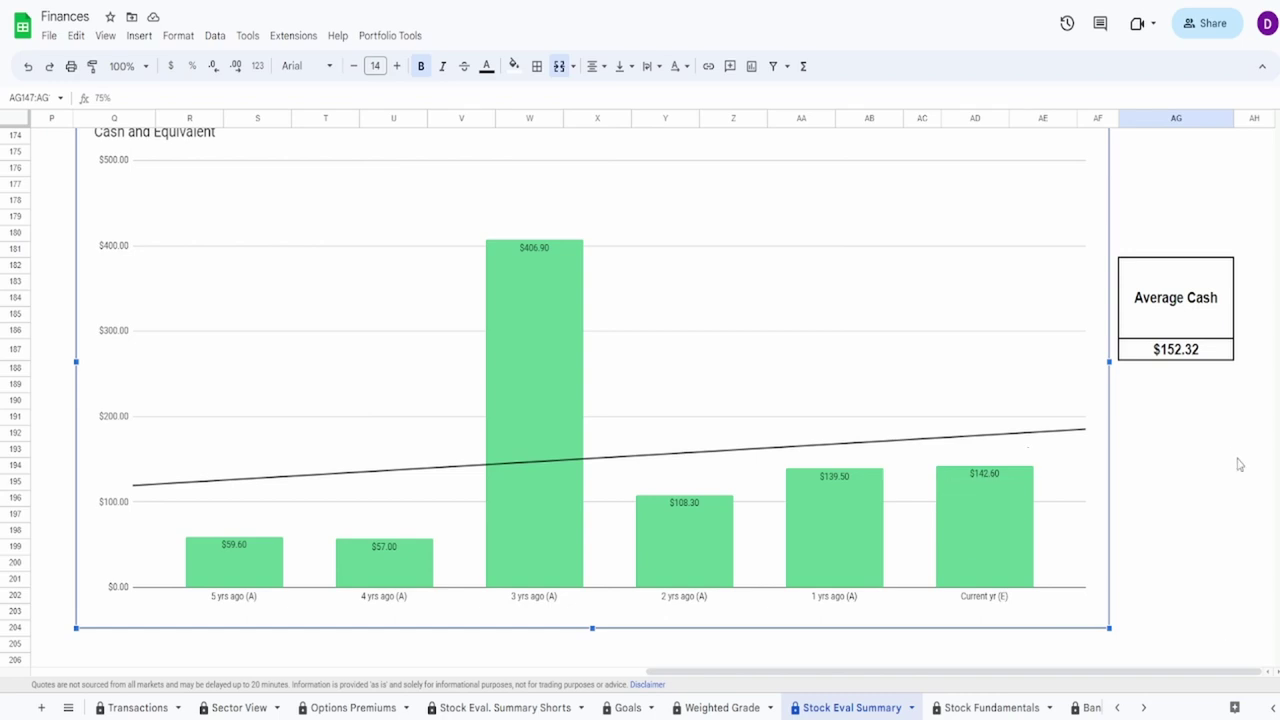
click(1209, 360)
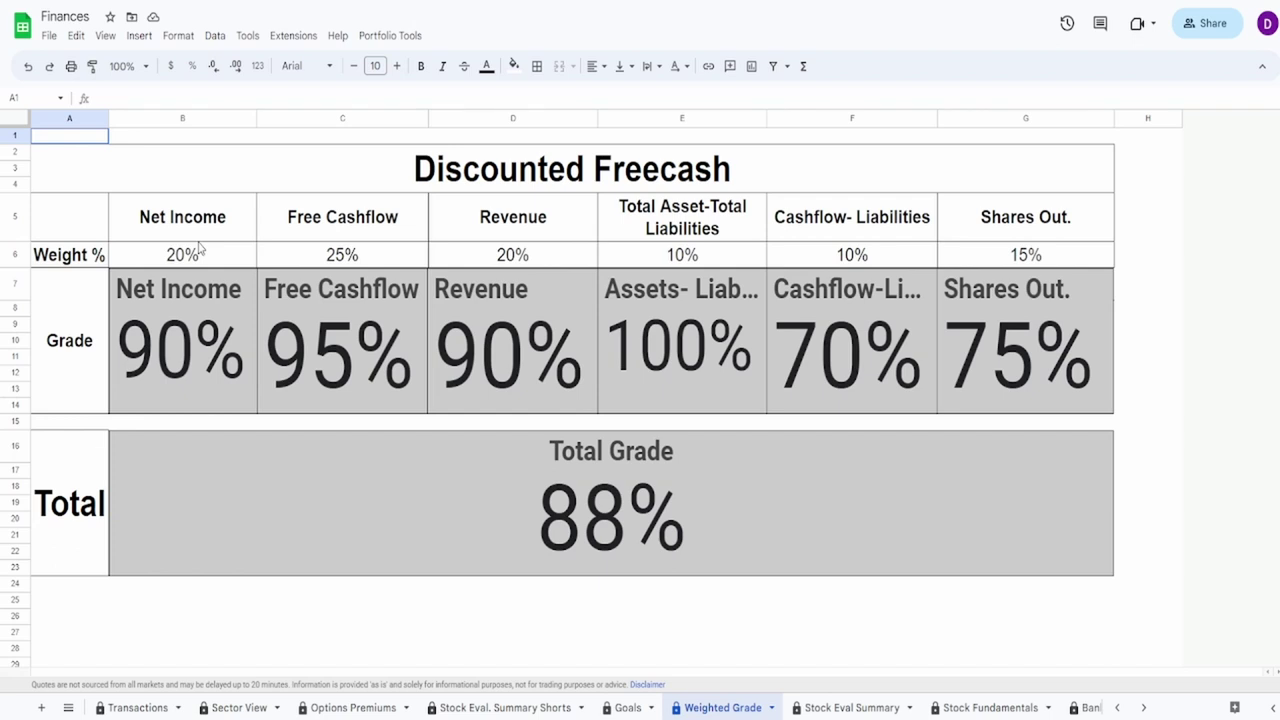
- Review the Assets-Liabilities, Cashflow-Liabilities and Shares Outstanding grades on the Weighted Grade sheet and check the total grade
click(656, 311)
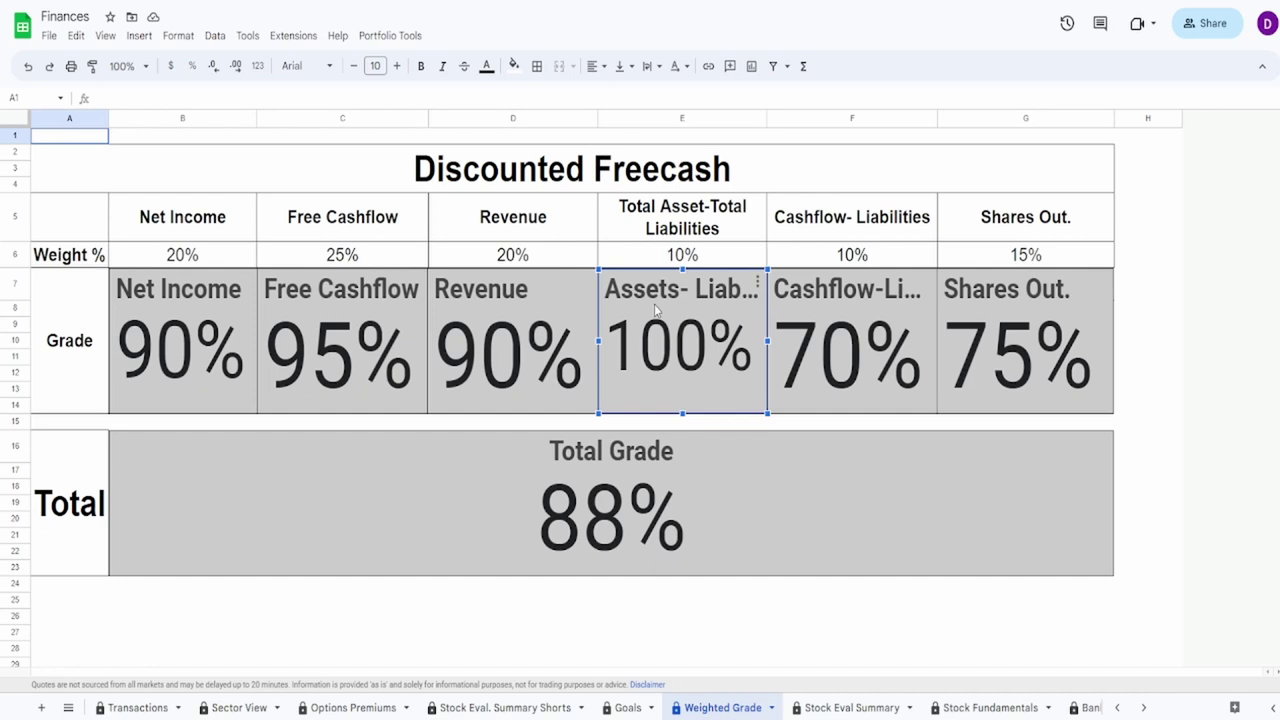
click(783, 338)
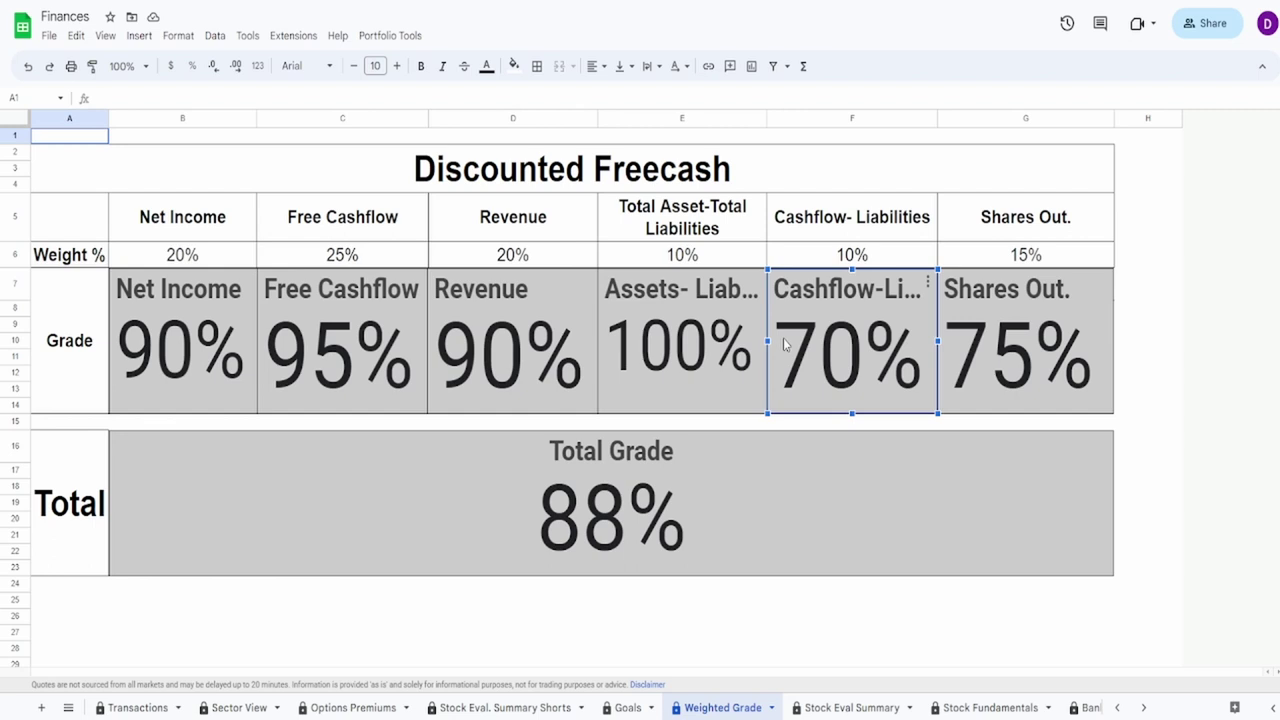
click(997, 343)
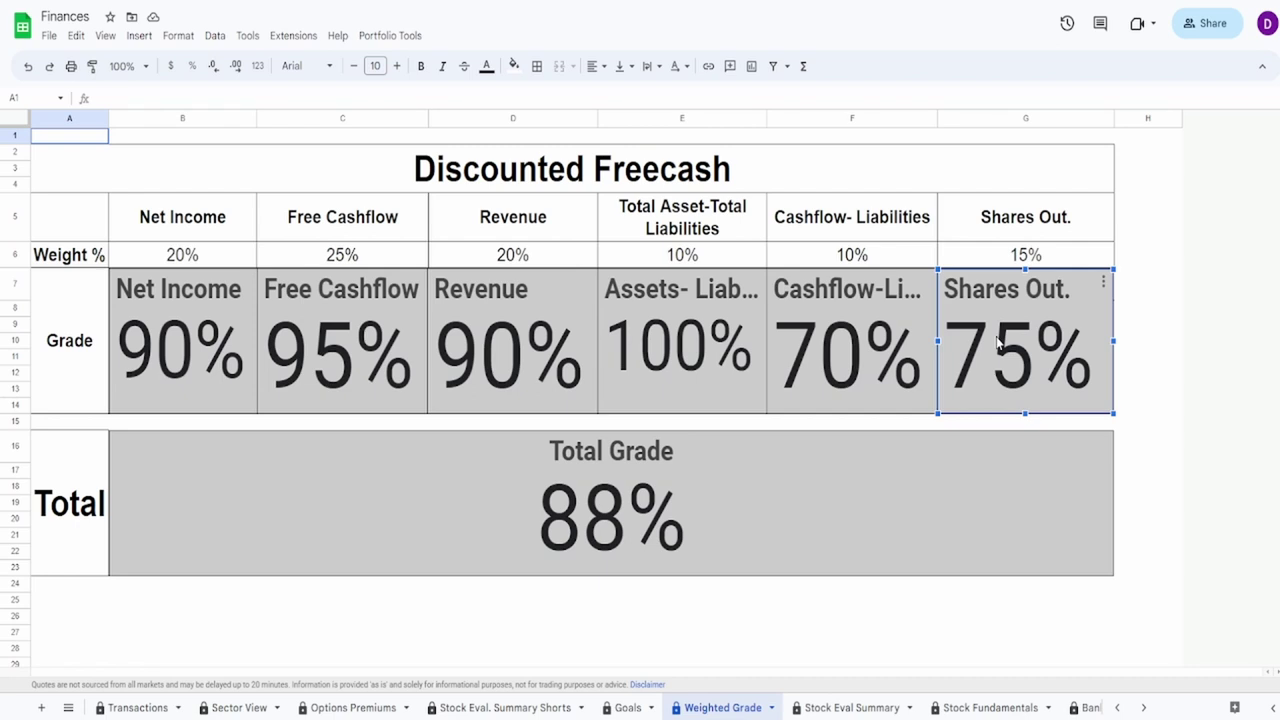
click(762, 488)
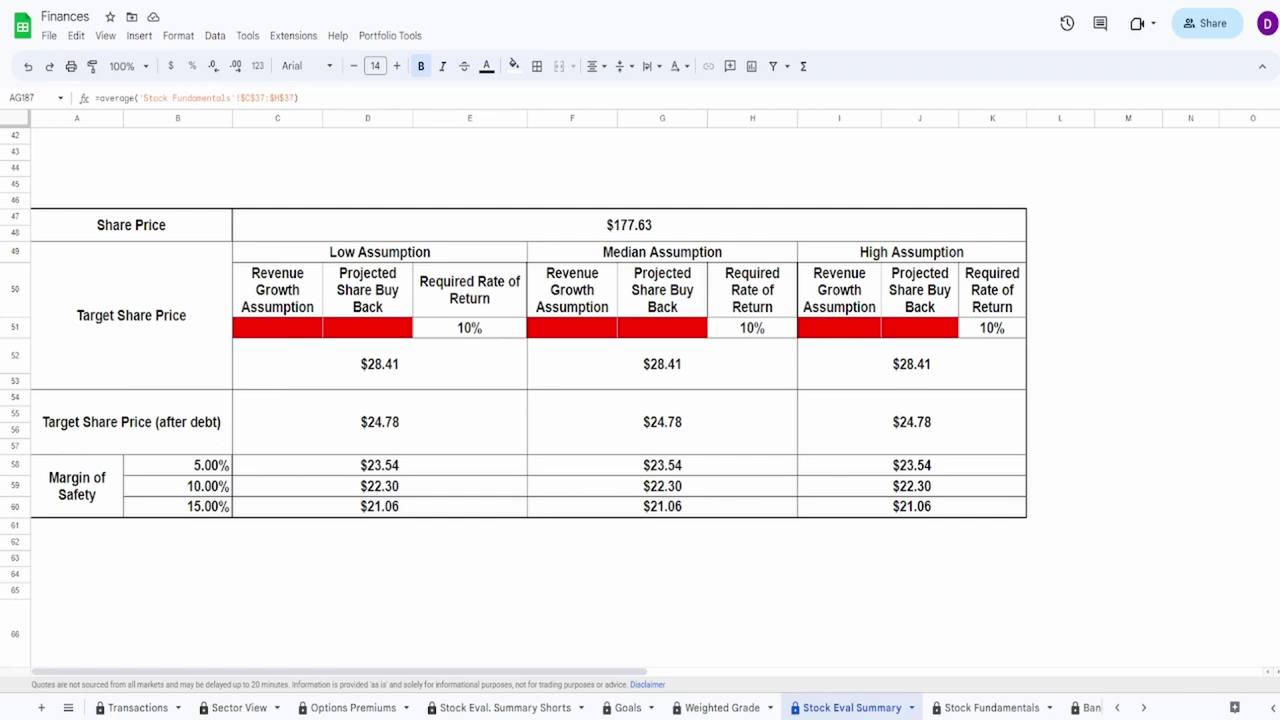
- Compare the Low Assumption target share price before and after debt with the current share price on the Stock Eval Summary sheet
click(362, 386)
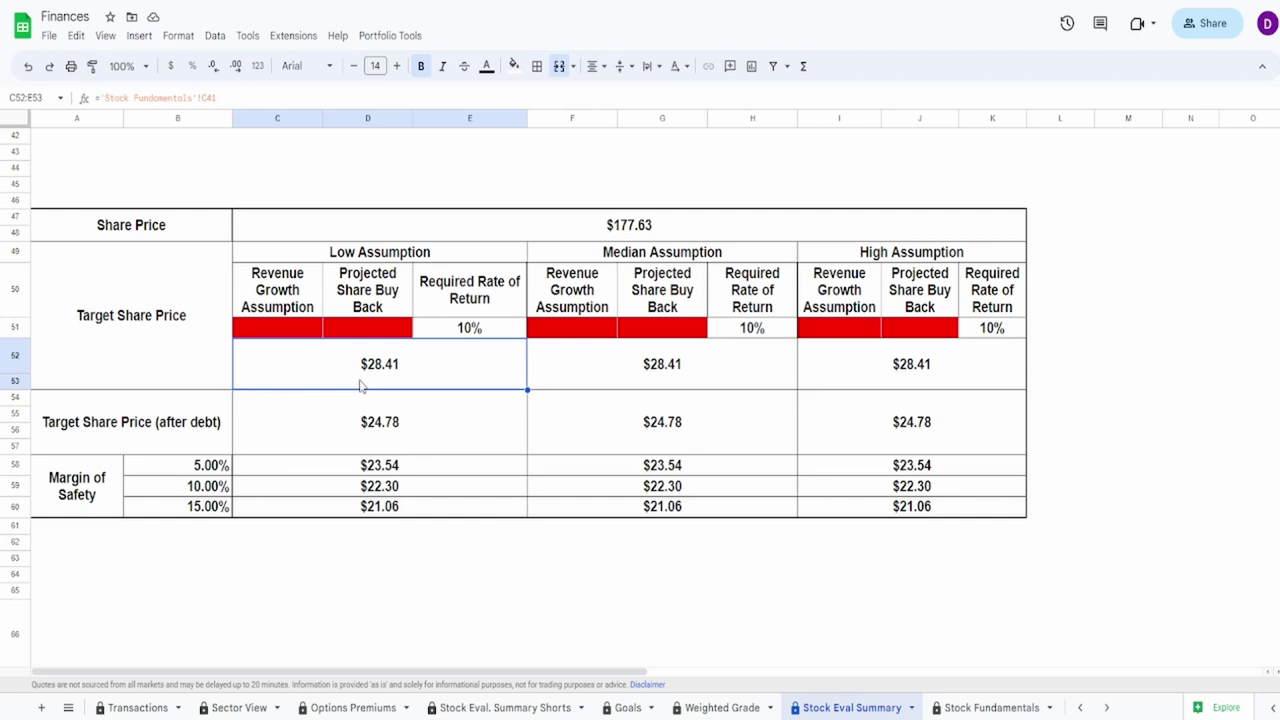
click(368, 424)
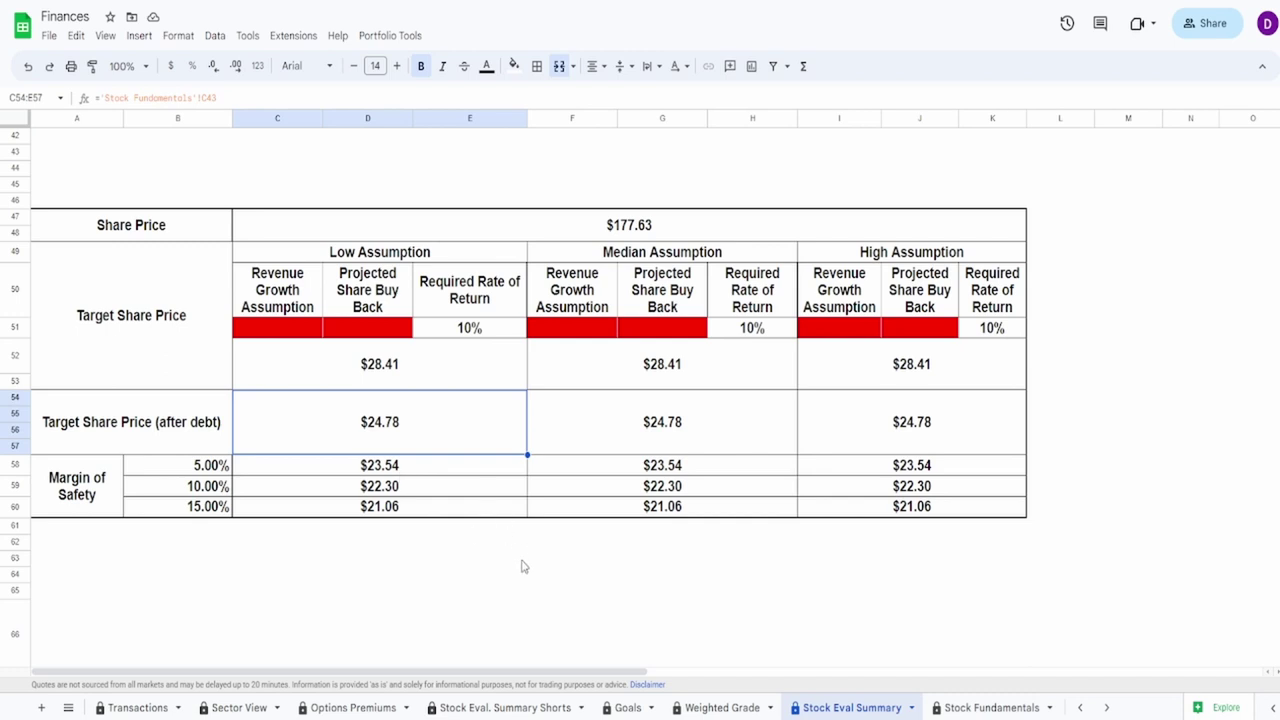
click(602, 237)
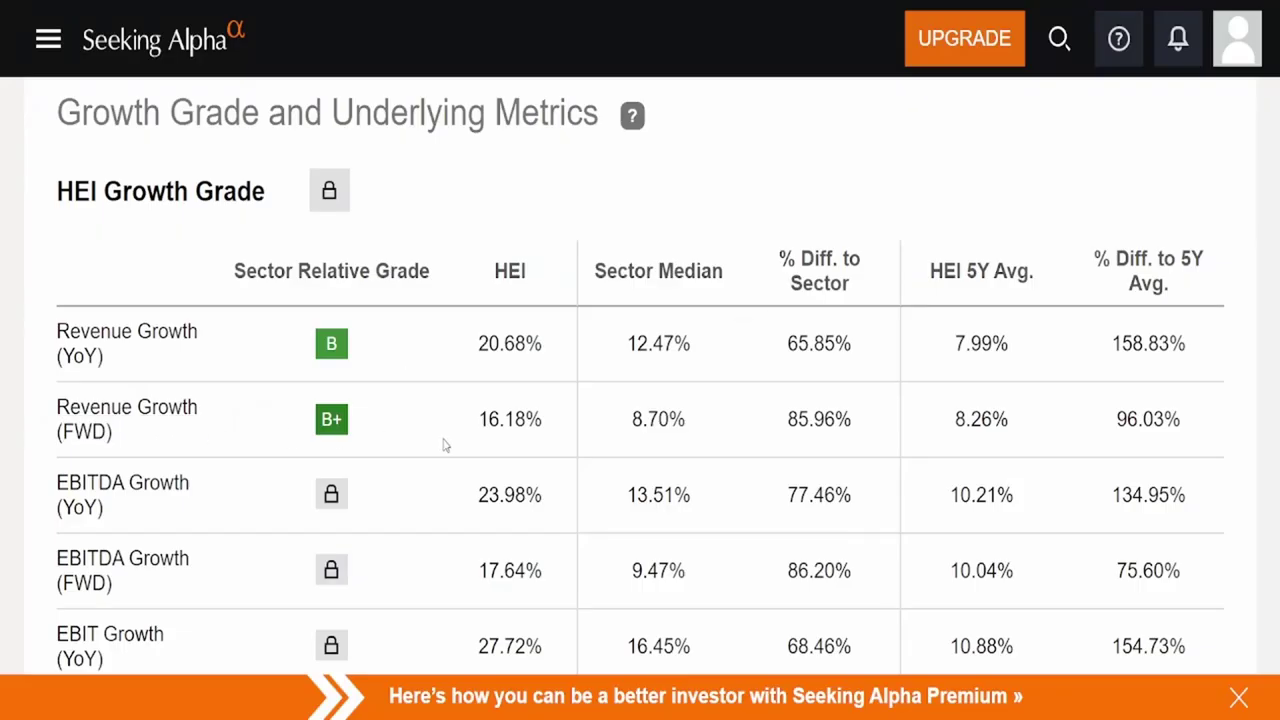
- Check HEI's forward revenue growth on Seeking Alpha and enter 16% as the Median Assumption's revenue growth in the Finances spreadsheet
drag(472, 427, 569, 417)
click(562, 425)
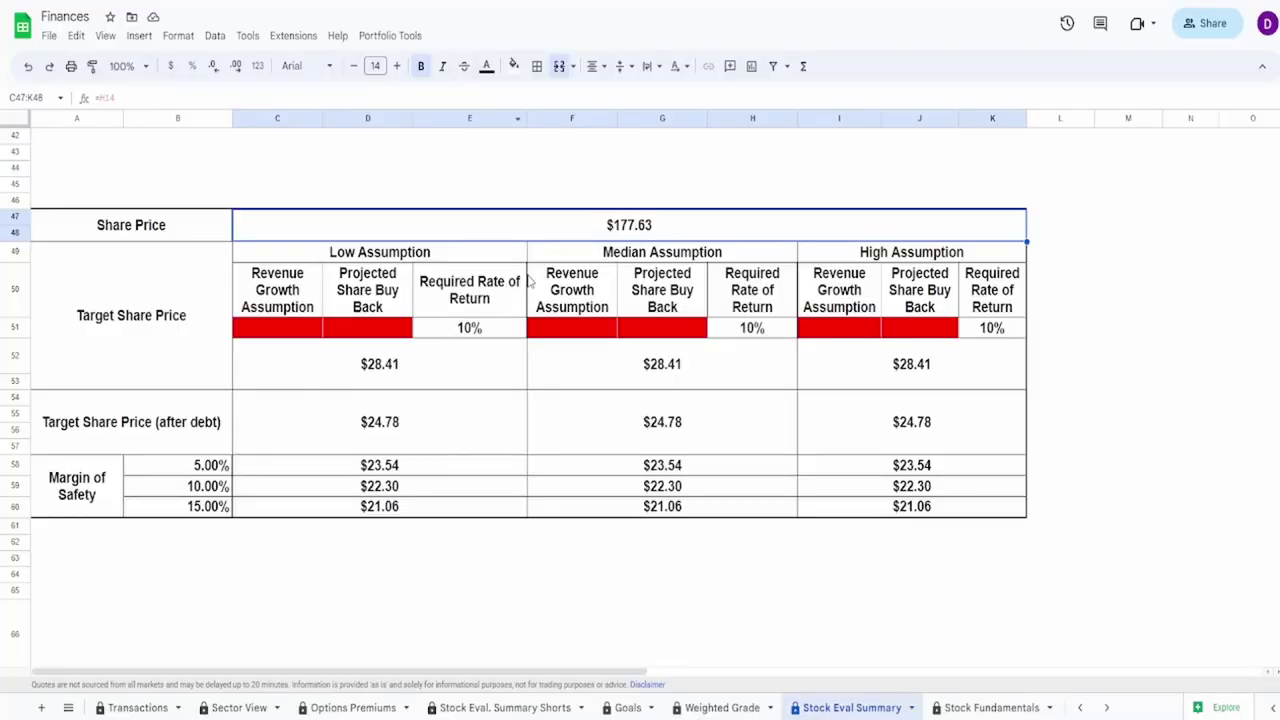
click(558, 330)
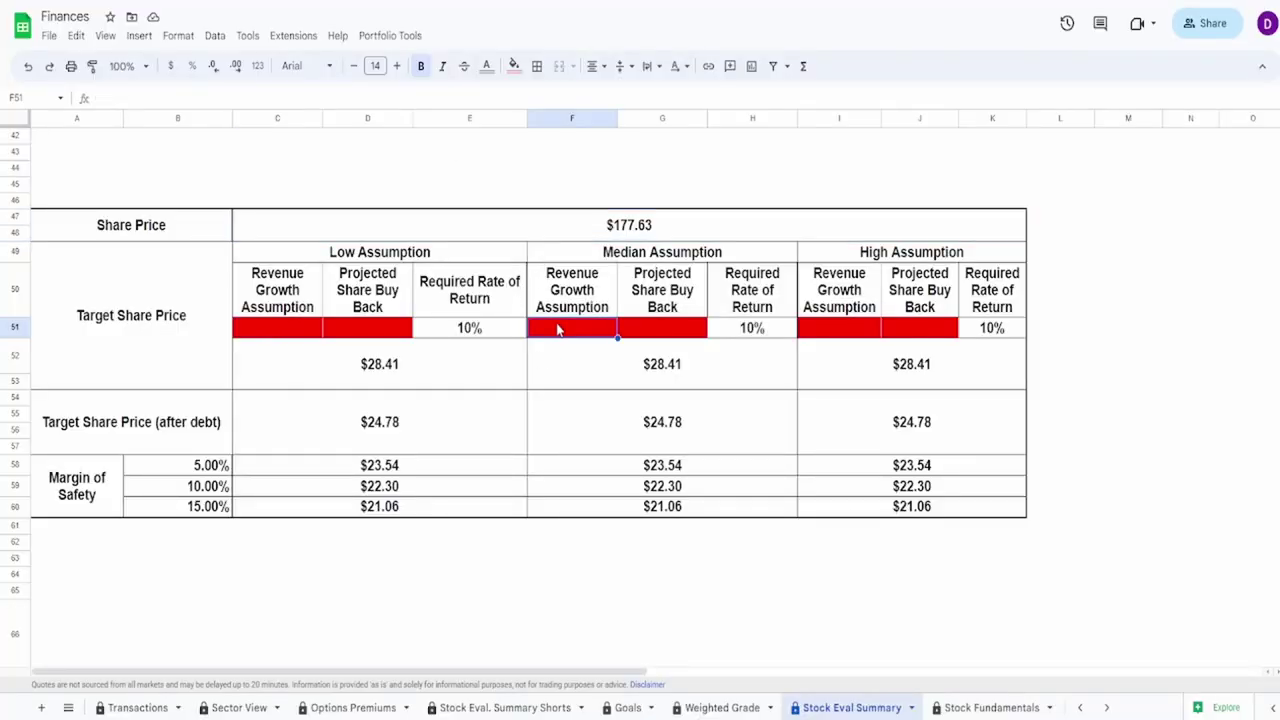
text(16%)
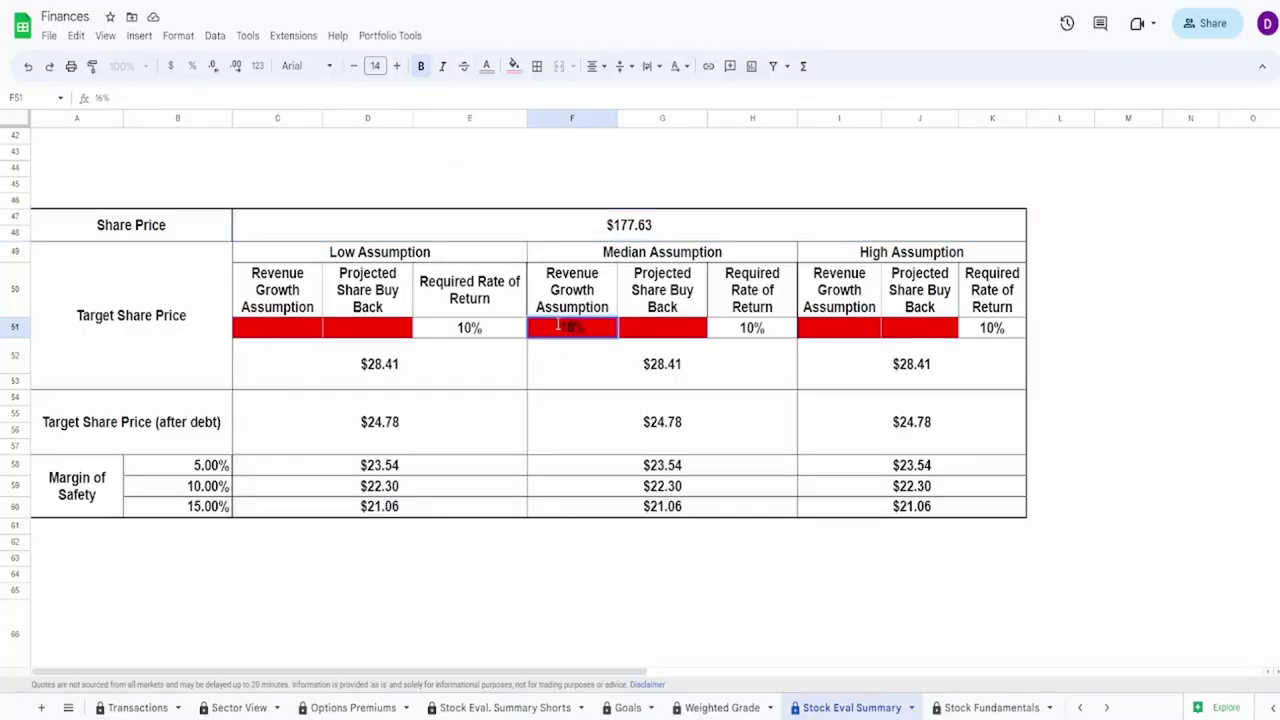
key(Return)
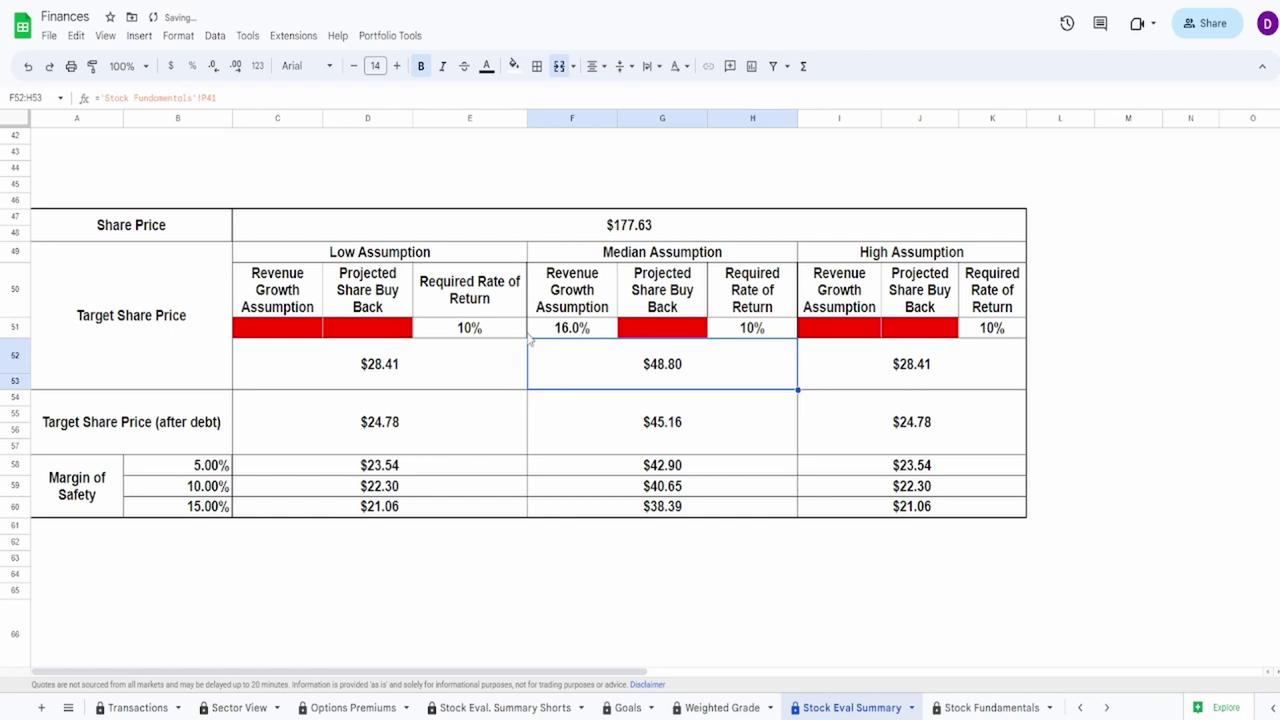
- Set the Revenue Growth Assumption to 13% for the Low Assumption and 19% for the High Assumption
click(298, 338)
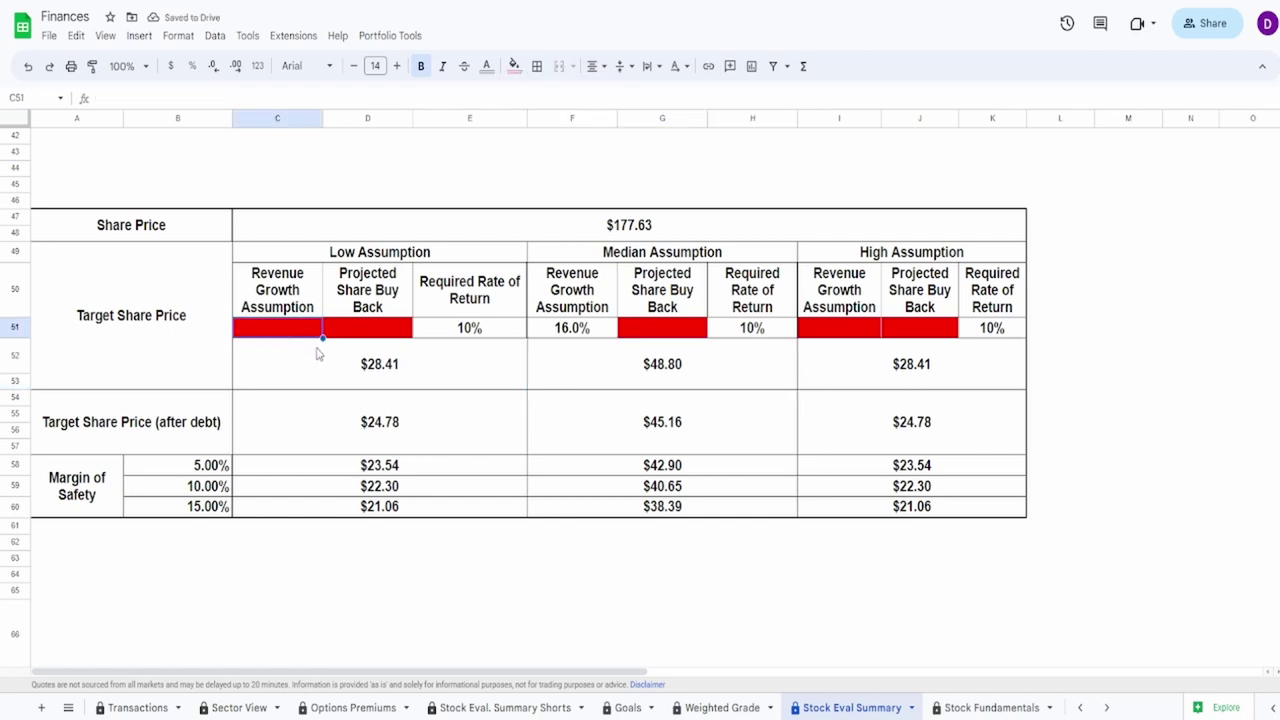
text(13%)
key(Return)
click(825, 330)
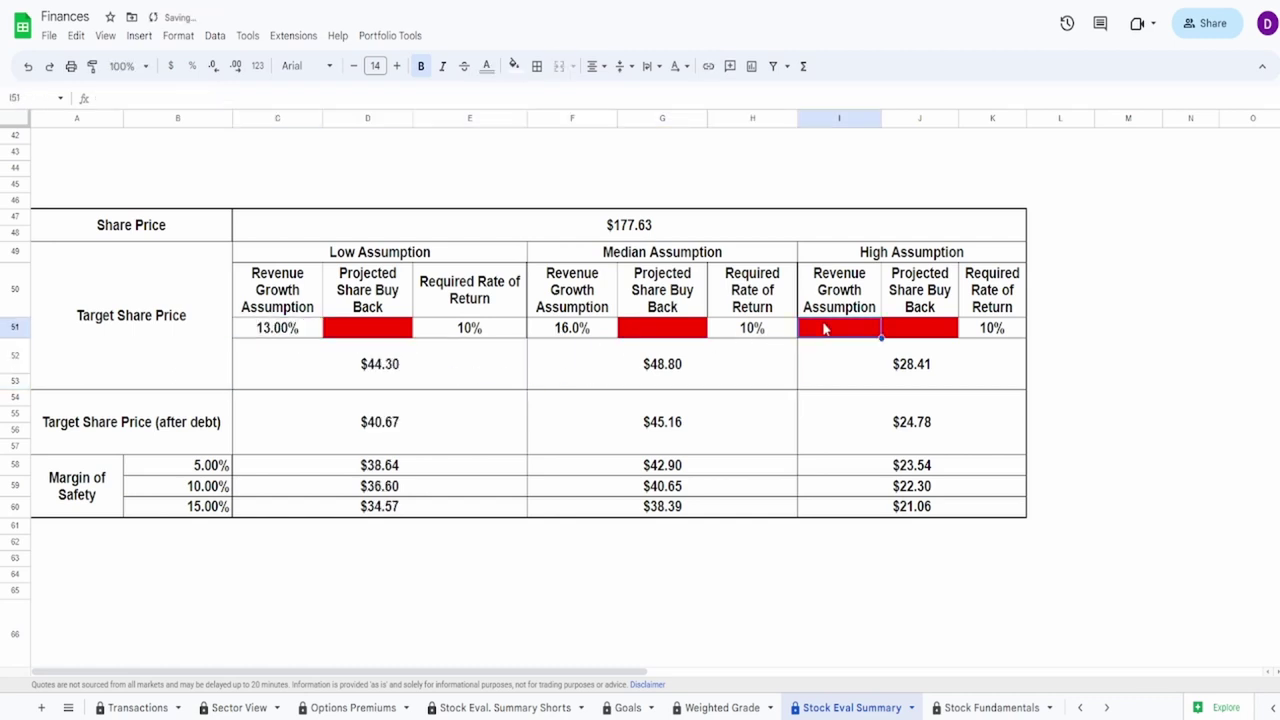
text(19%)
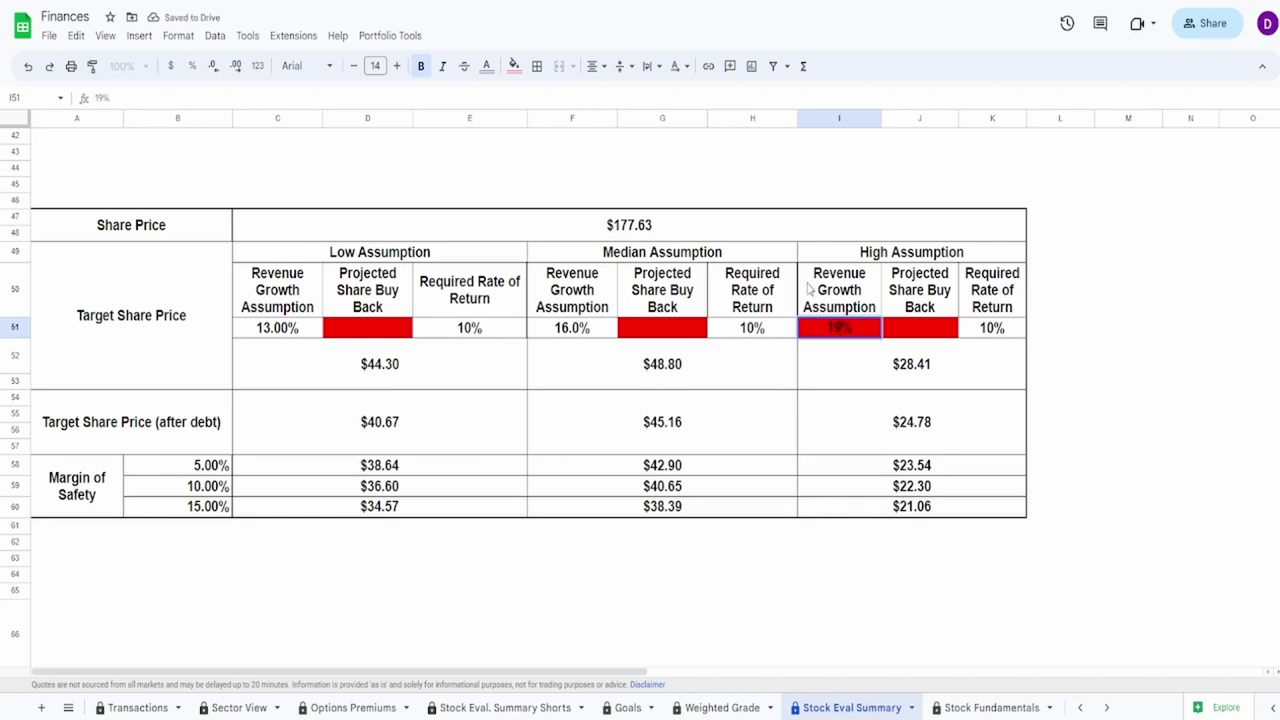
key(Return)
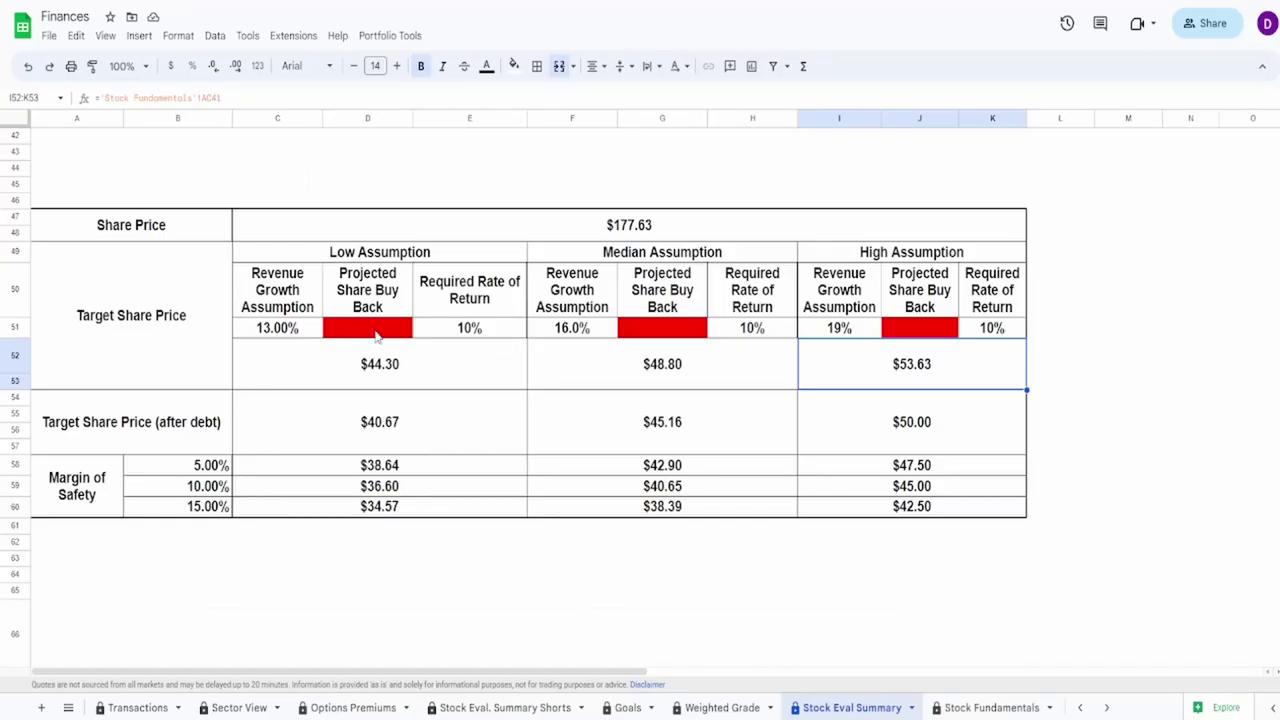
- Set the Projected Share Buy Back to -3% for the Median Assumption, -5% for the Low and -1% for the High Assumption
click(377, 334)
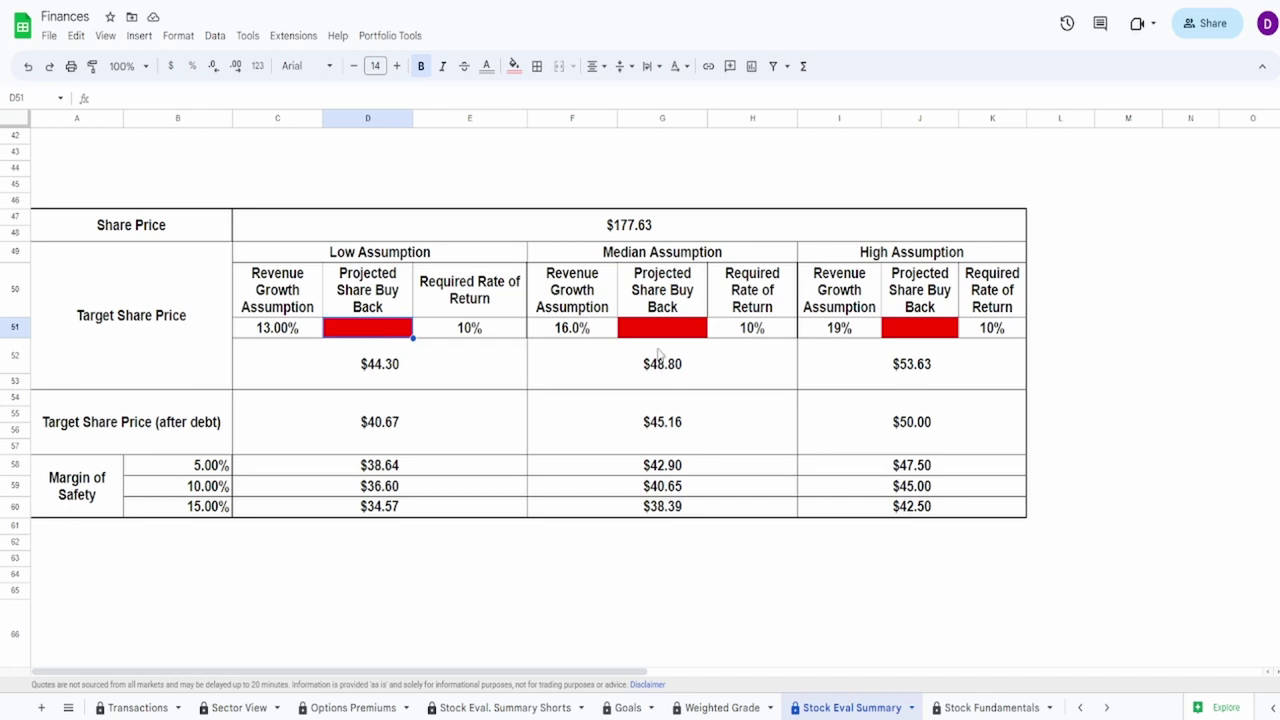
click(687, 328)
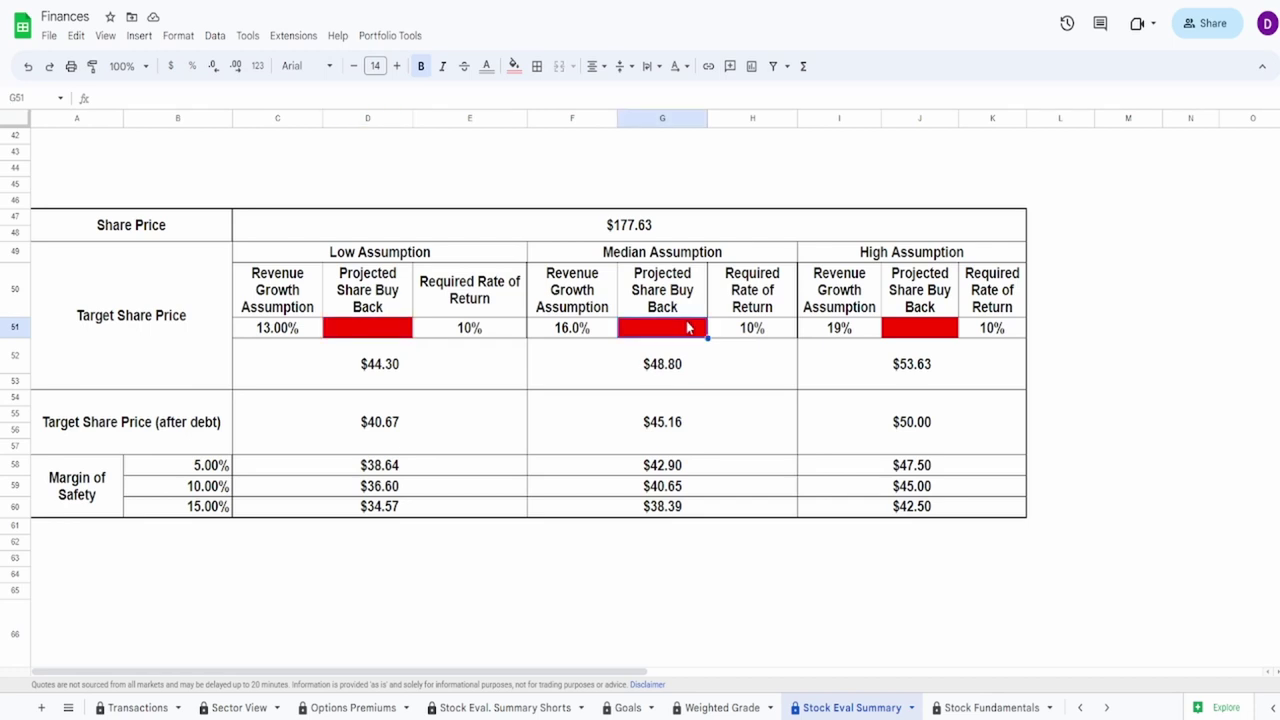
text(-3%)
key(Return)
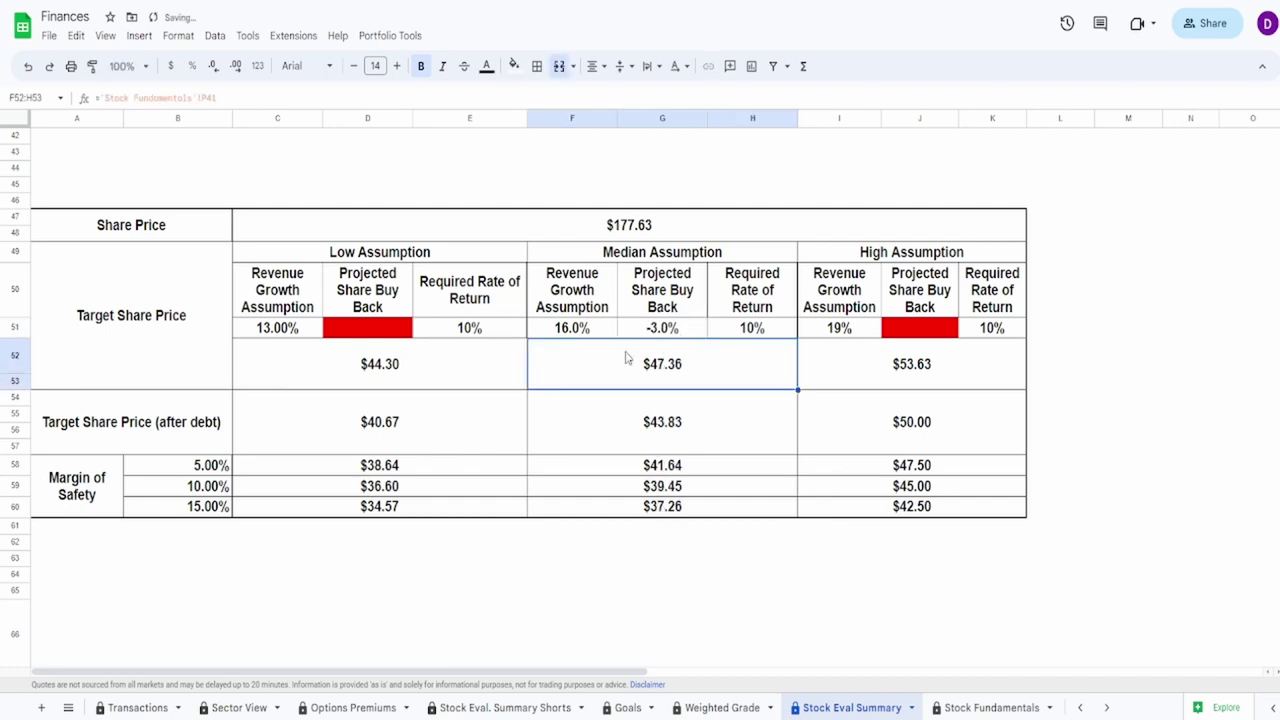
click(351, 340)
text(-5%)
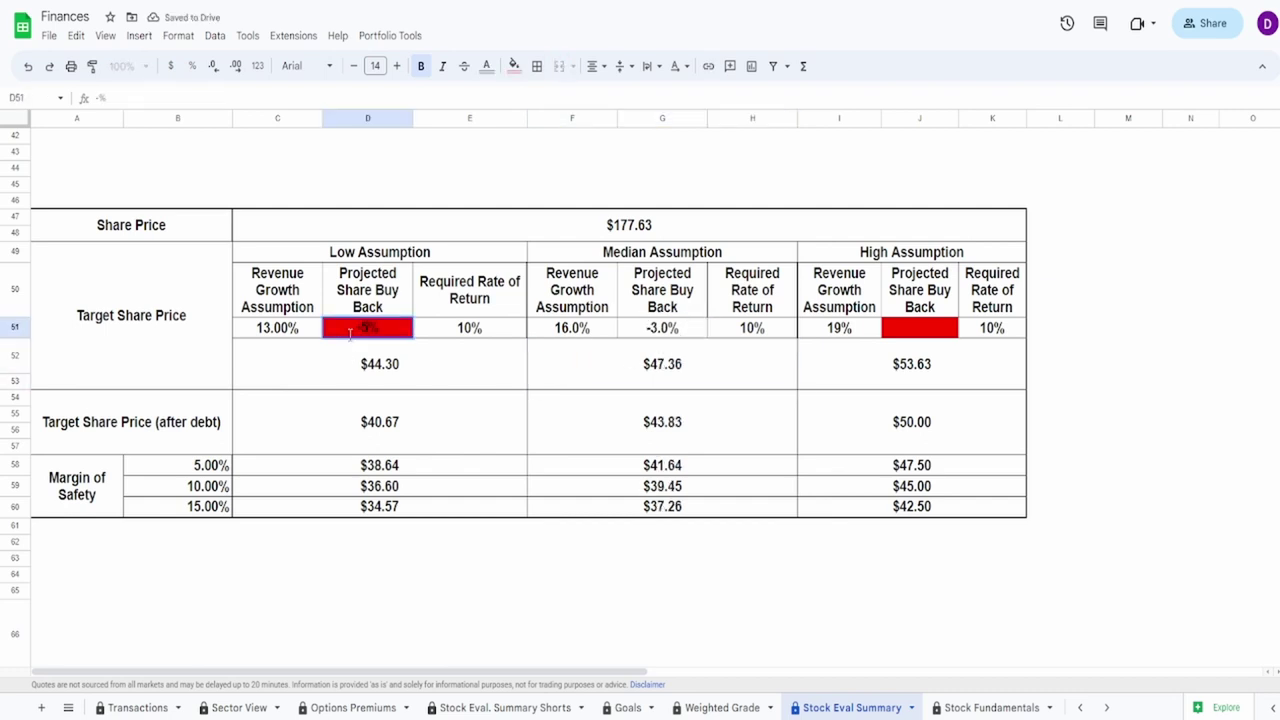
click(915, 326)
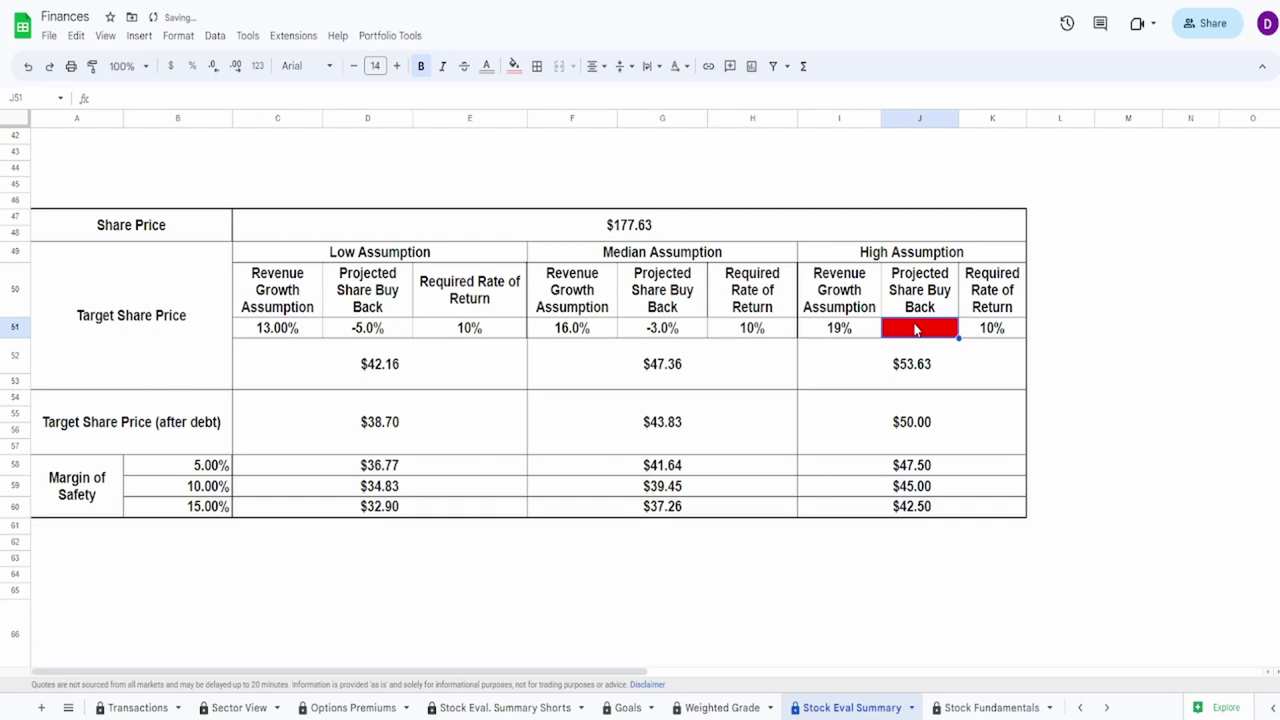
text(-1%)
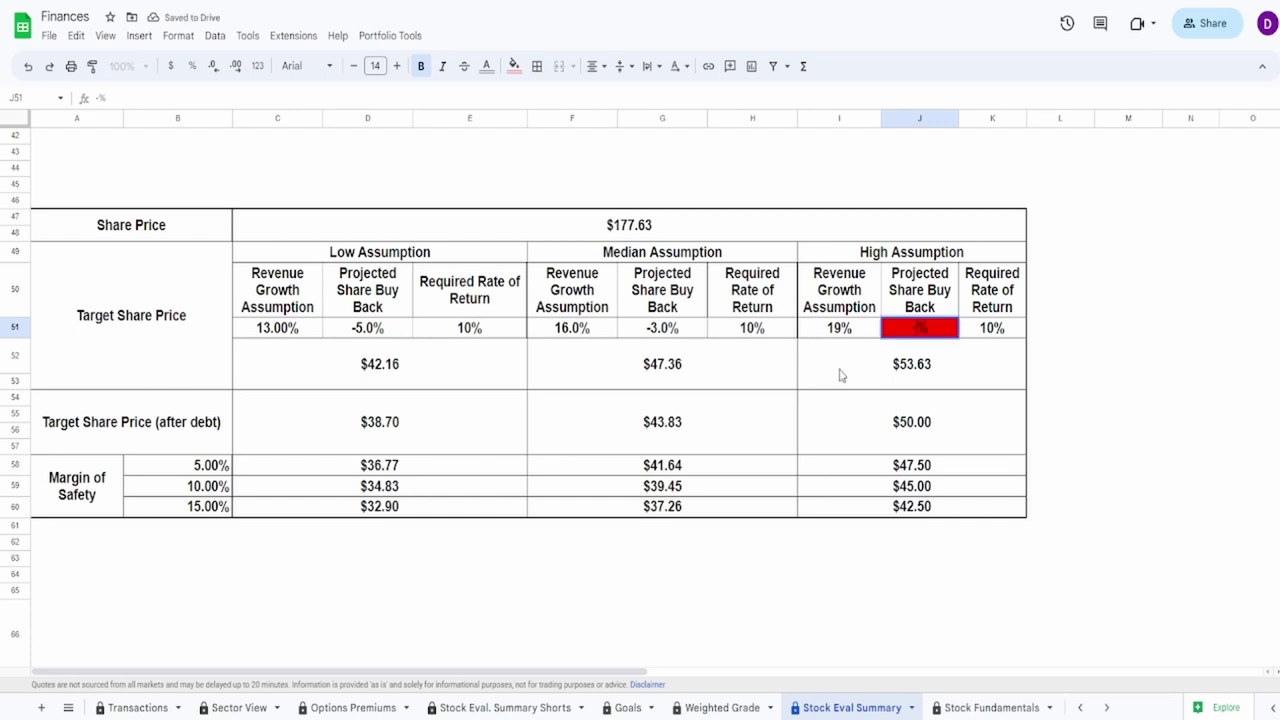
click(840, 375)
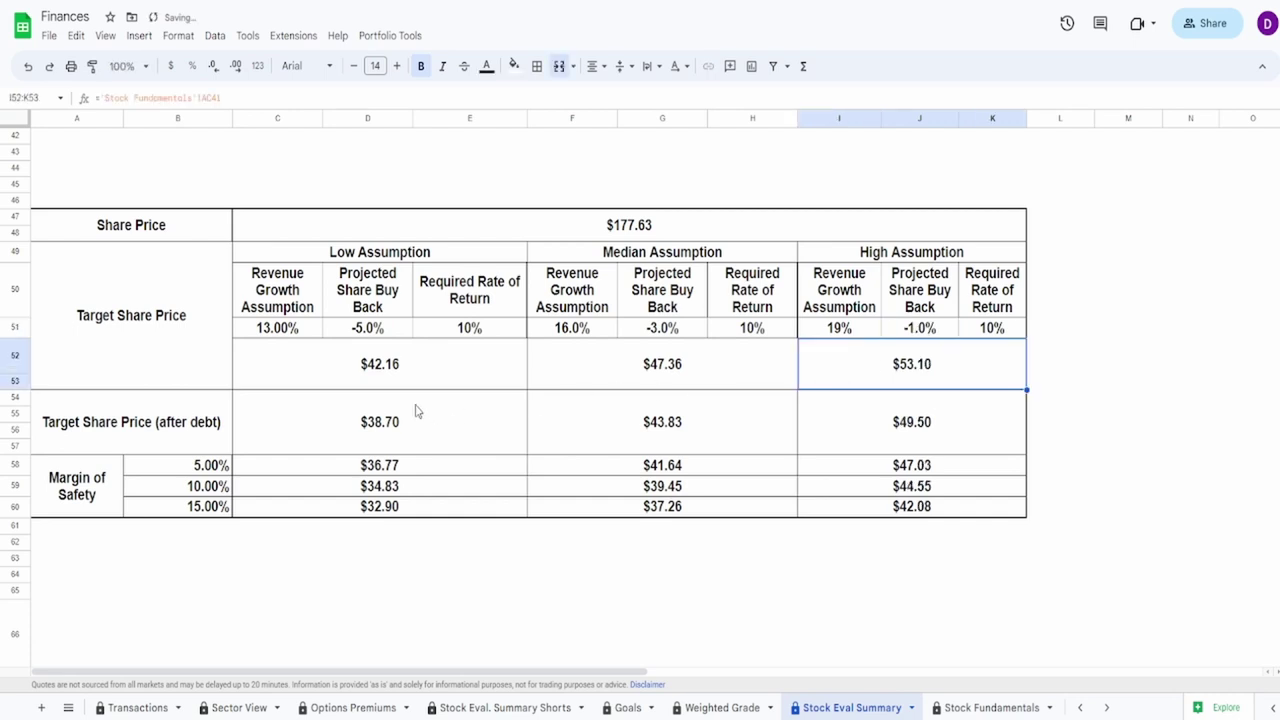
- Compare the target share prices before and after debt with the 5%, 10% and 15% margin of safety prices across the Low and High Assumptions
click(307, 375)
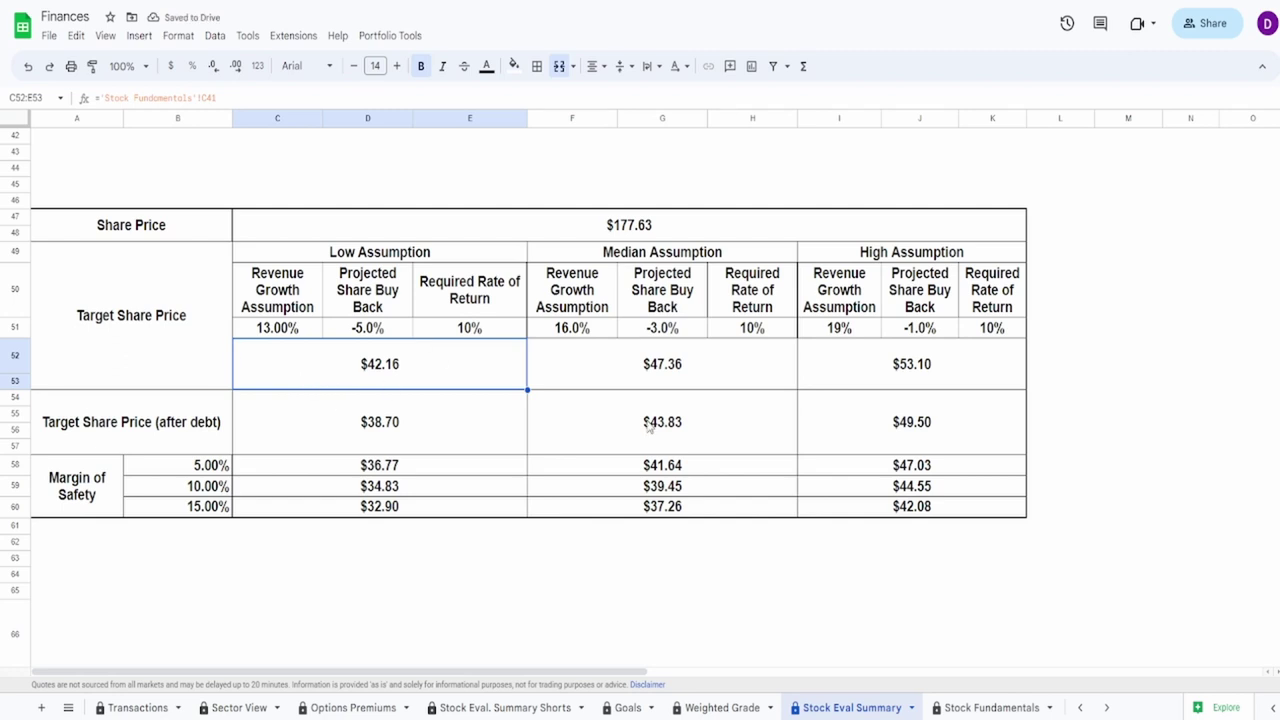
click(878, 368)
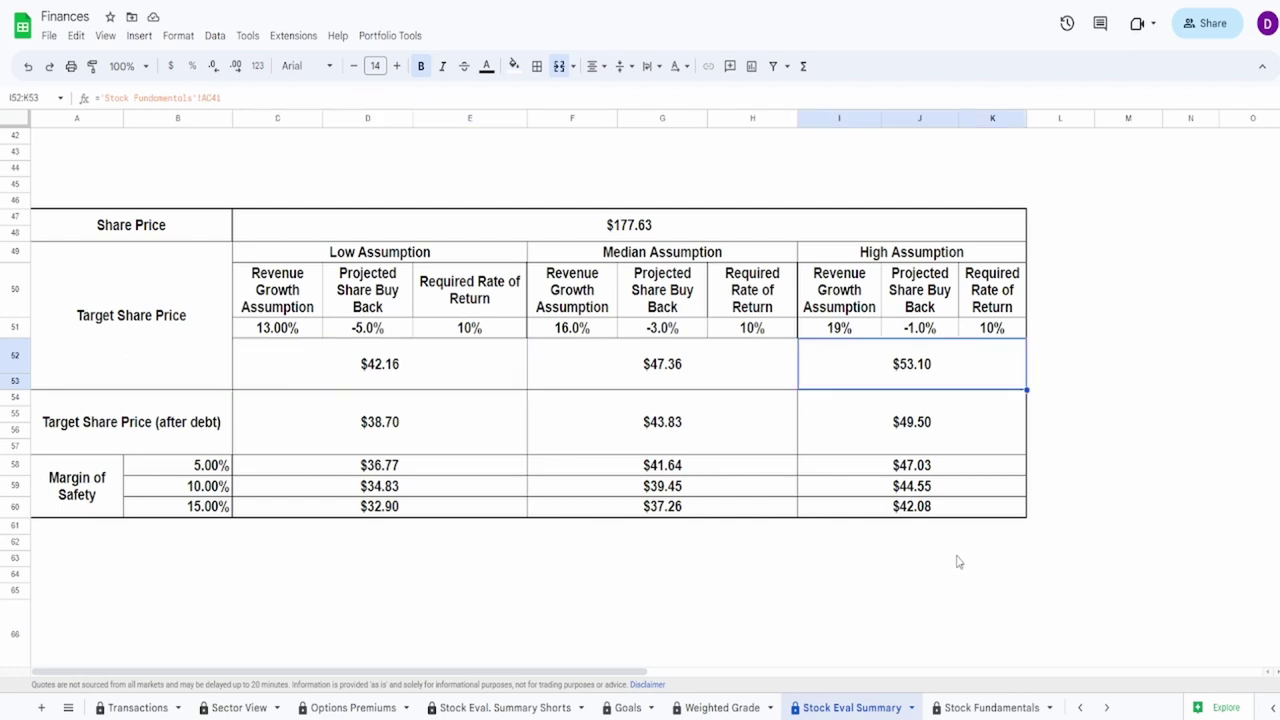
click(417, 423)
click(879, 457)
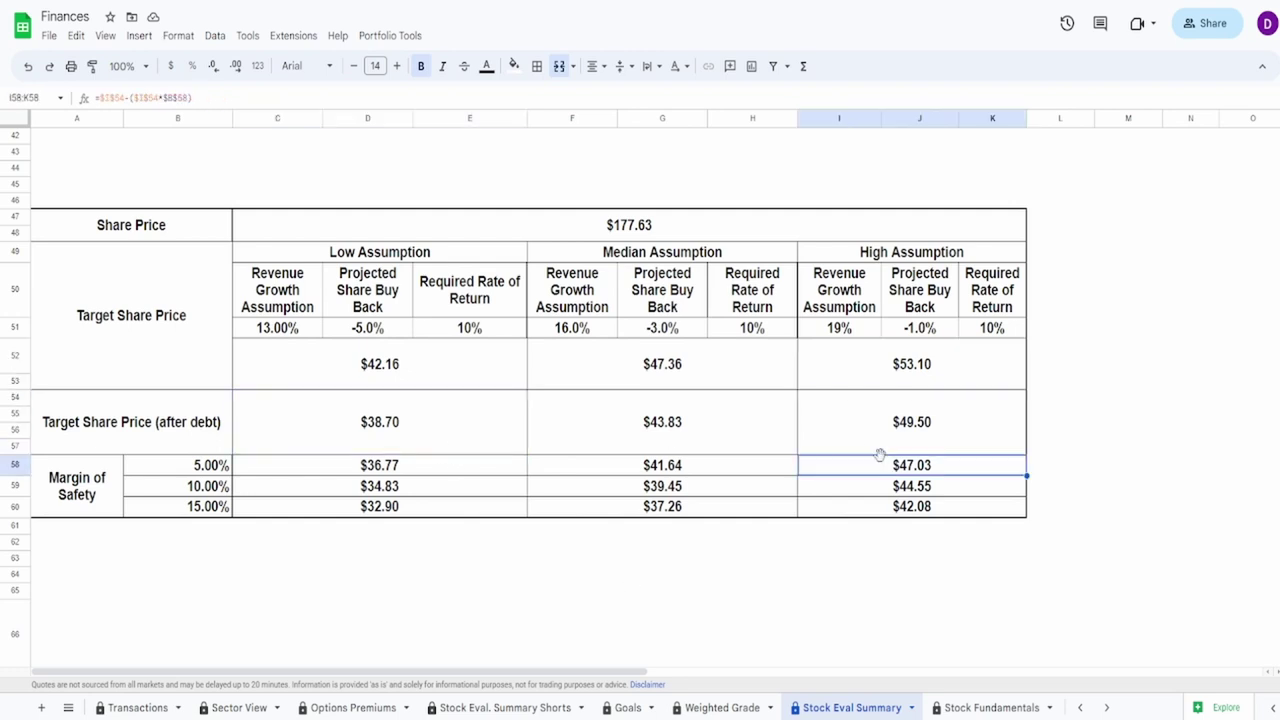
click(894, 422)
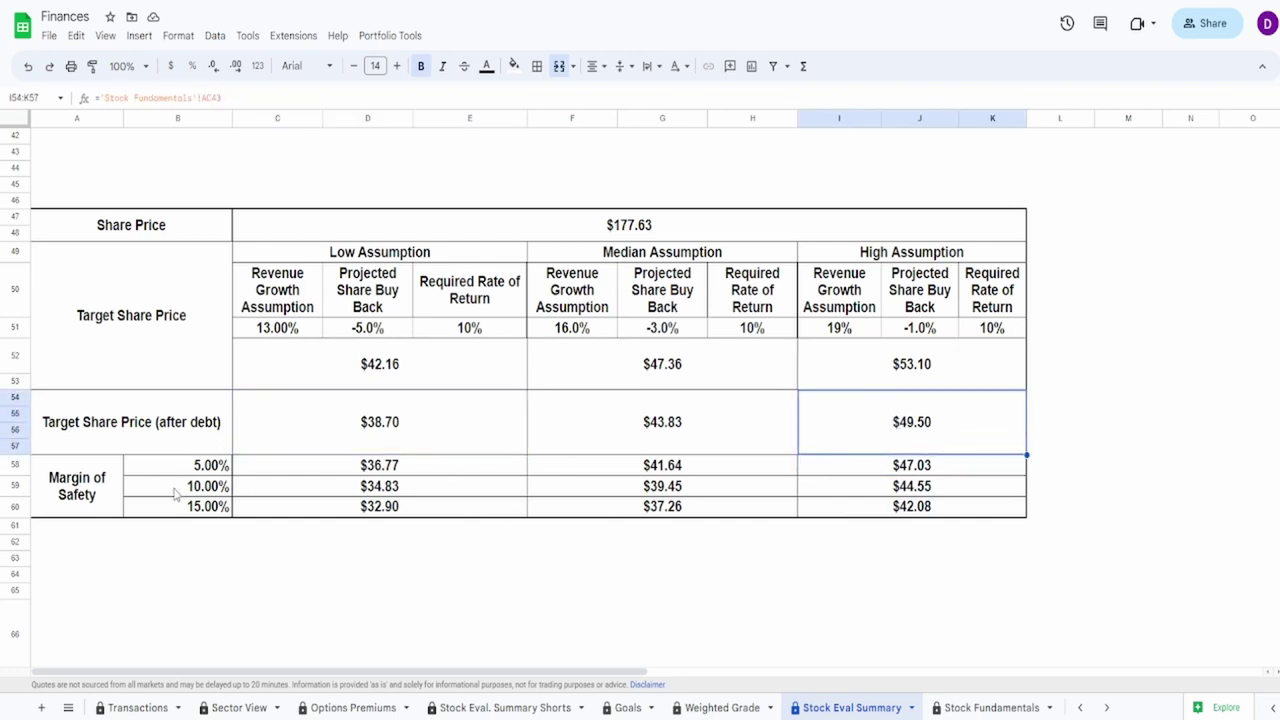
drag(199, 466, 199, 500)
click(479, 514)
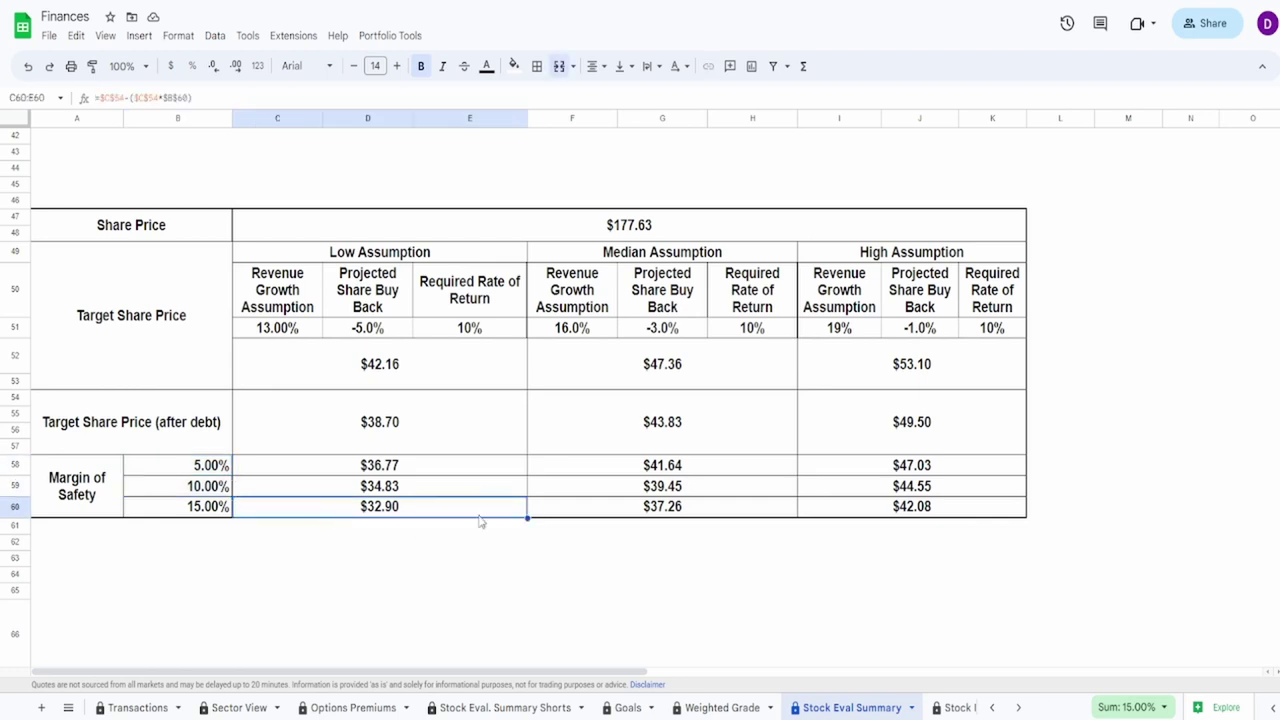
click(935, 469)
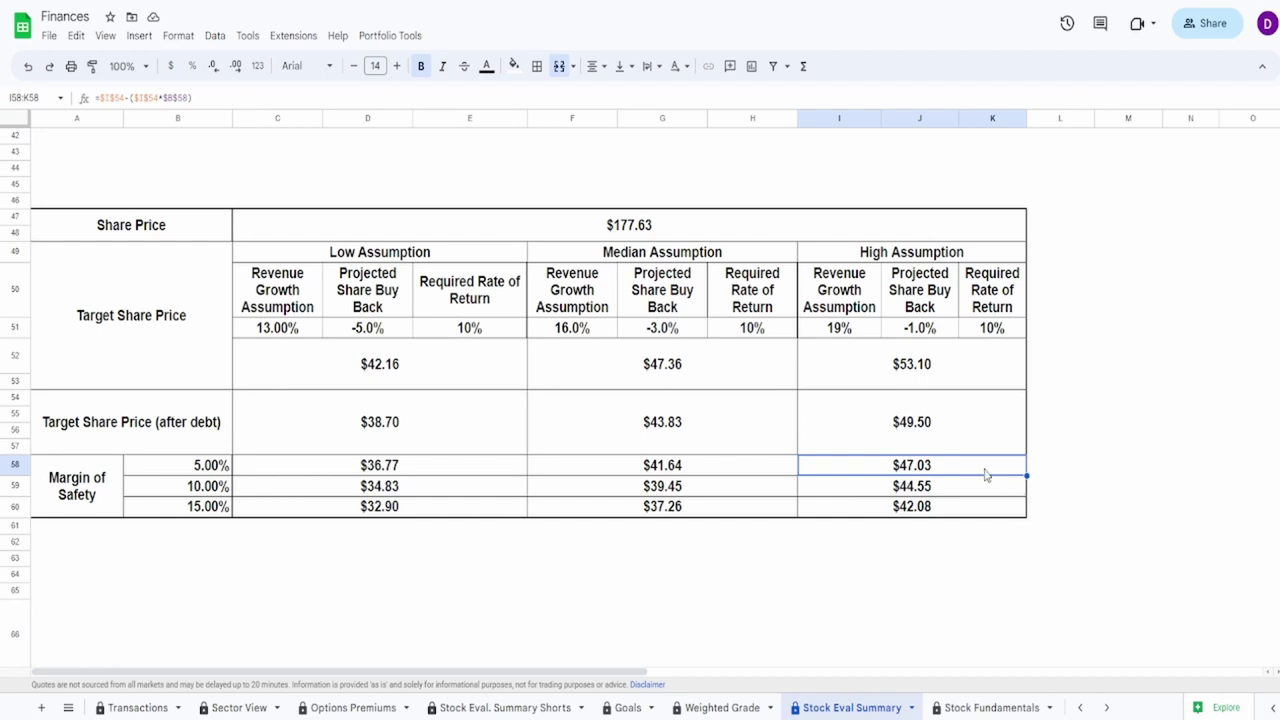
- Review the current share price against the Median buyback, High revenue growth and Required Rate of Return assumptions
click(699, 232)
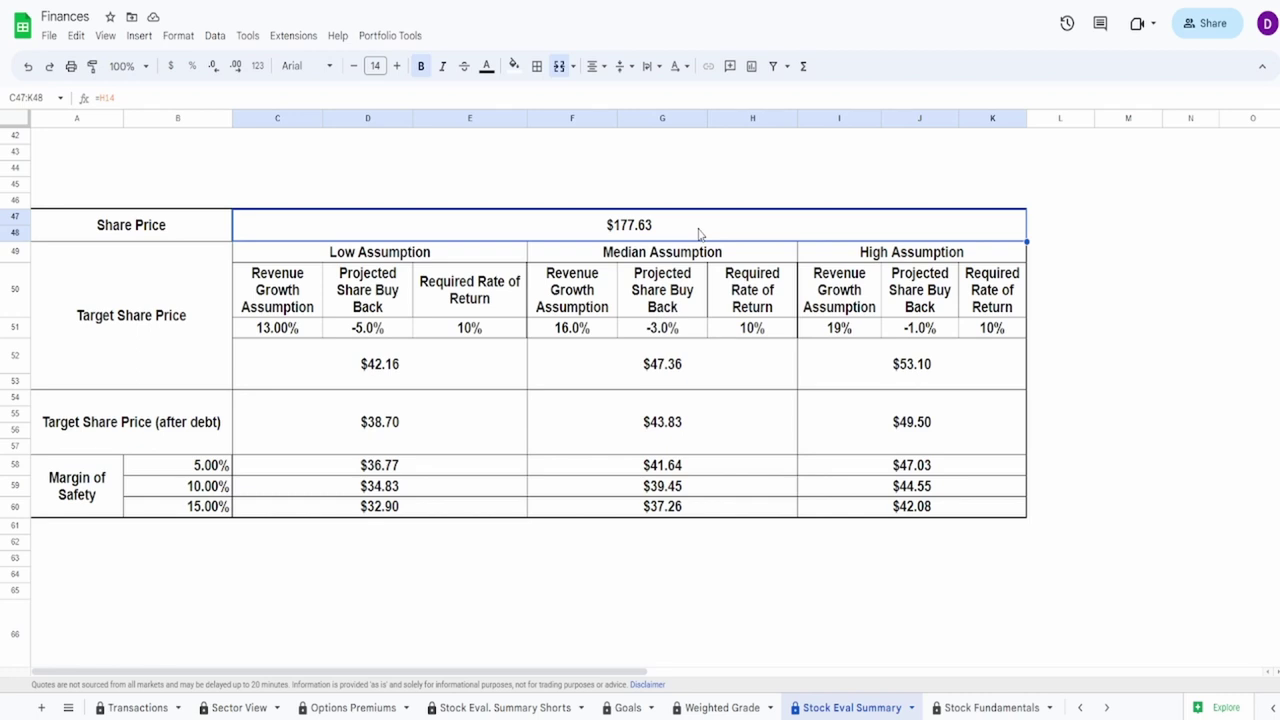
click(676, 331)
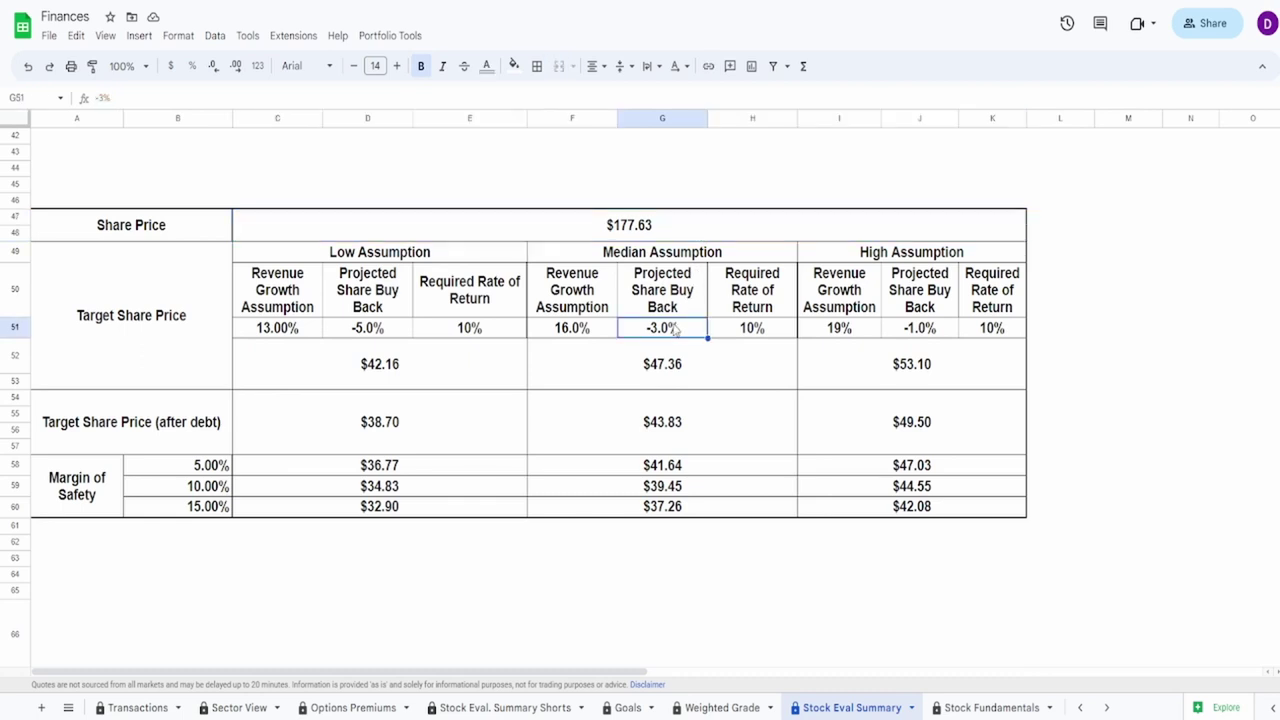
click(814, 335)
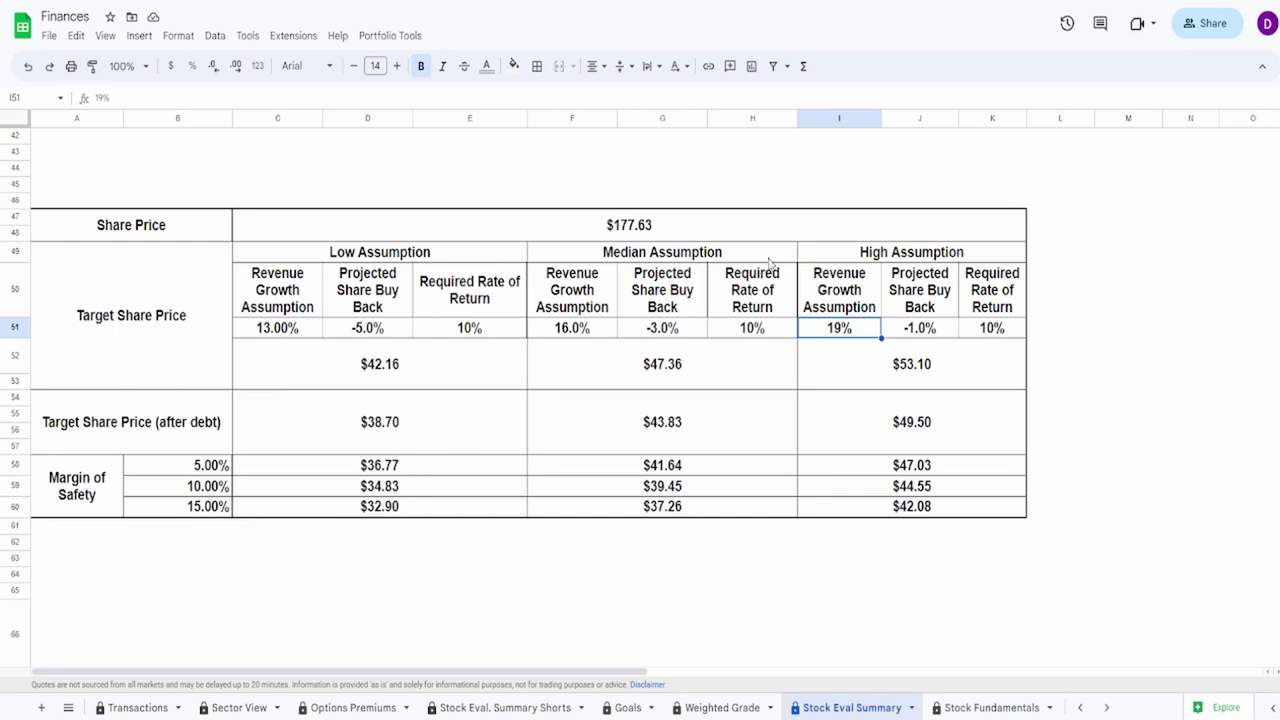
drag(1013, 304, 994, 330)
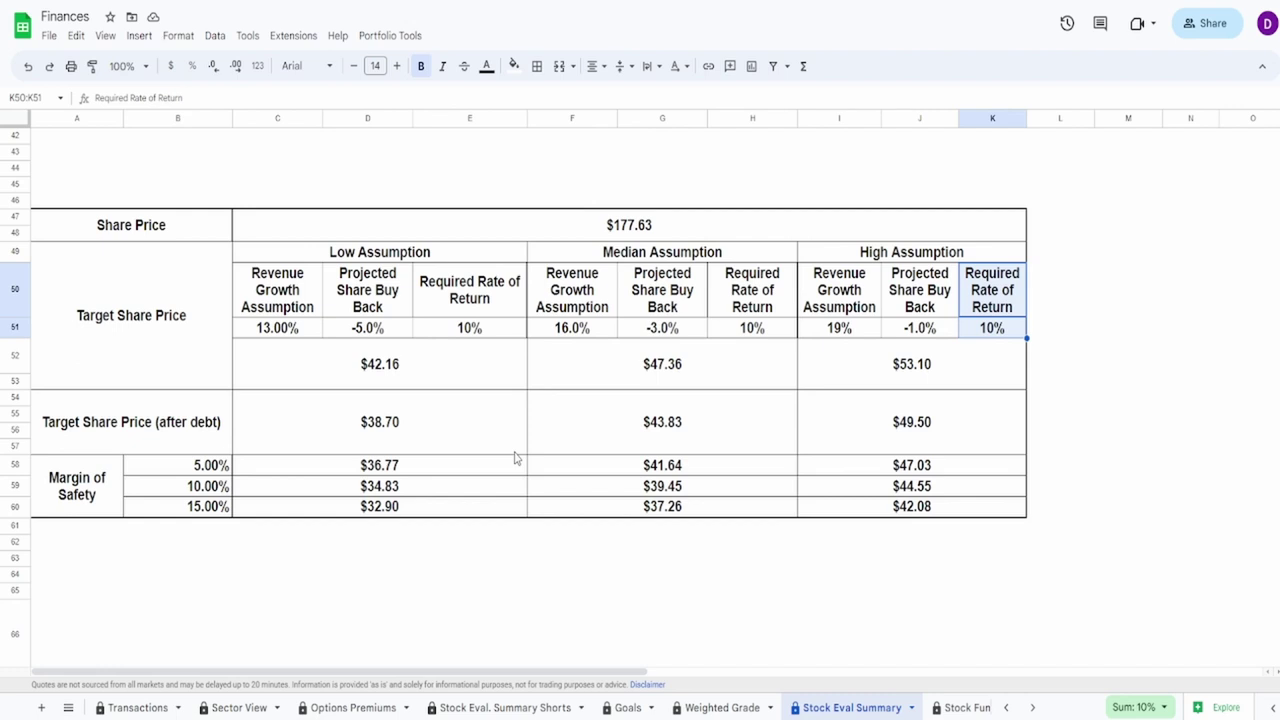
- Examine the monthly income and annual dividends in the Dividends at Current Price table
scroll(516, 458, down, 8)
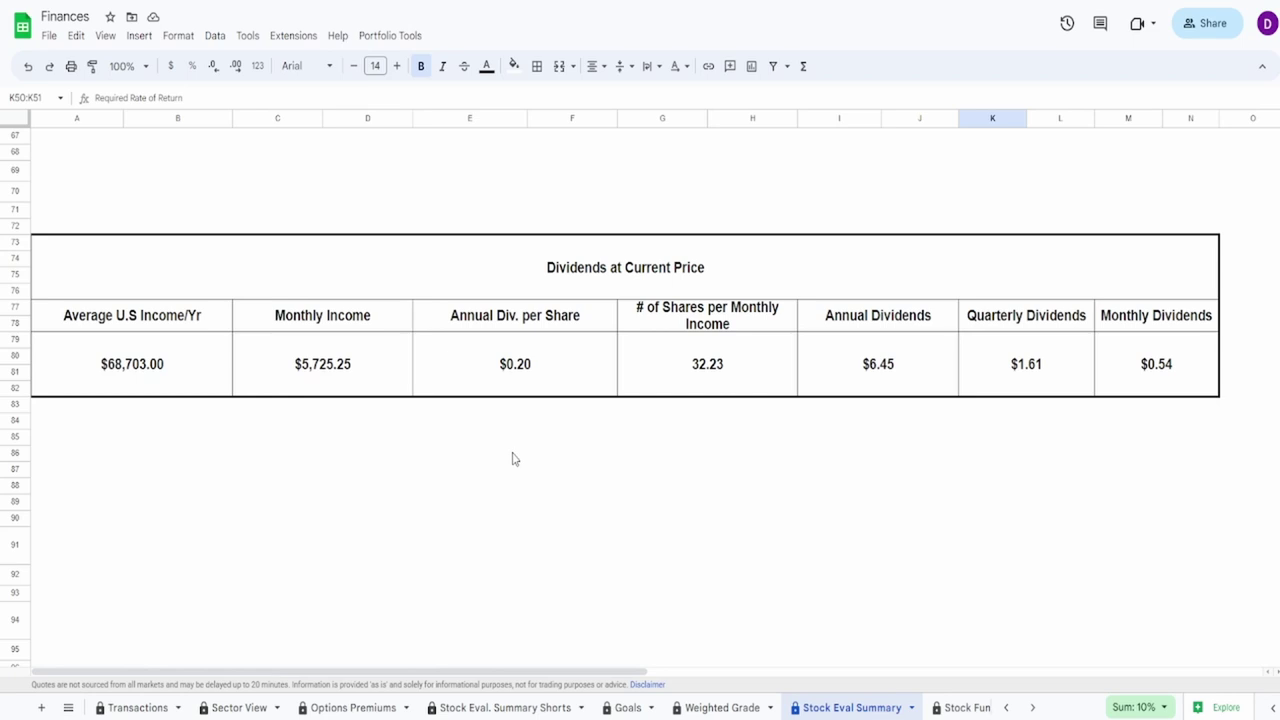
click(348, 372)
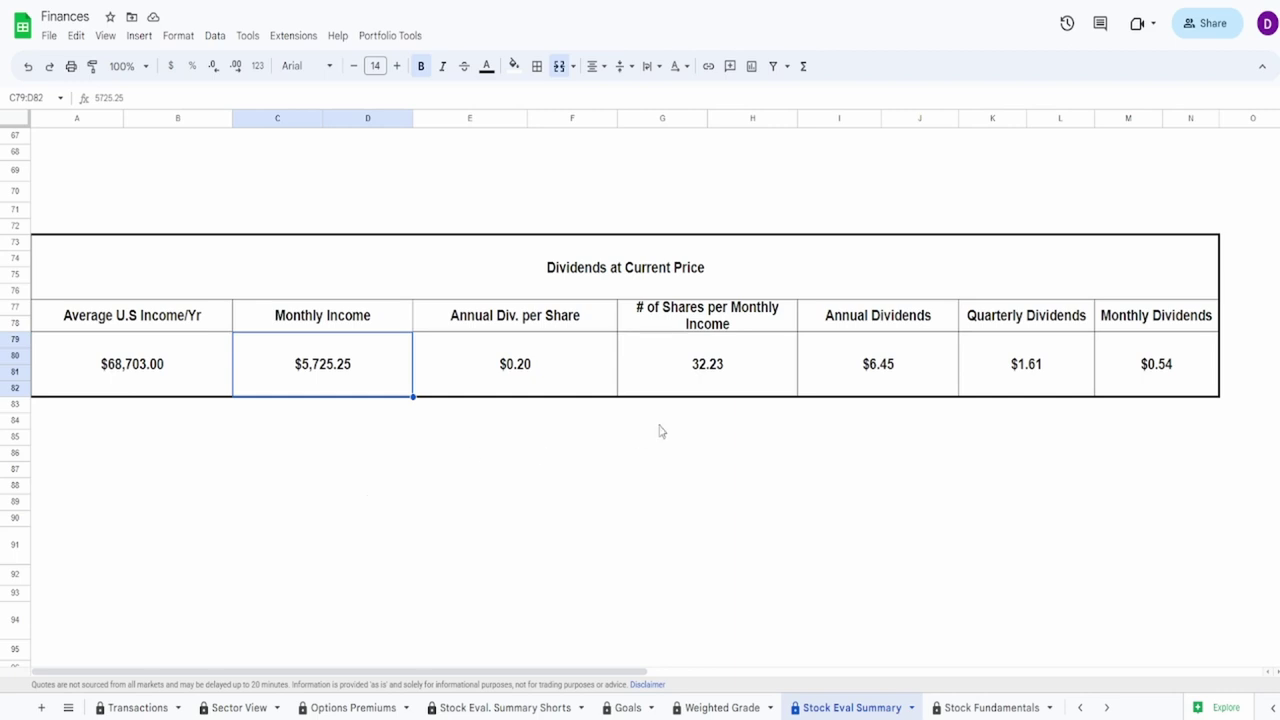
click(868, 366)
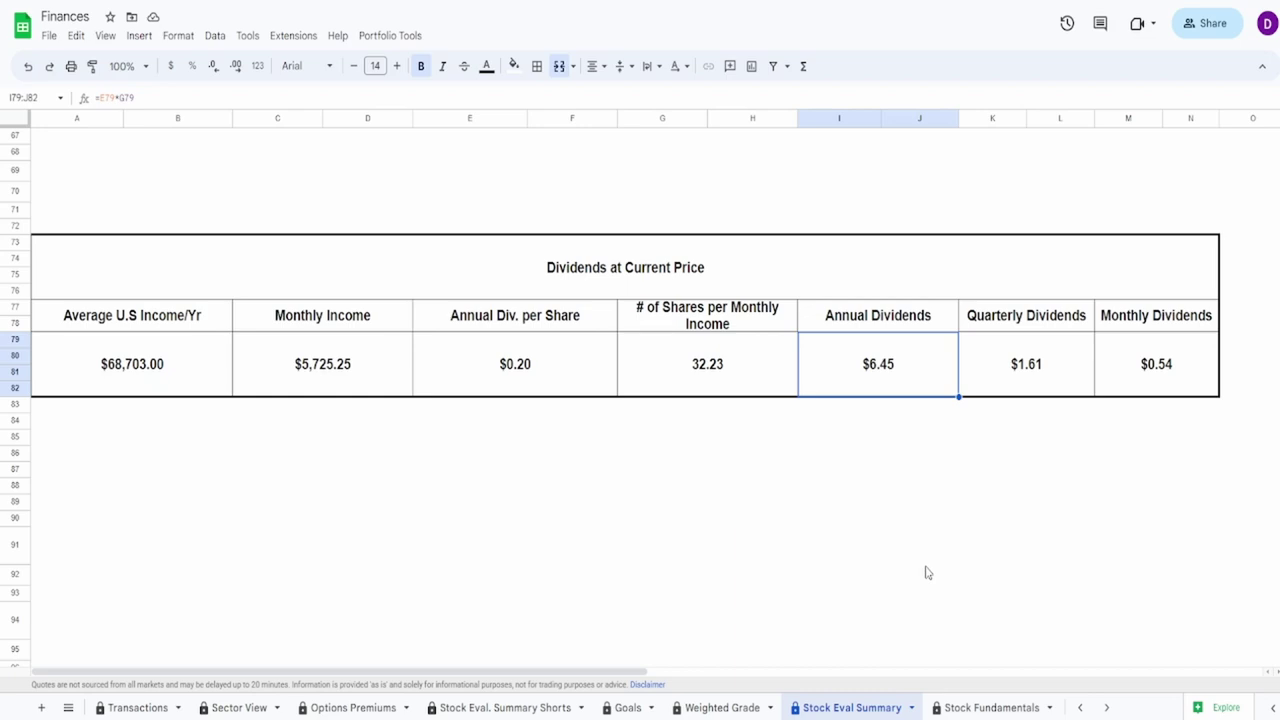
- Try a share price of $47 to check its effect on the annual dividends, and undo the change
scroll(925, 572, up, 5)
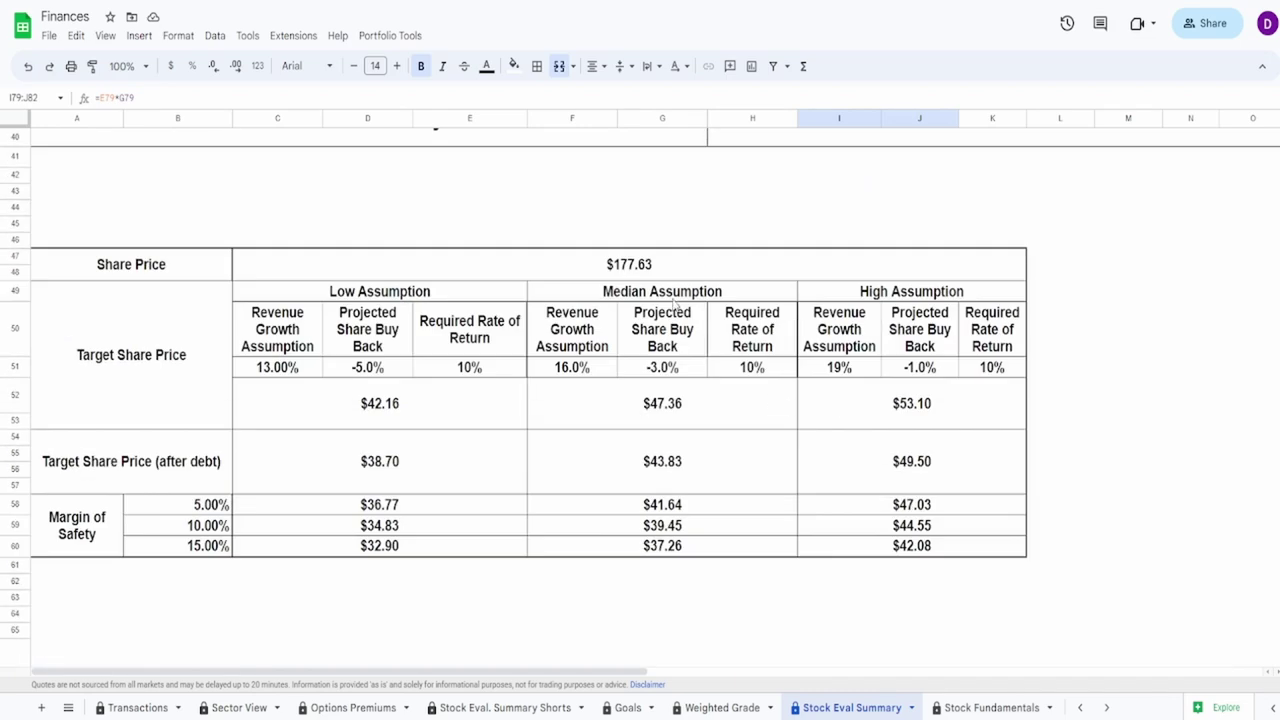
click(680, 273)
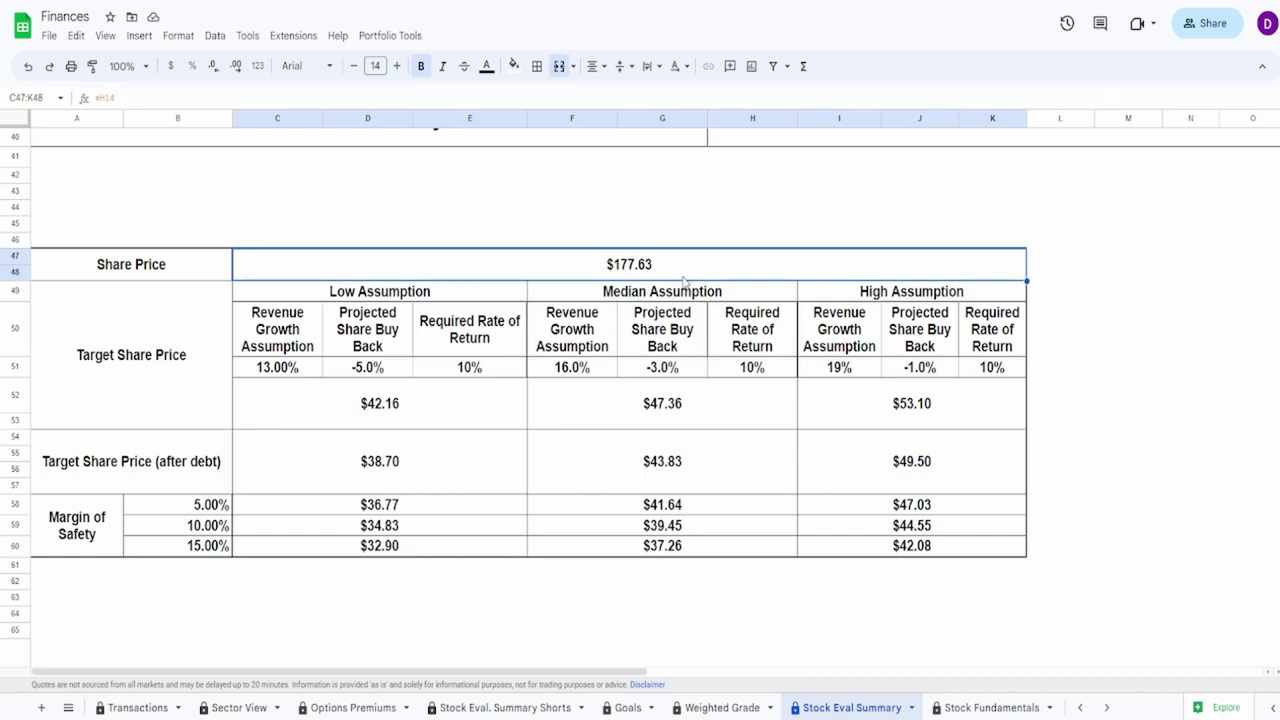
text(47)
key(Return)
scroll(691, 340, down, 5)
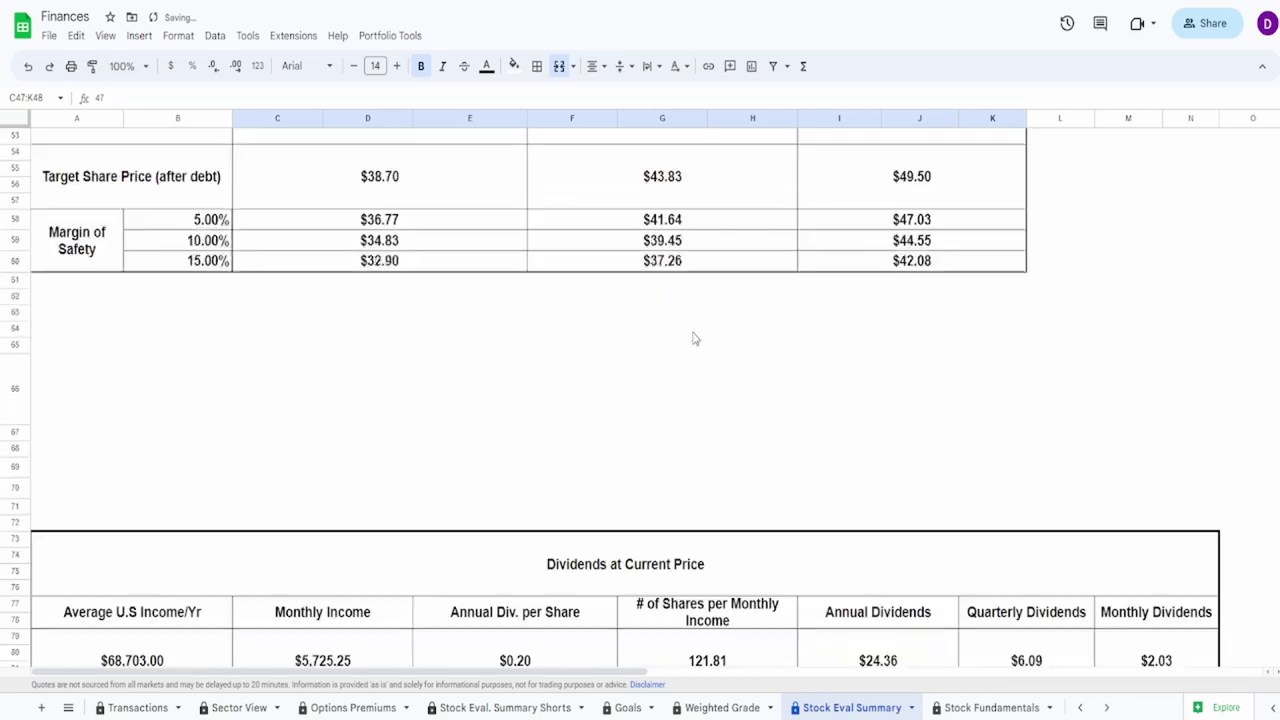
click(809, 378)
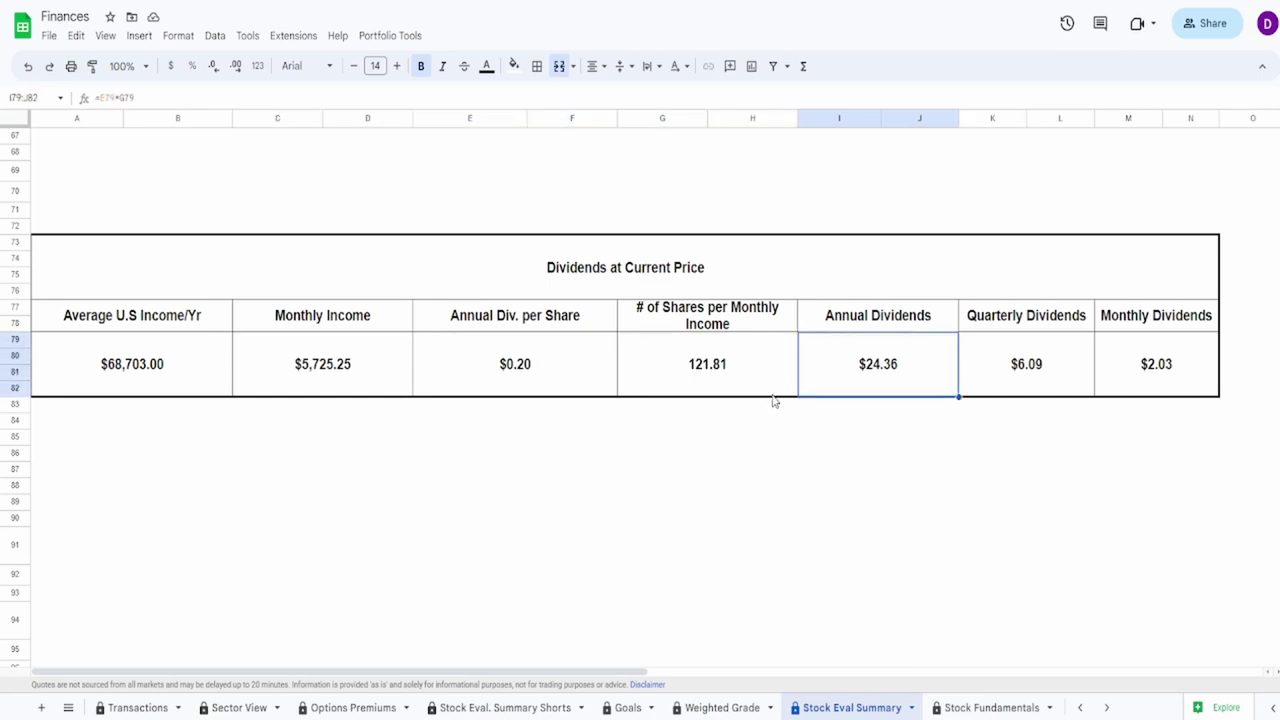
key(ctrl+z)
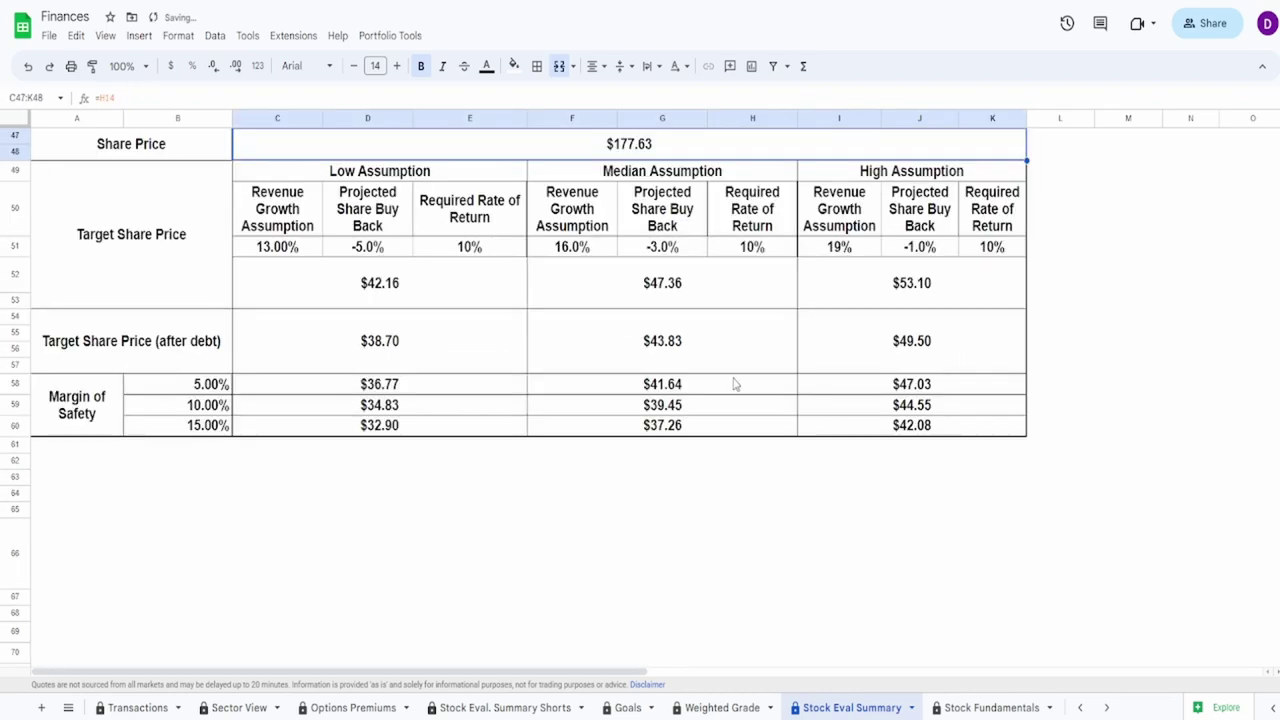
scroll(728, 397, down, 5)
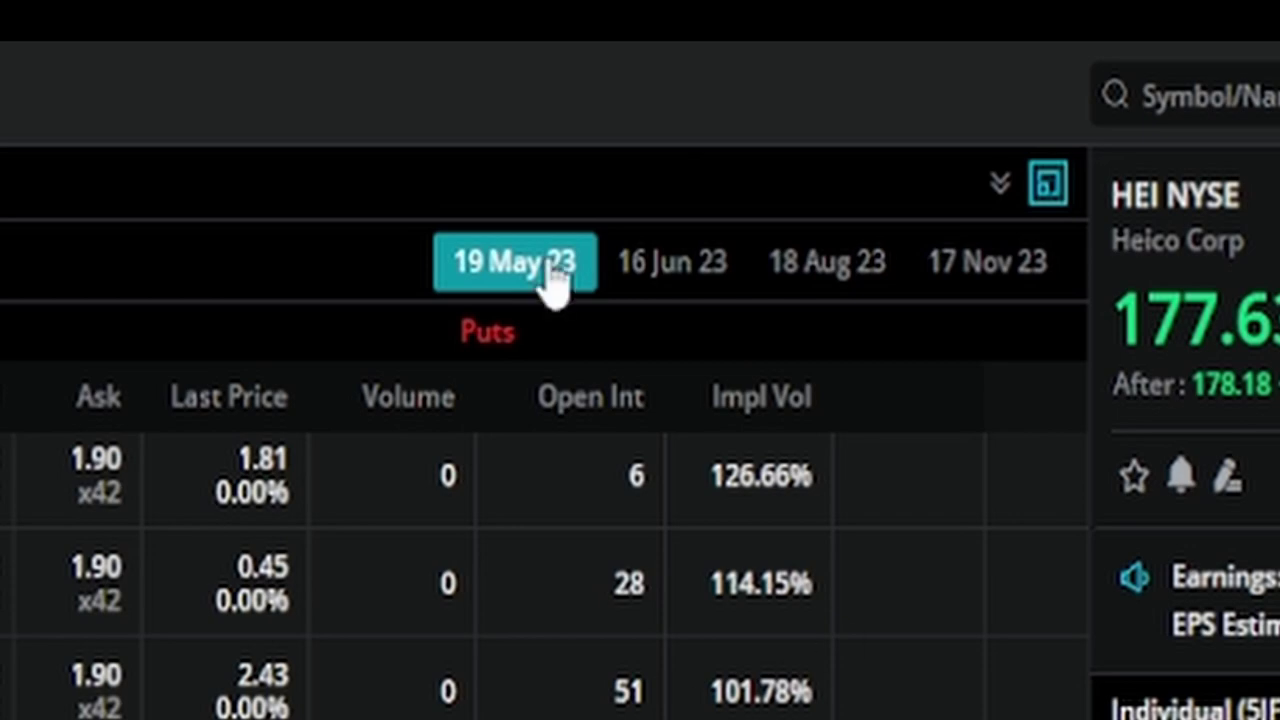
- In the trading platform, review HEI's options for the 16 Jun, 18 Aug, 17 Nov and 19 May 23 expirations and the strikes around the share price
click(662, 288)
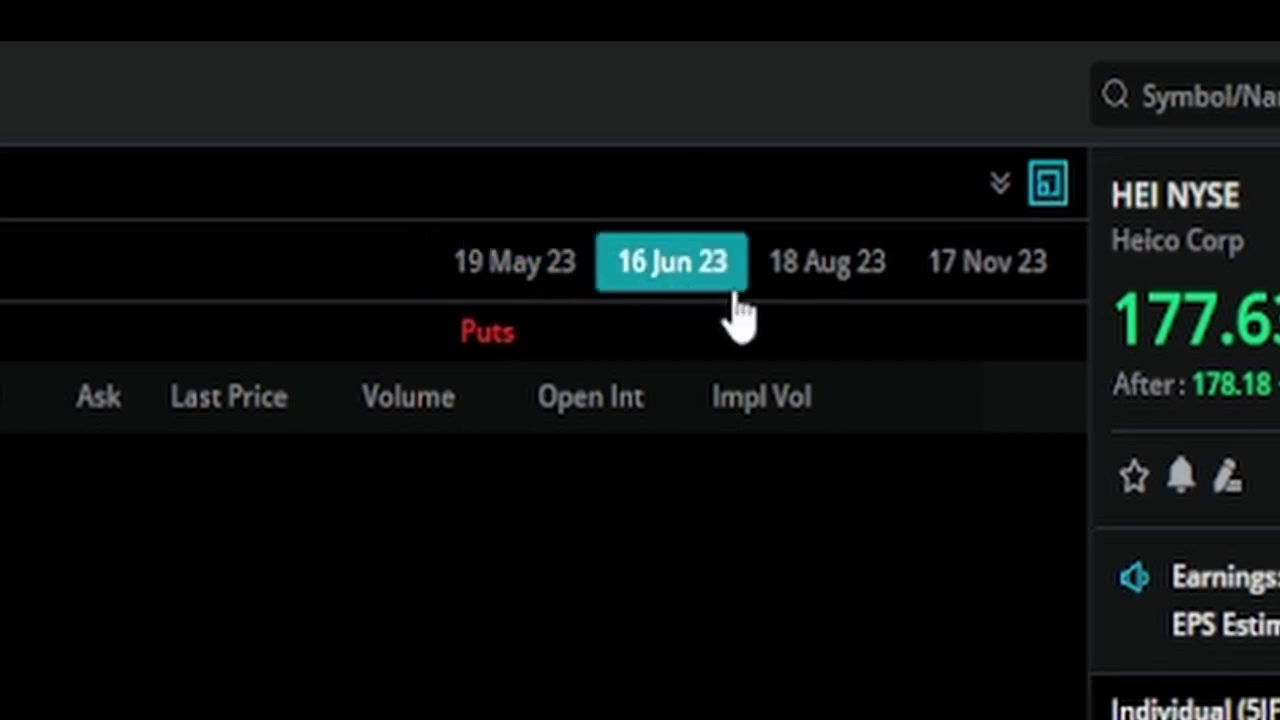
click(852, 288)
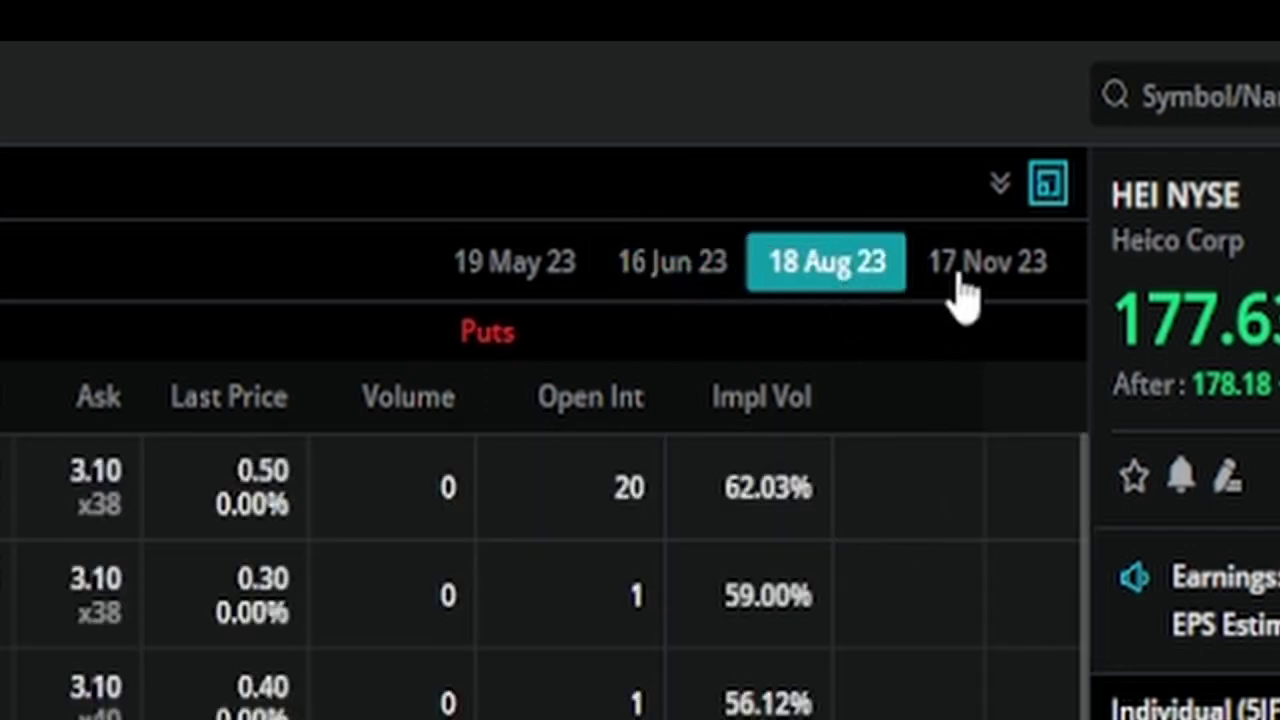
click(960, 290)
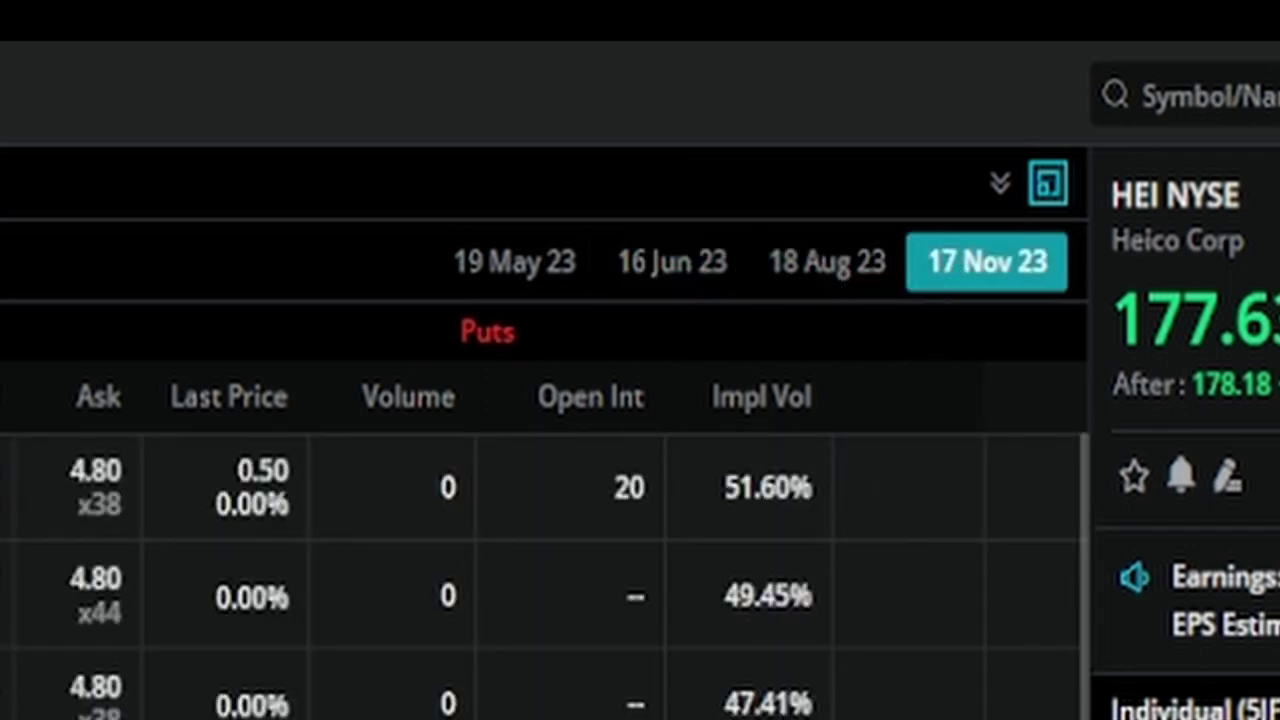
click(550, 270)
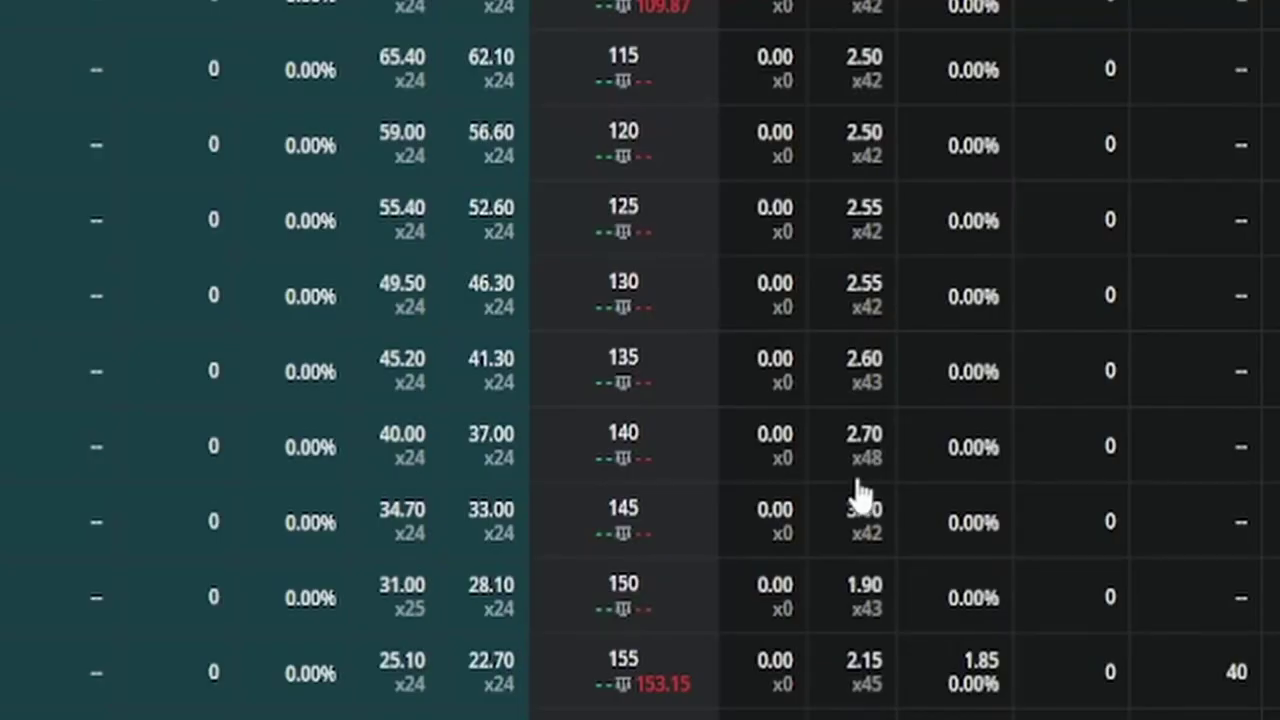
scroll(857, 495, down, 5)
scroll(857, 495, down, 2)
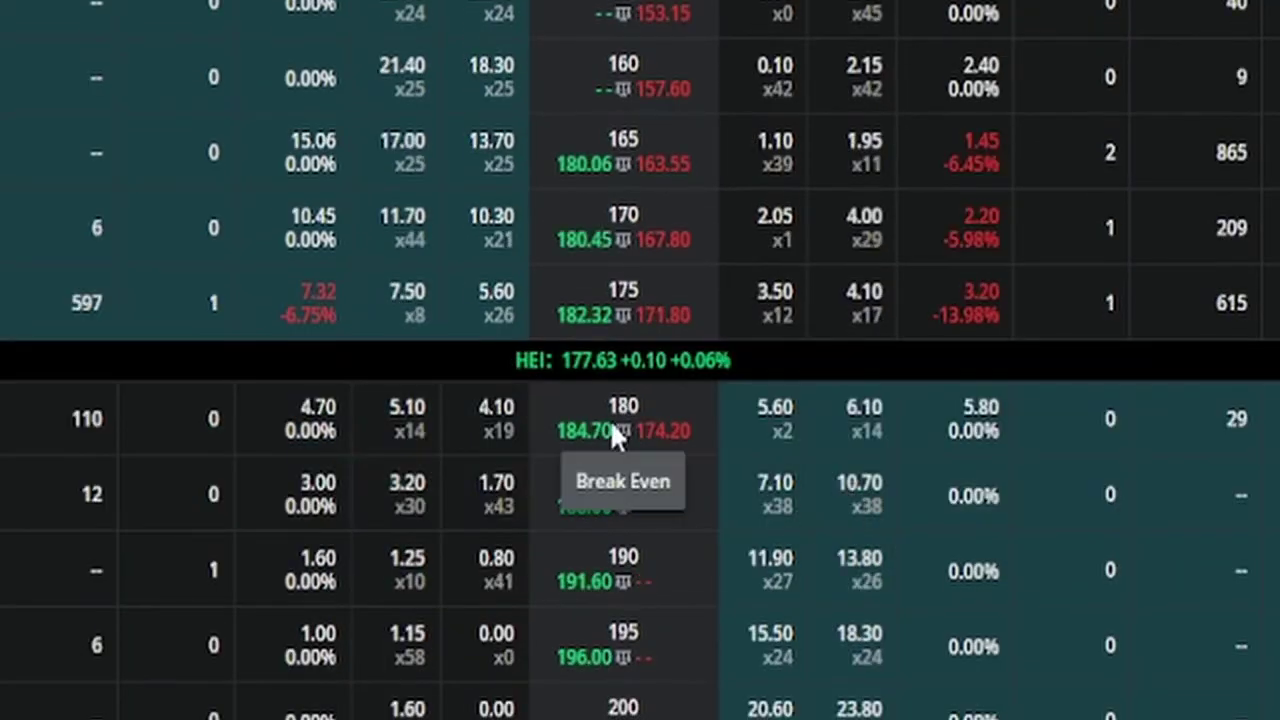